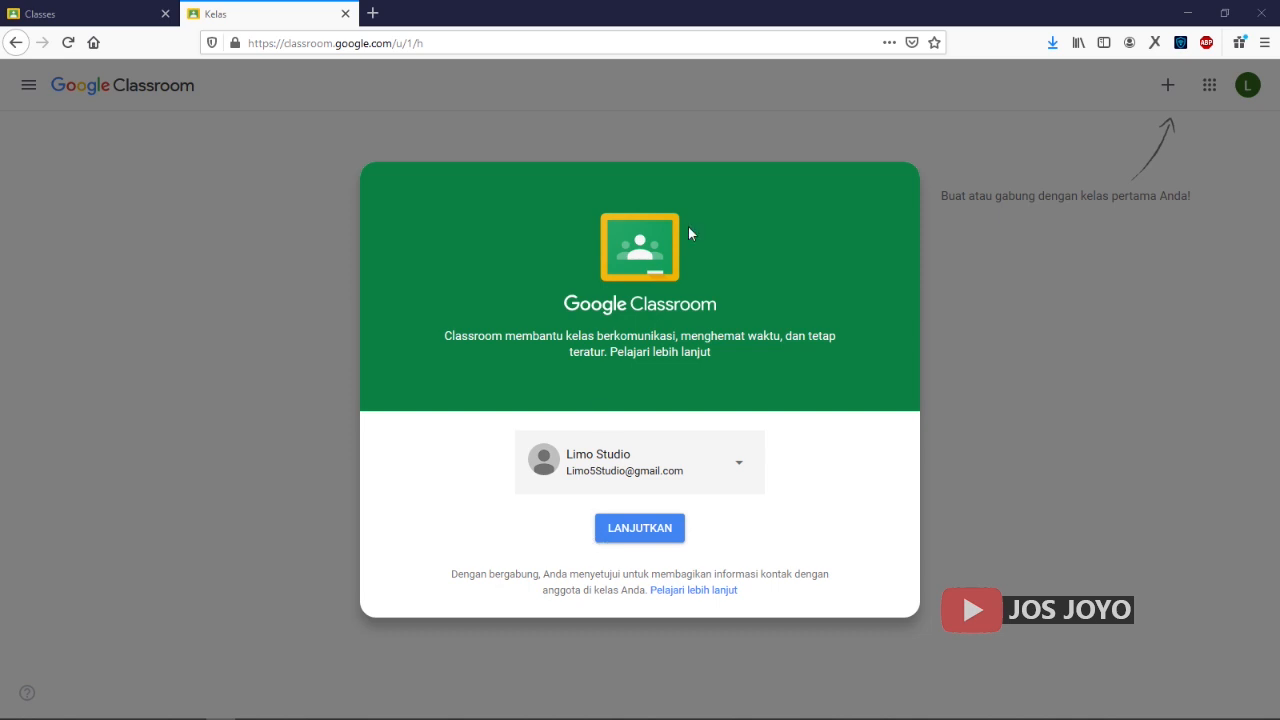
Step: Continue into Classroom with the shown account, start creating a class, and accept the notice about not using Classroom at a school
{"action": "left_click", "coordinate": [632, 538]}
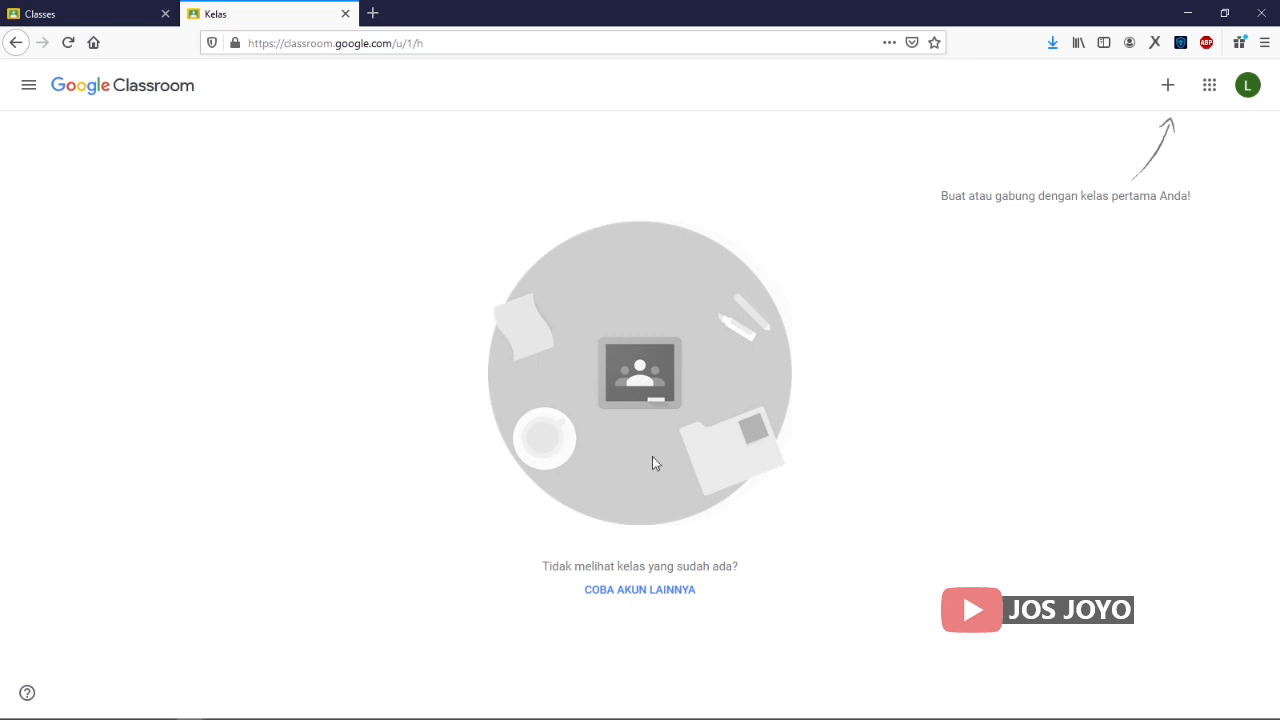
{"action": "left_click", "coordinate": [1169, 88]}
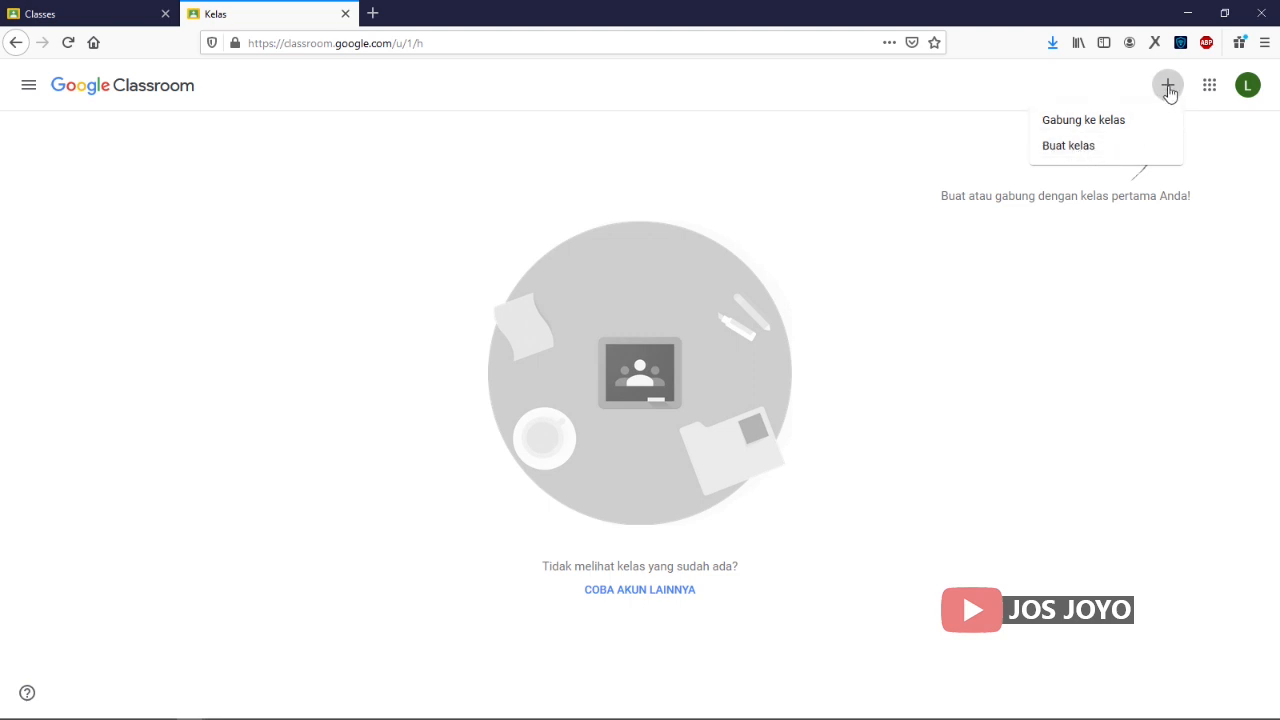
{"action": "left_click", "coordinate": [1087, 155]}
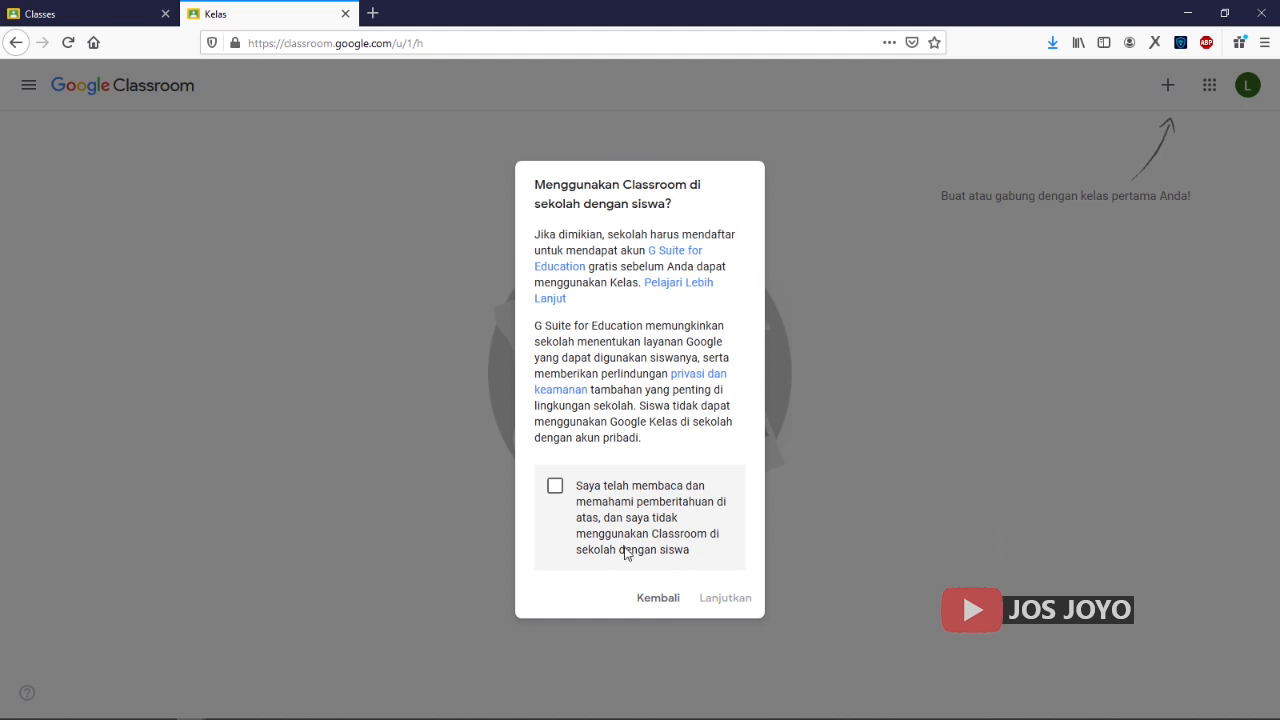
{"action": "left_click", "coordinate": [556, 492]}
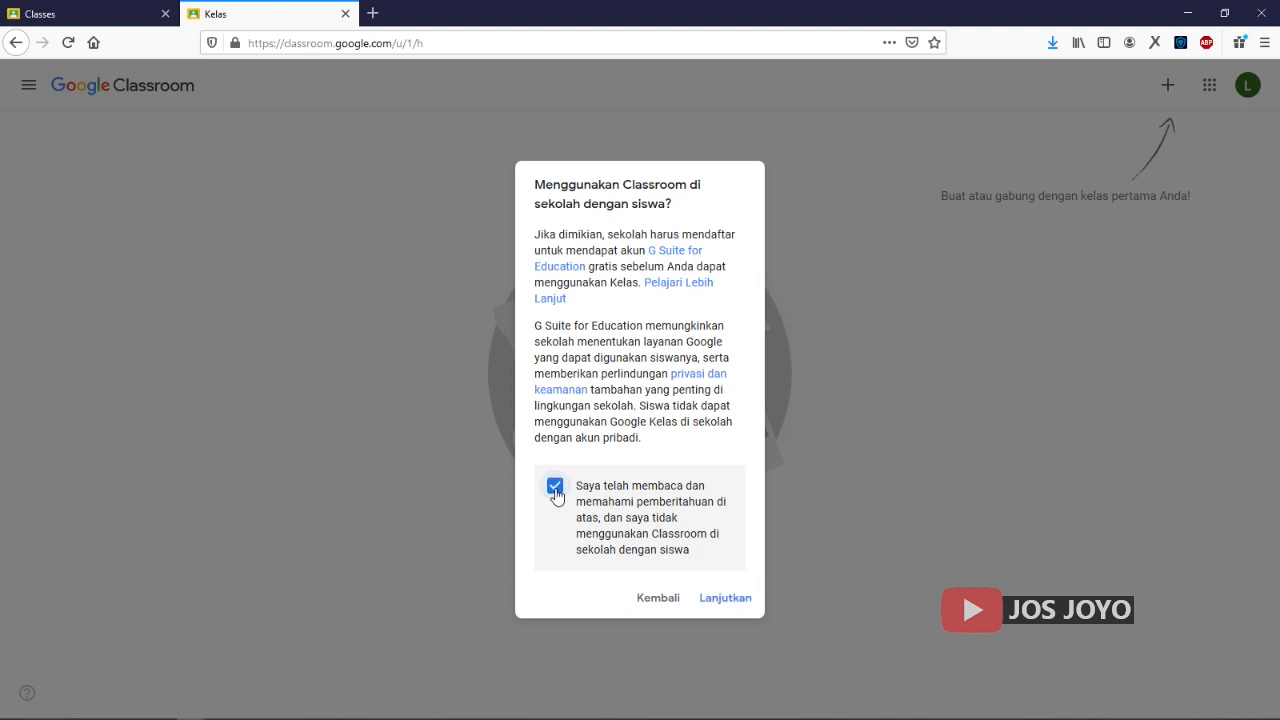
{"action": "left_click", "coordinate": [722, 599]}
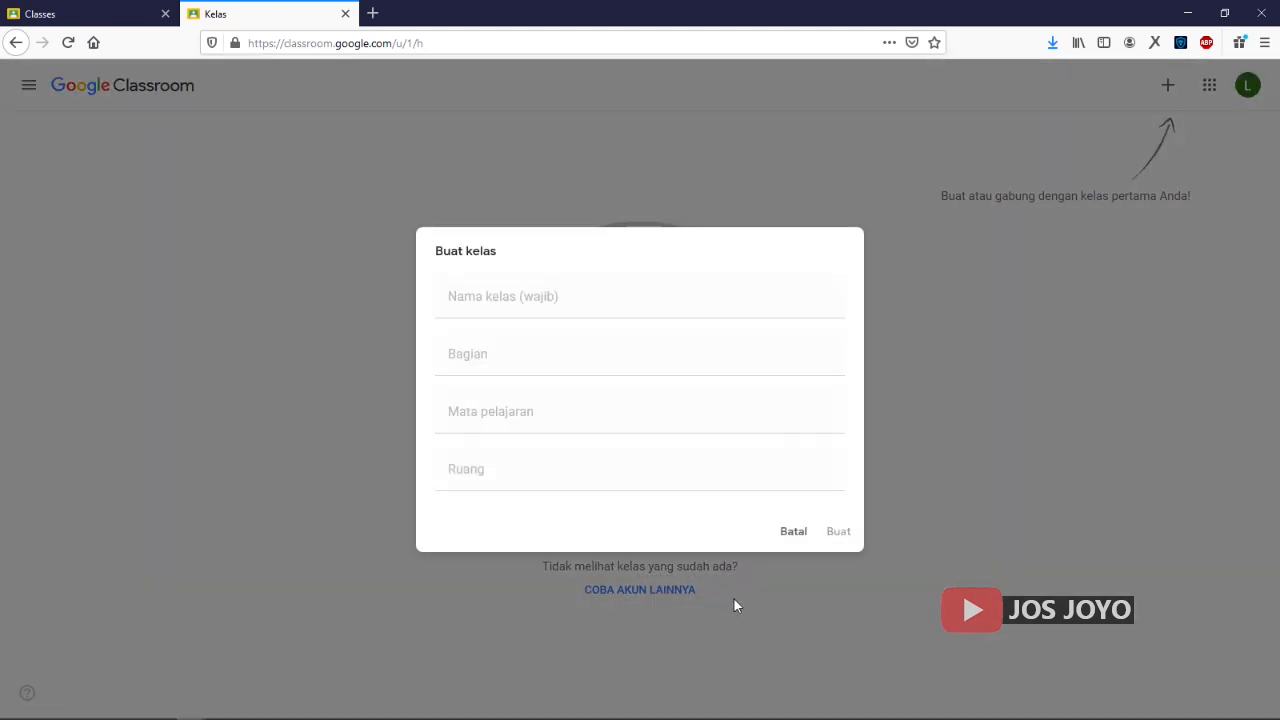
Step: Create the class named KELAS MATEMATIKA 7A with the subject MATEMATIKA, and dismiss the What's new notice
{"action": "left_click", "coordinate": [590, 301]}
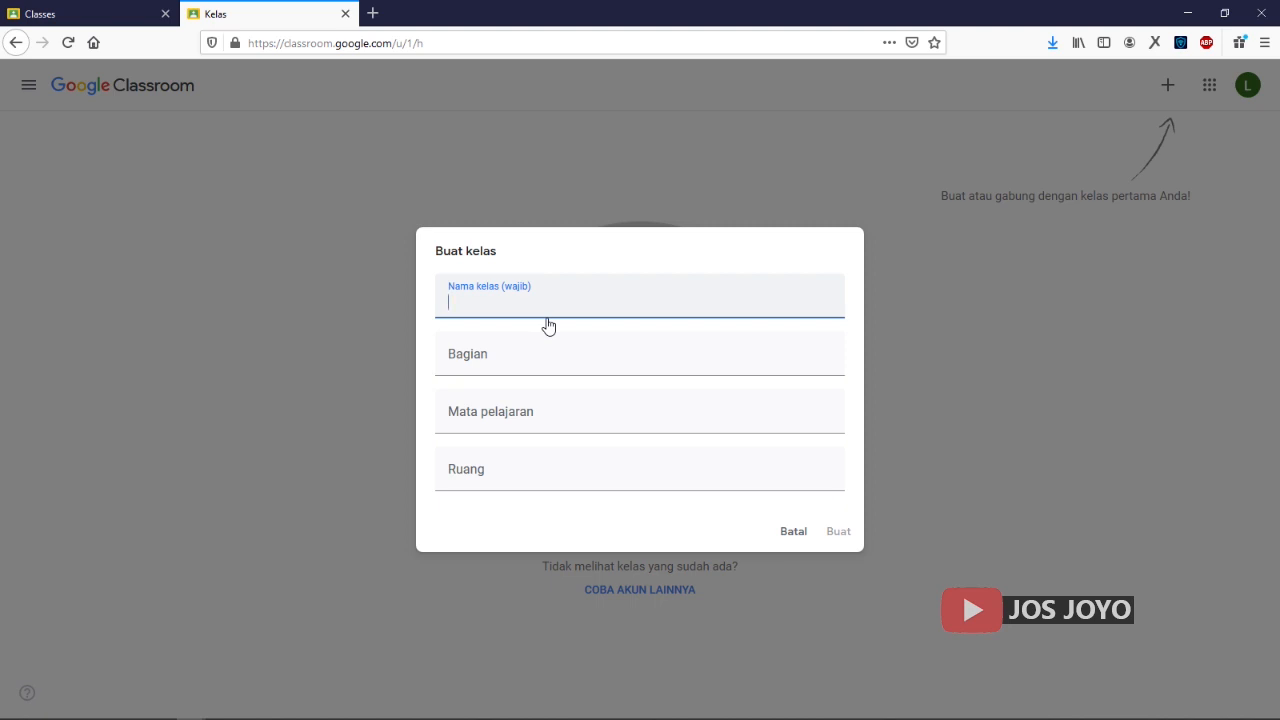
{"action": "type", "text": "K"}
{"action": "key", "text": "BackSpace"}
{"action": "type", "text": "KELAS MATEMA"}
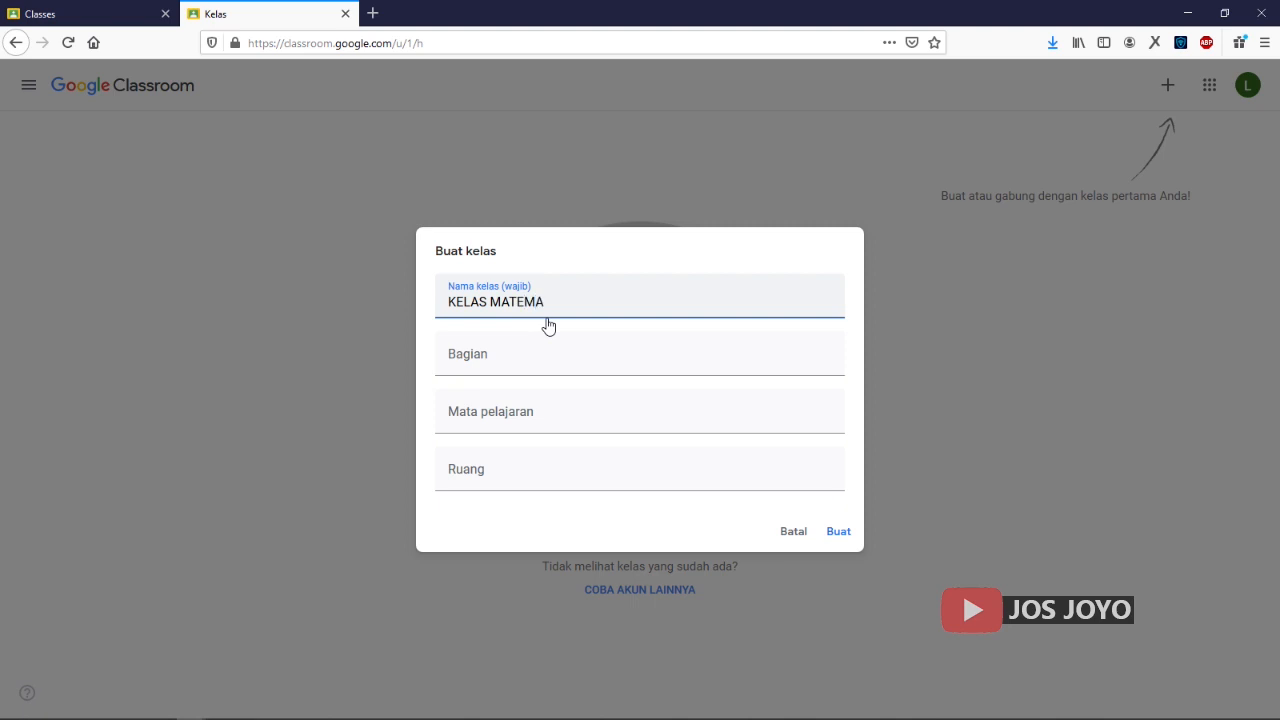
{"action": "type", "text": "TIKA 7A"}
{"action": "left_click", "coordinate": [502, 353]}
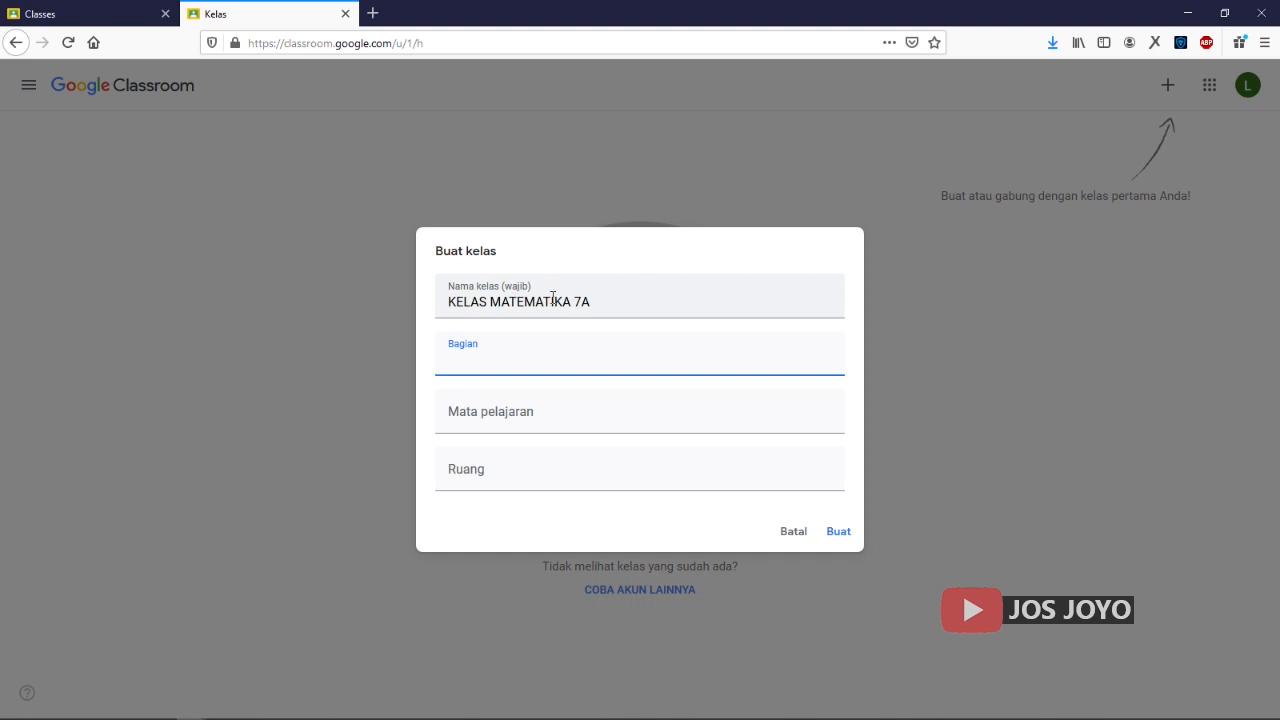
{"action": "left_click", "coordinate": [553, 414]}
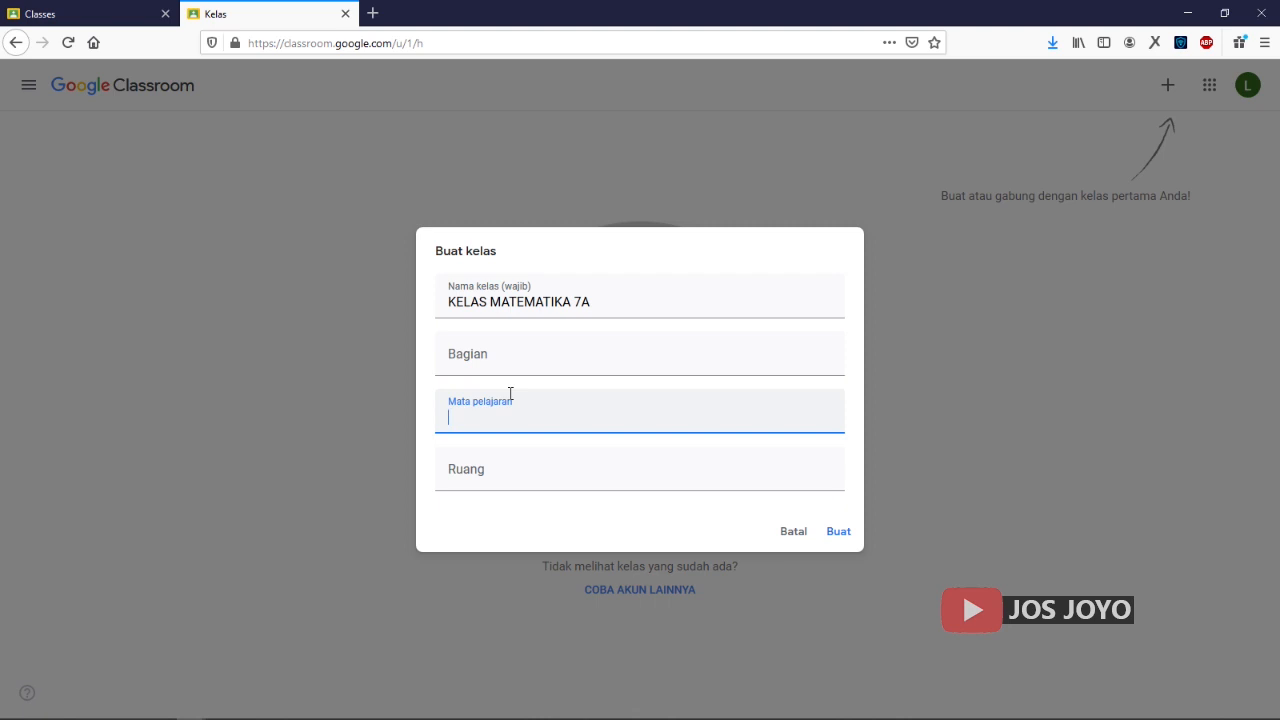
{"action": "type", "text": "MATEMATIKA"}
{"action": "left_click", "coordinate": [507, 467]}
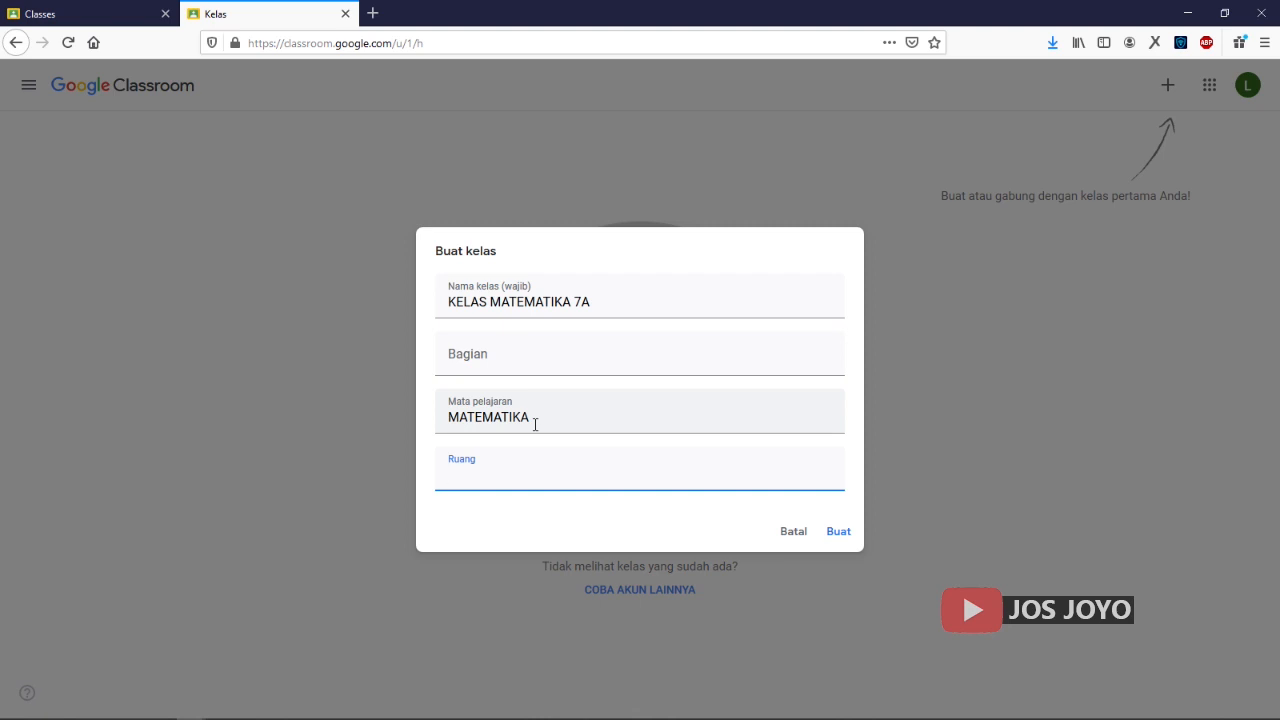
{"action": "left_click", "coordinate": [839, 532]}
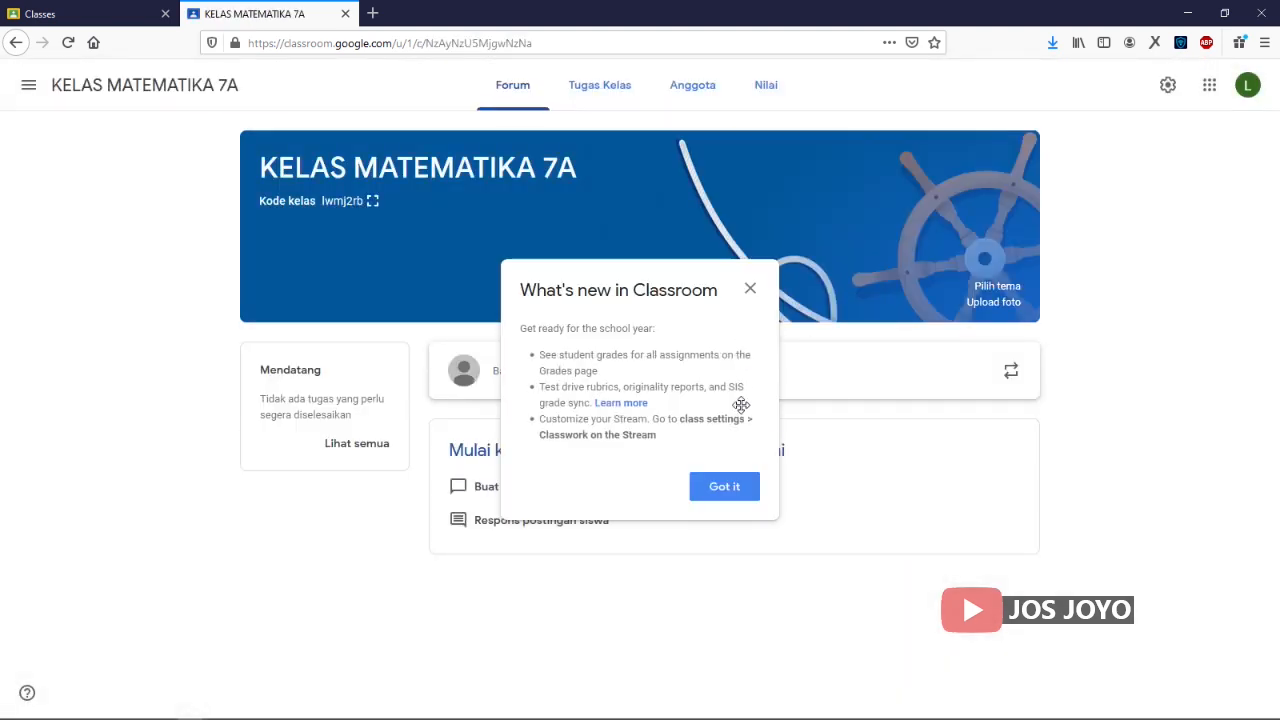
{"action": "left_click", "coordinate": [750, 293]}
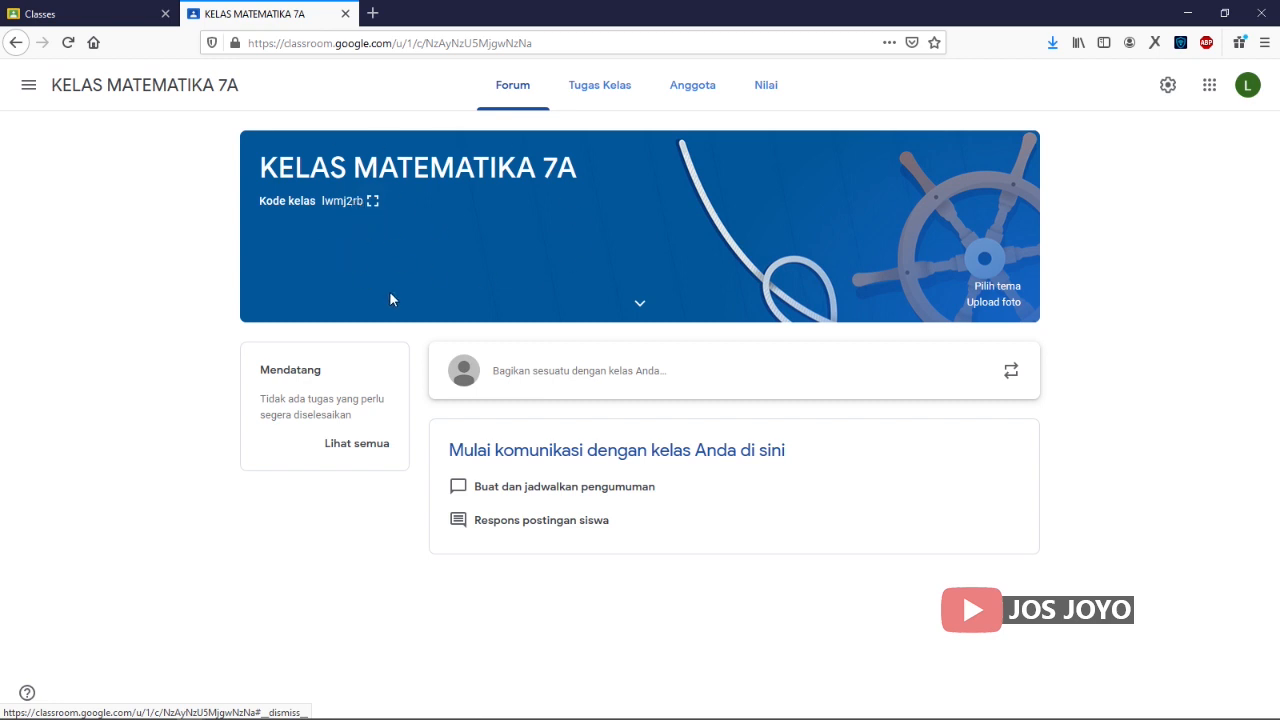
Step: View the new class's join code enlarged, then close the enlarged display
{"action": "left_click_drag", "start_coordinate": [259, 203], "coordinate": [309, 202]}
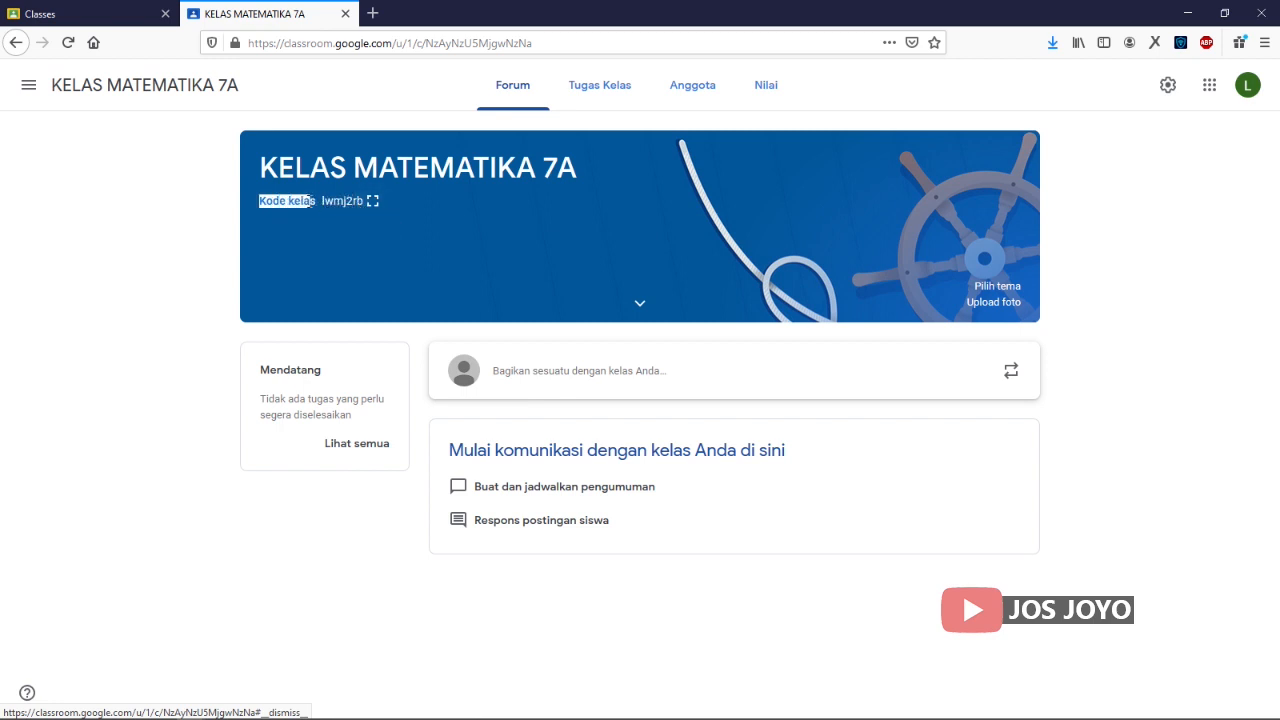
{"action": "left_click", "coordinate": [311, 202]}
{"action": "left_click", "coordinate": [372, 202]}
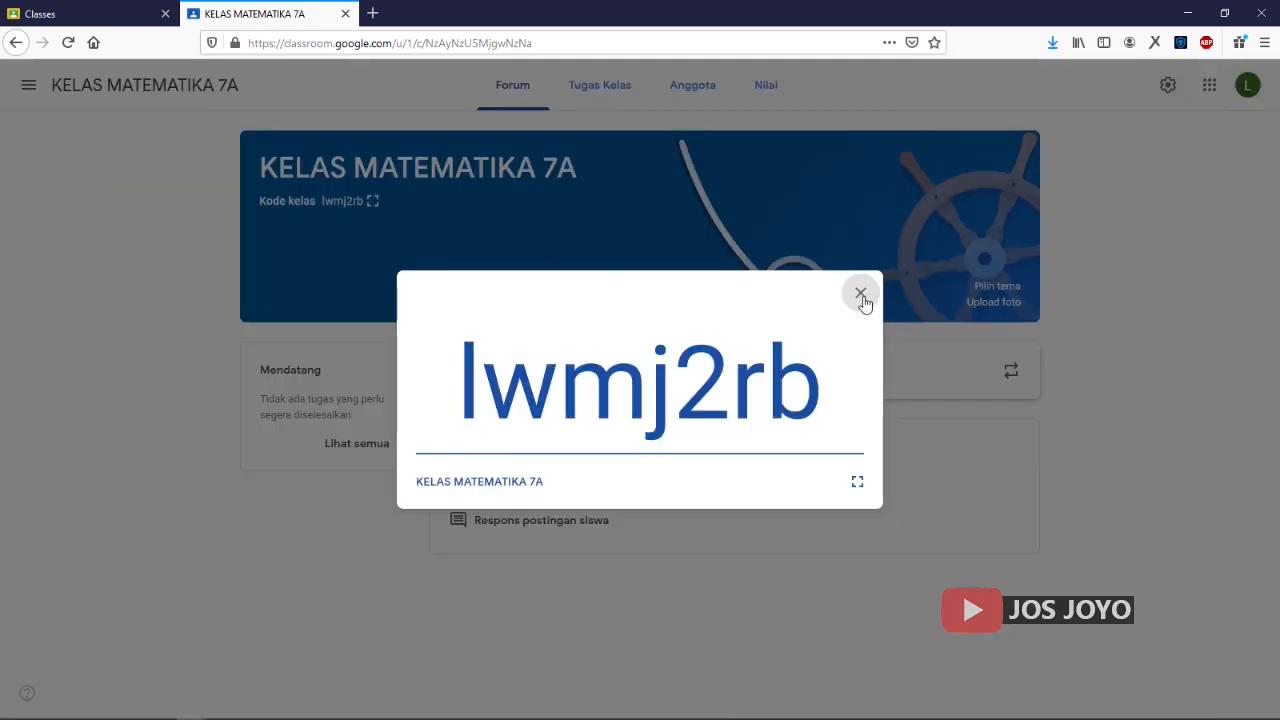
{"action": "left_click", "coordinate": [861, 295]}
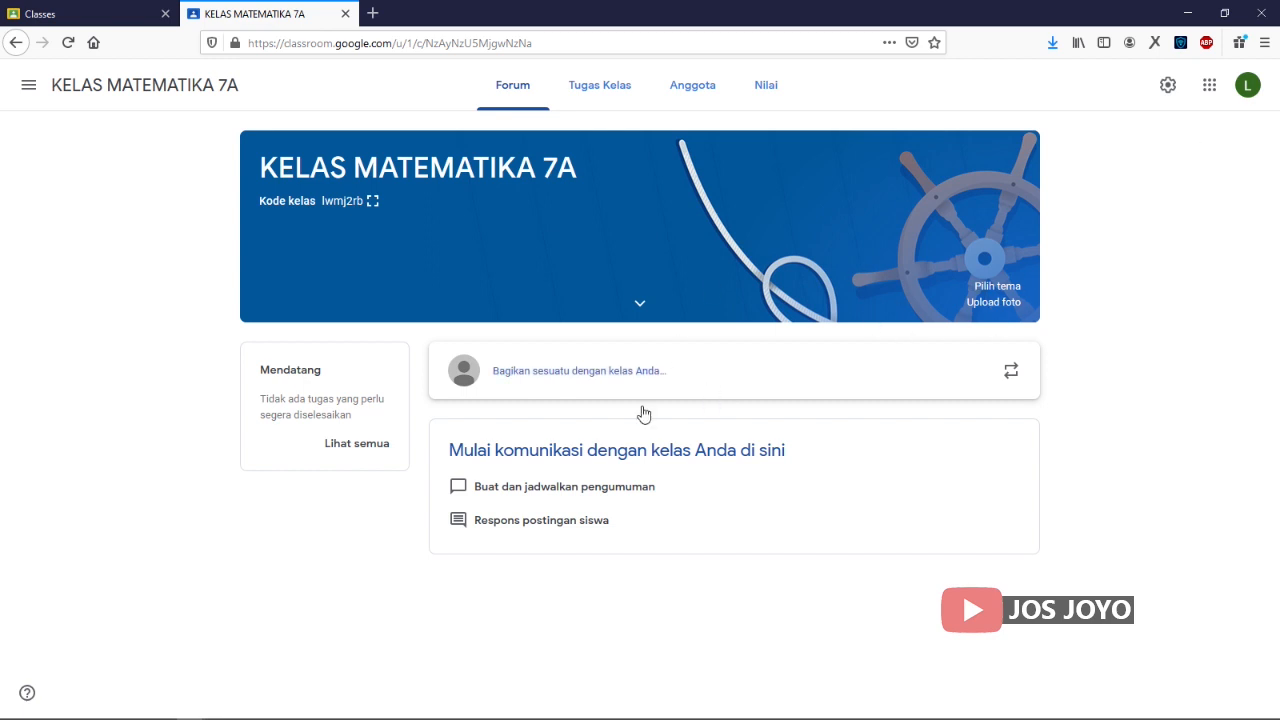
Step: Start a class assignment titled MERANCANG BANGUN DATAR with the instructions BUATLAH KERANGKA BANGUN DATAR
{"action": "left_click", "coordinate": [597, 98]}
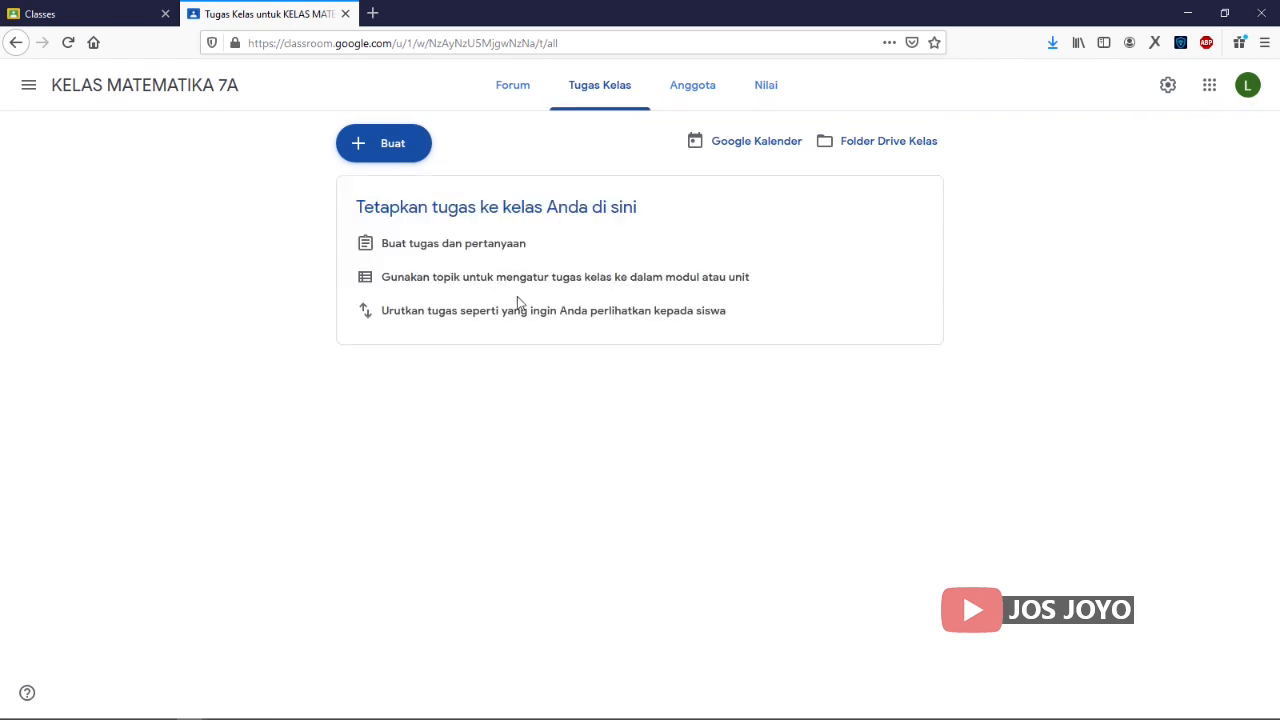
{"action": "left_click", "coordinate": [394, 147]}
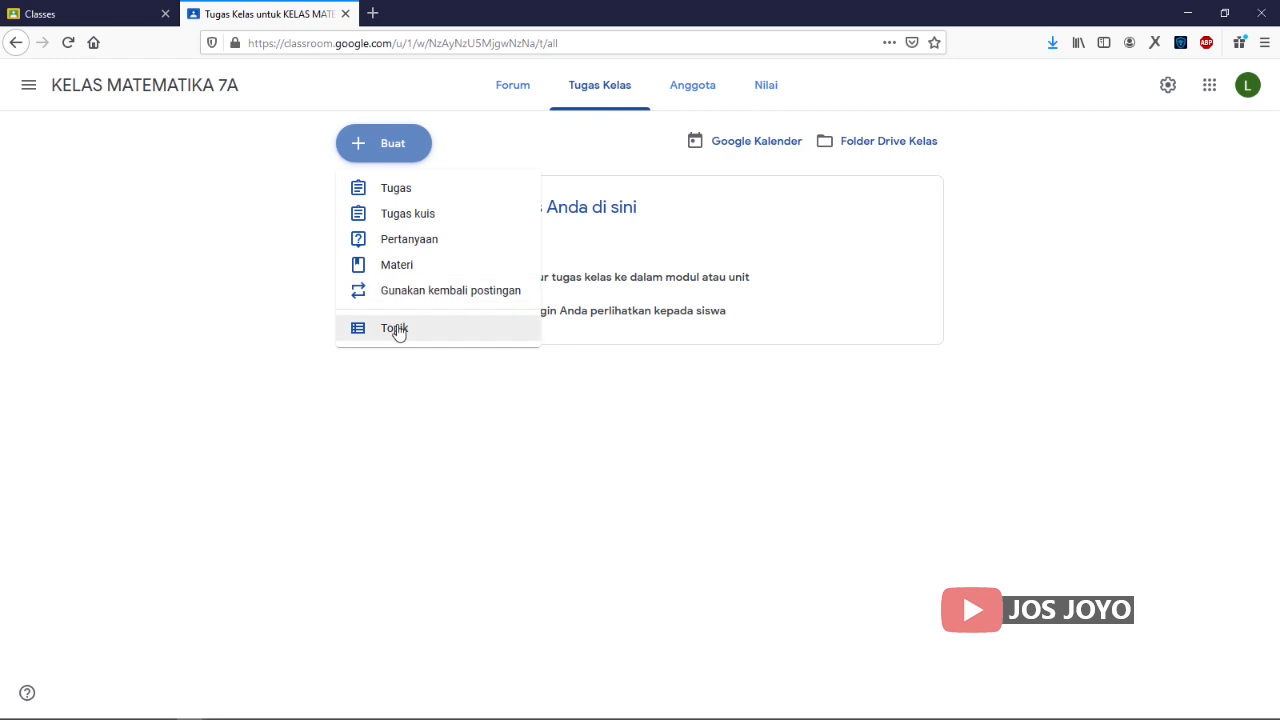
{"action": "left_click", "coordinate": [400, 194]}
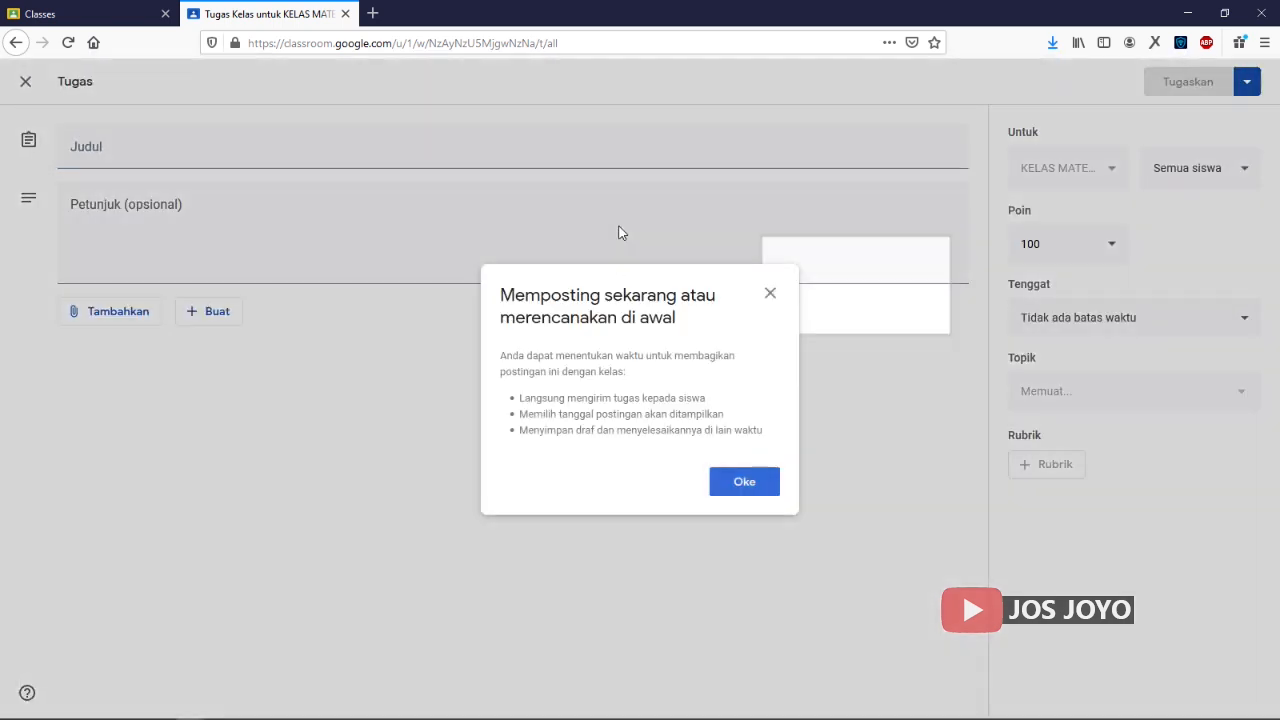
{"action": "left_click", "coordinate": [744, 484]}
{"action": "left_click", "coordinate": [123, 149]}
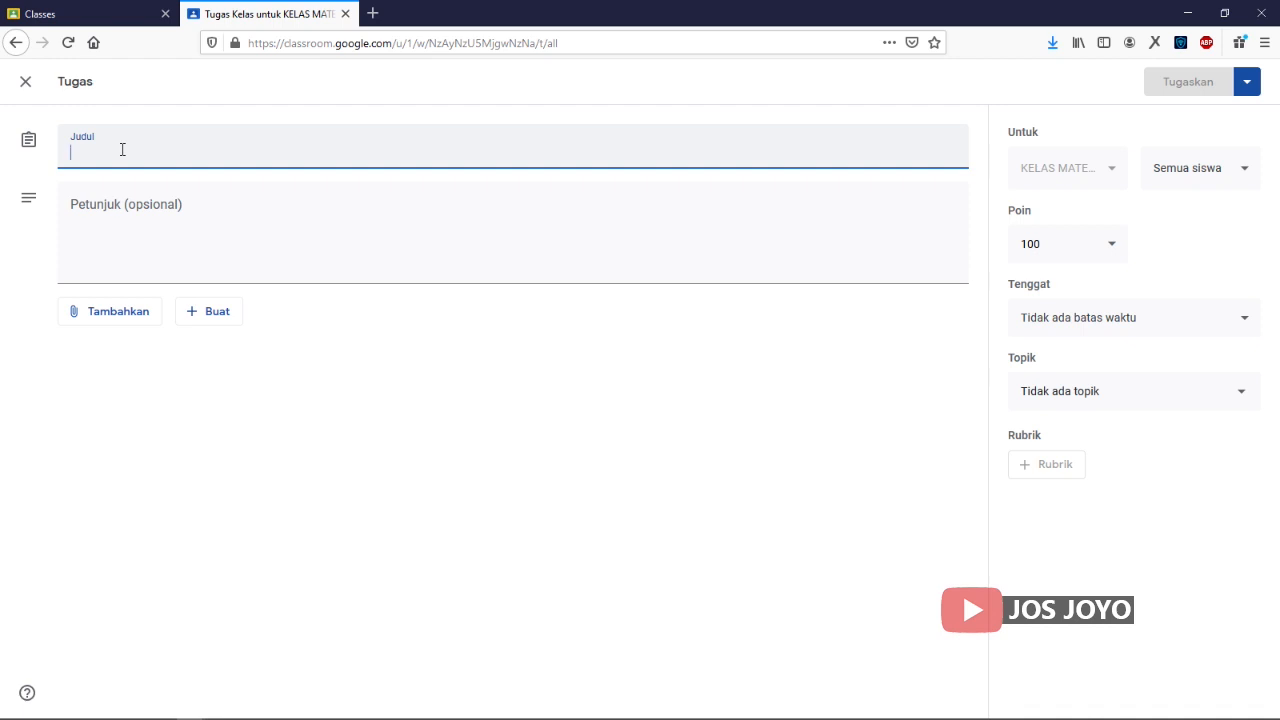
{"action": "type", "text": "MERANCAANG BANGUN DATAR"}
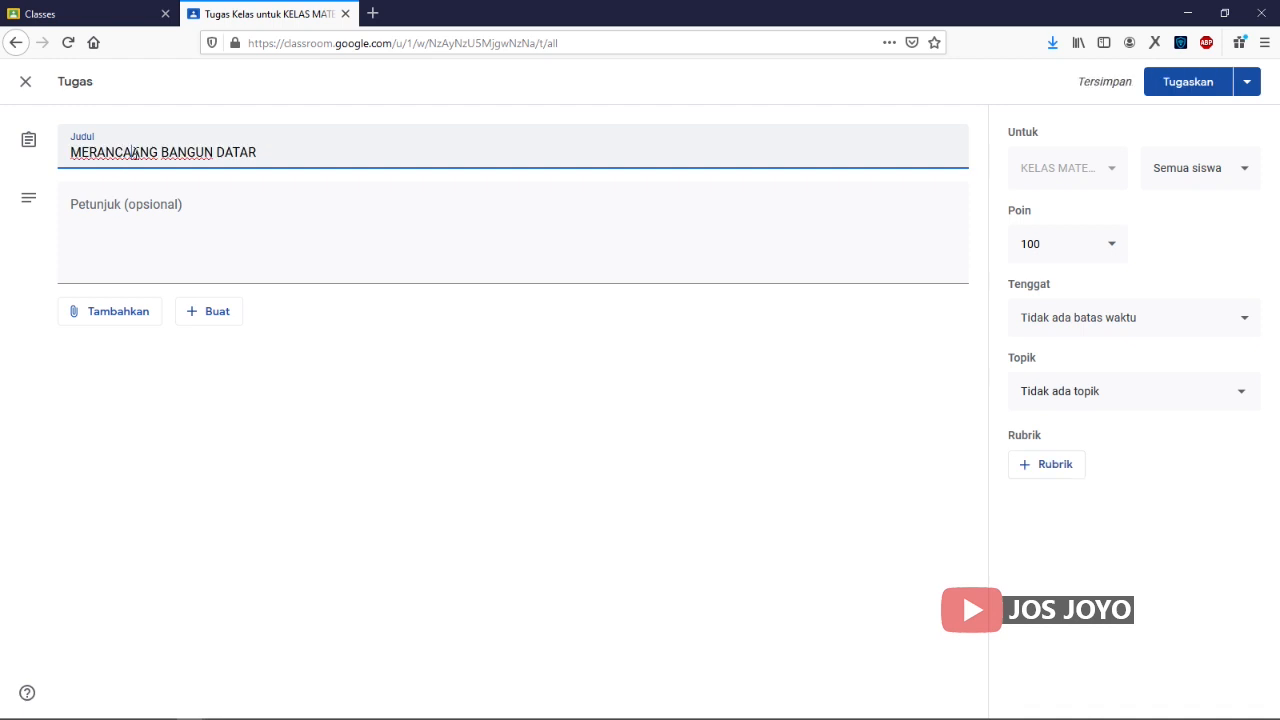
{"action": "left_click", "coordinate": [135, 153]}
{"action": "key", "text": "BackSpace"}
{"action": "left_click", "coordinate": [141, 227]}
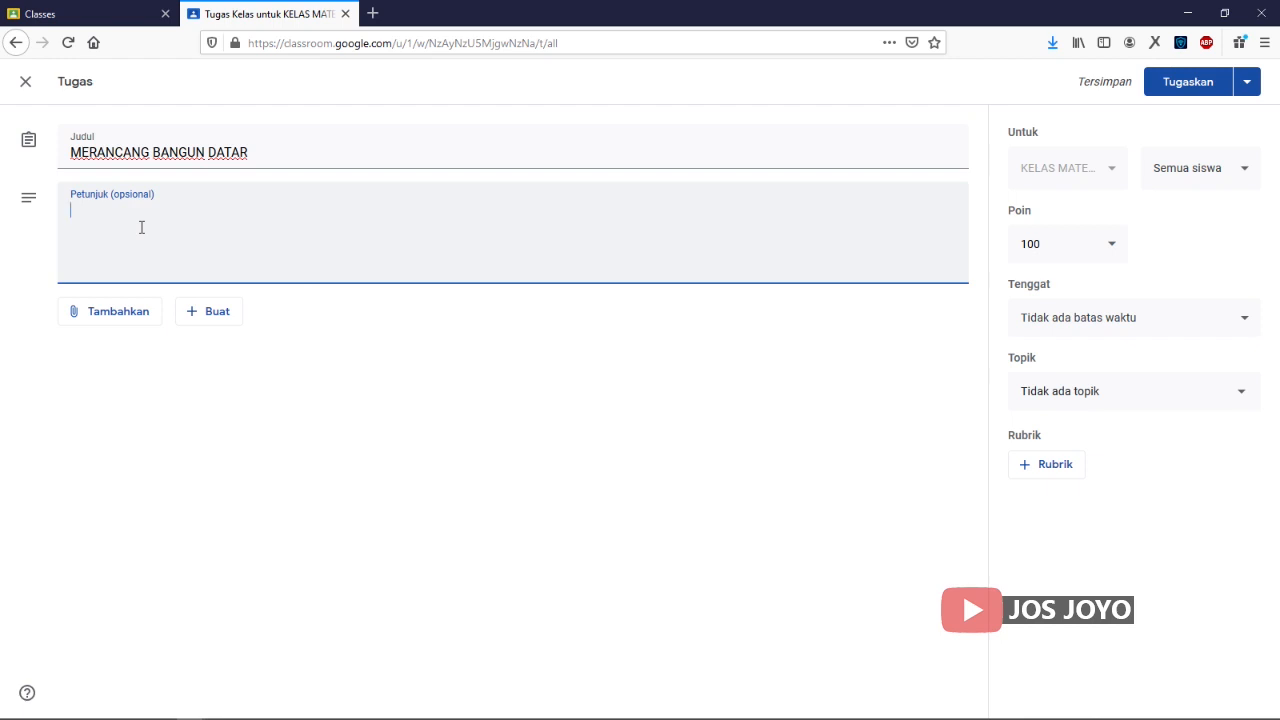
{"action": "type", "text": "BUATLAH KERANGKA BANGUN DATAR"}
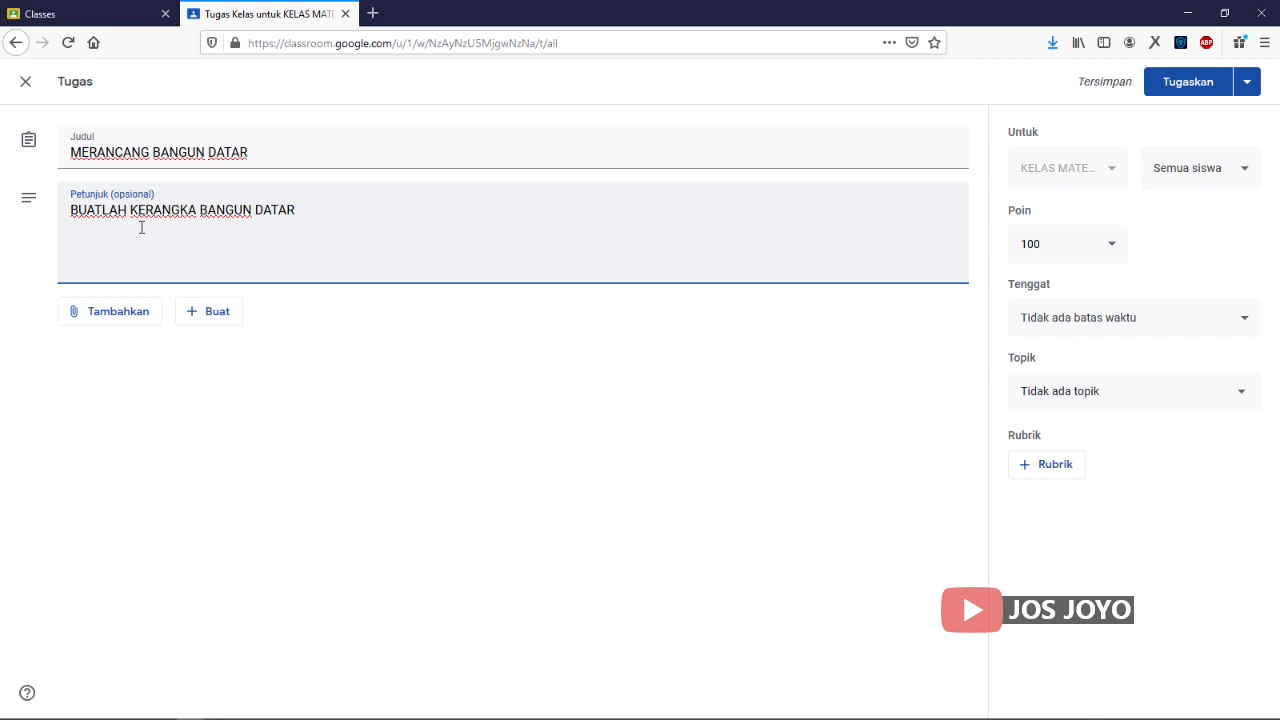
Step: Upload Poster_flat_design.docx from the komputer grafis folder as the assignment's attachment, and dismiss the sharing settings tip
{"action": "left_click", "coordinate": [122, 316]}
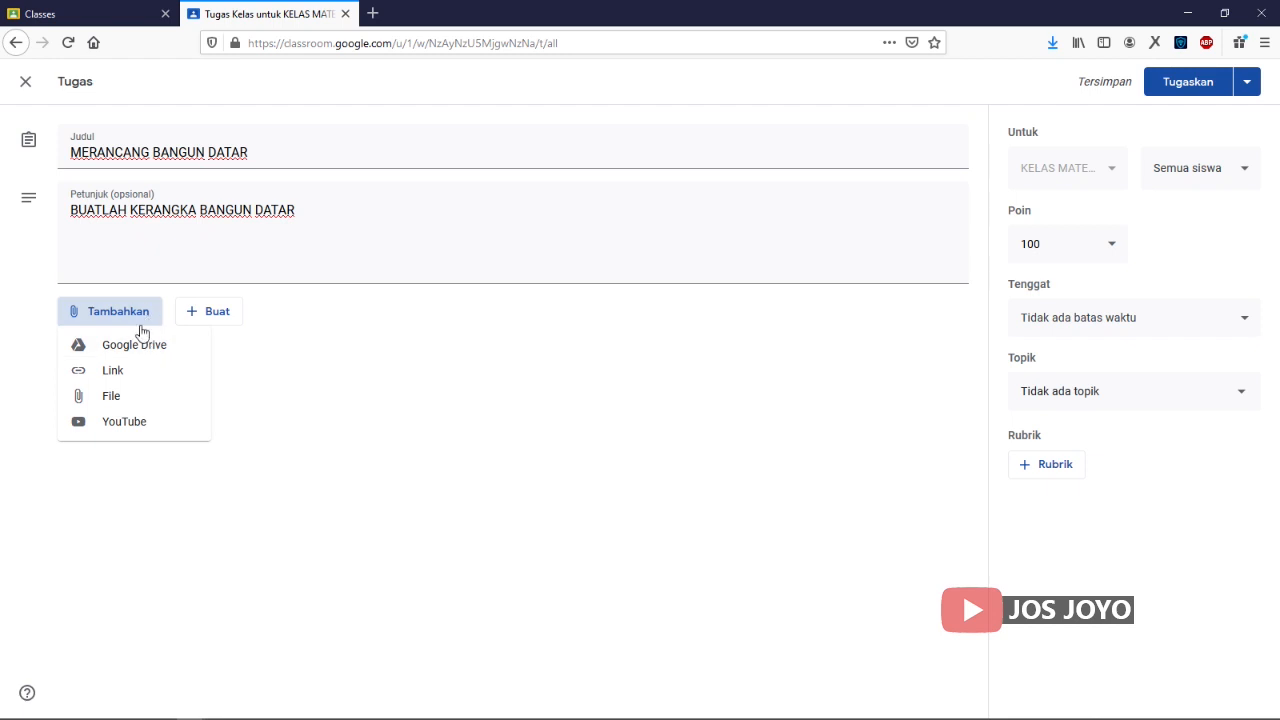
{"action": "left_click", "coordinate": [117, 403]}
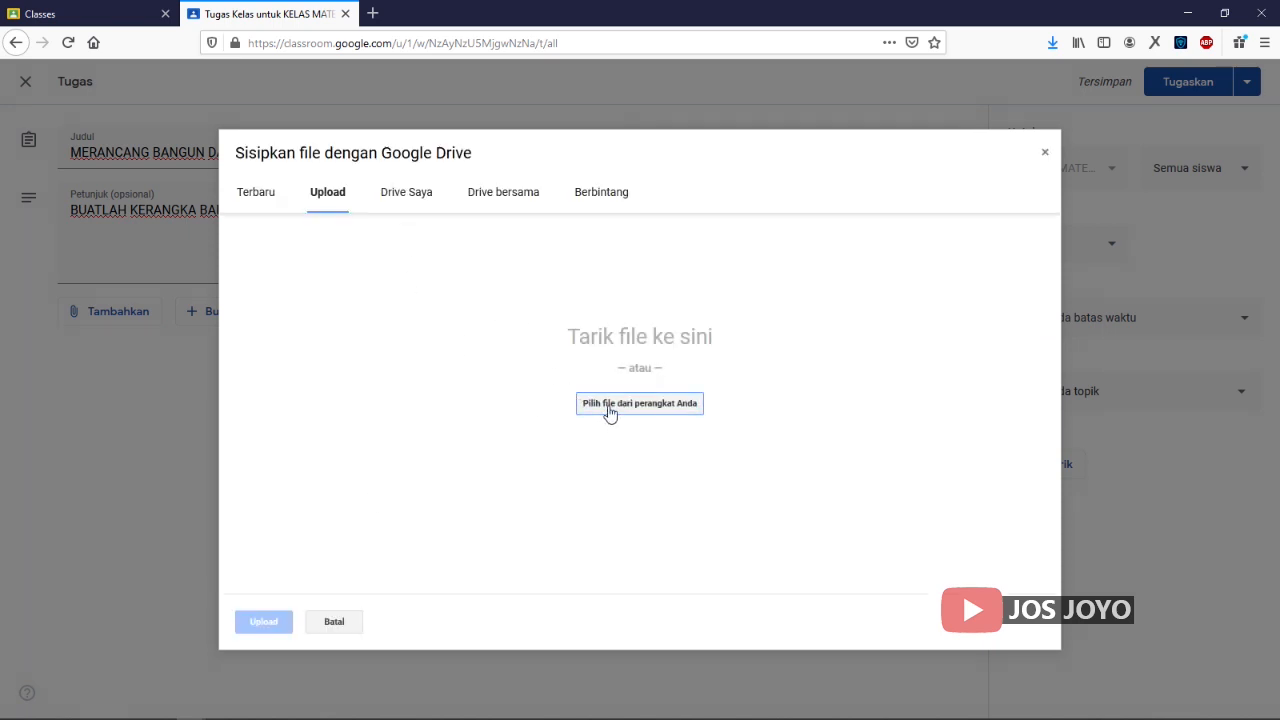
{"action": "left_click", "coordinate": [650, 410]}
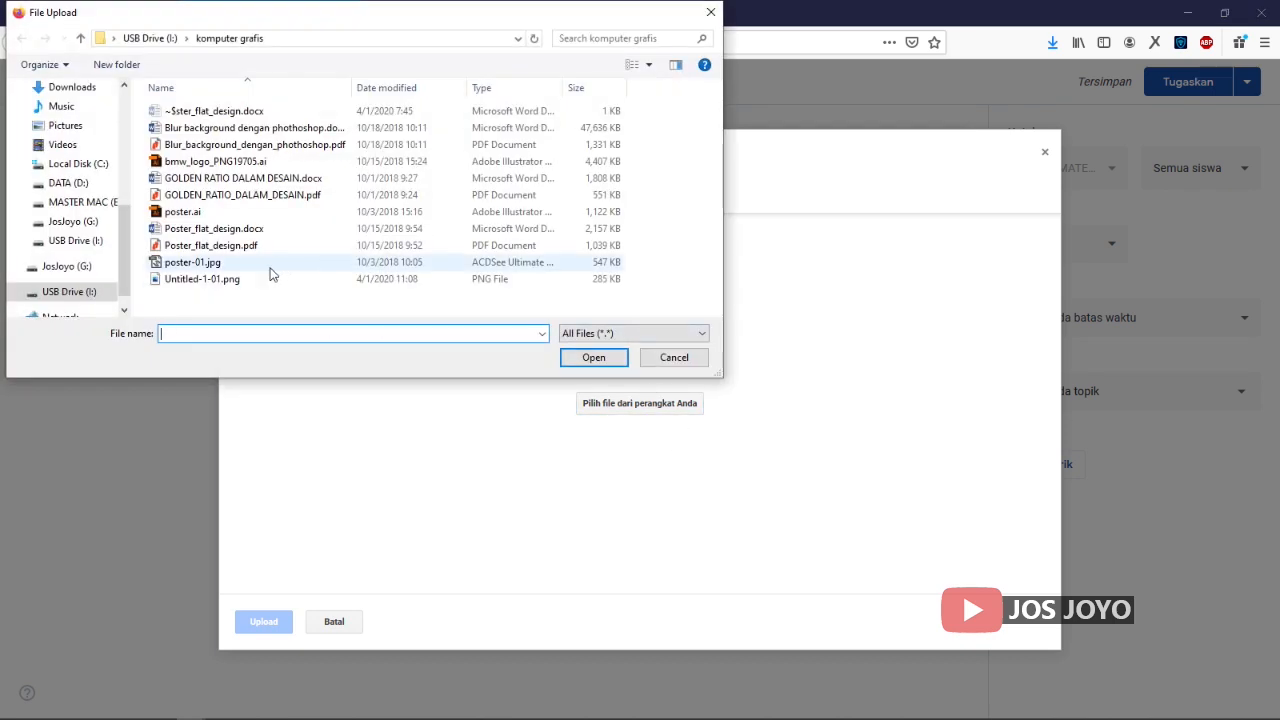
{"action": "left_click", "coordinate": [250, 230]}
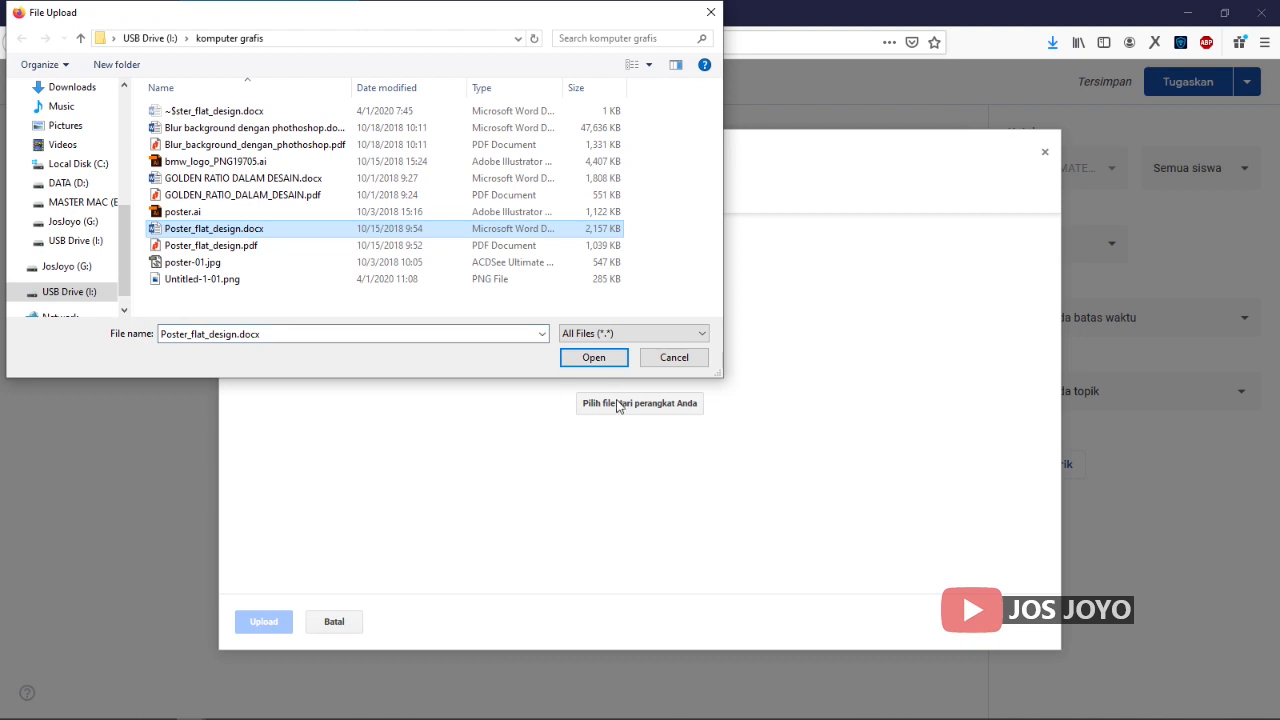
{"action": "left_click", "coordinate": [600, 360]}
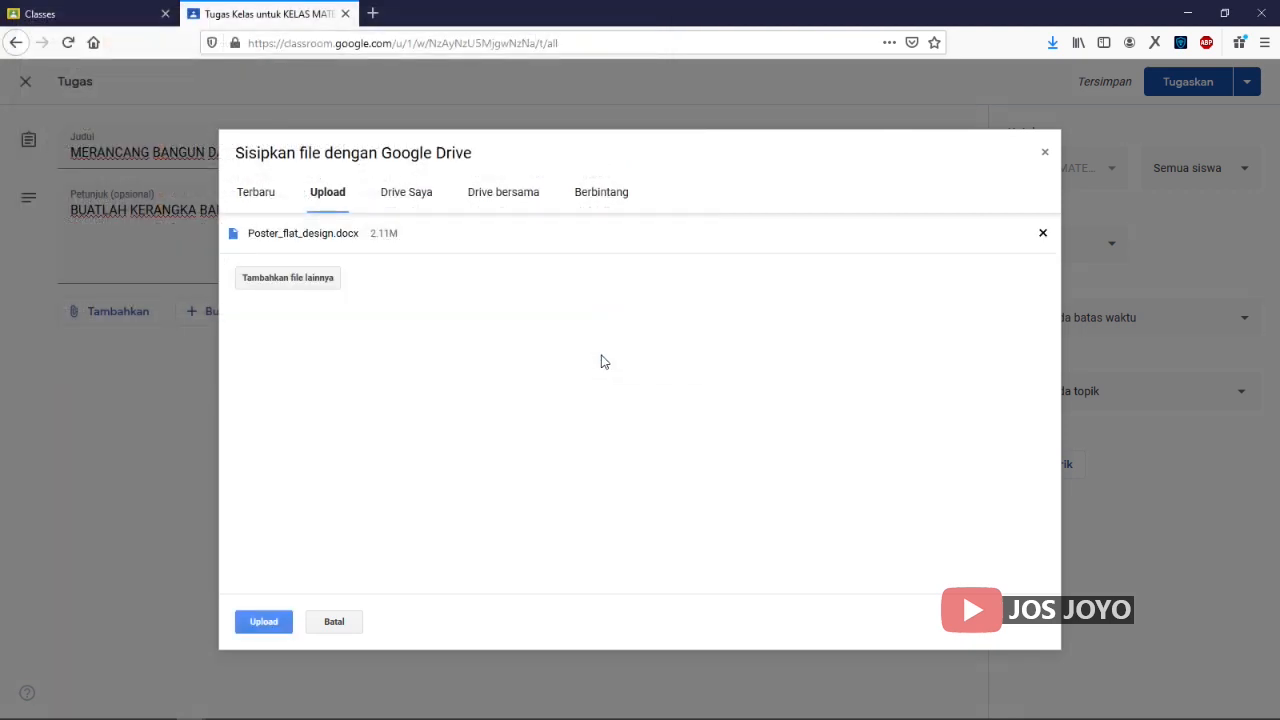
{"action": "left_click", "coordinate": [264, 621]}
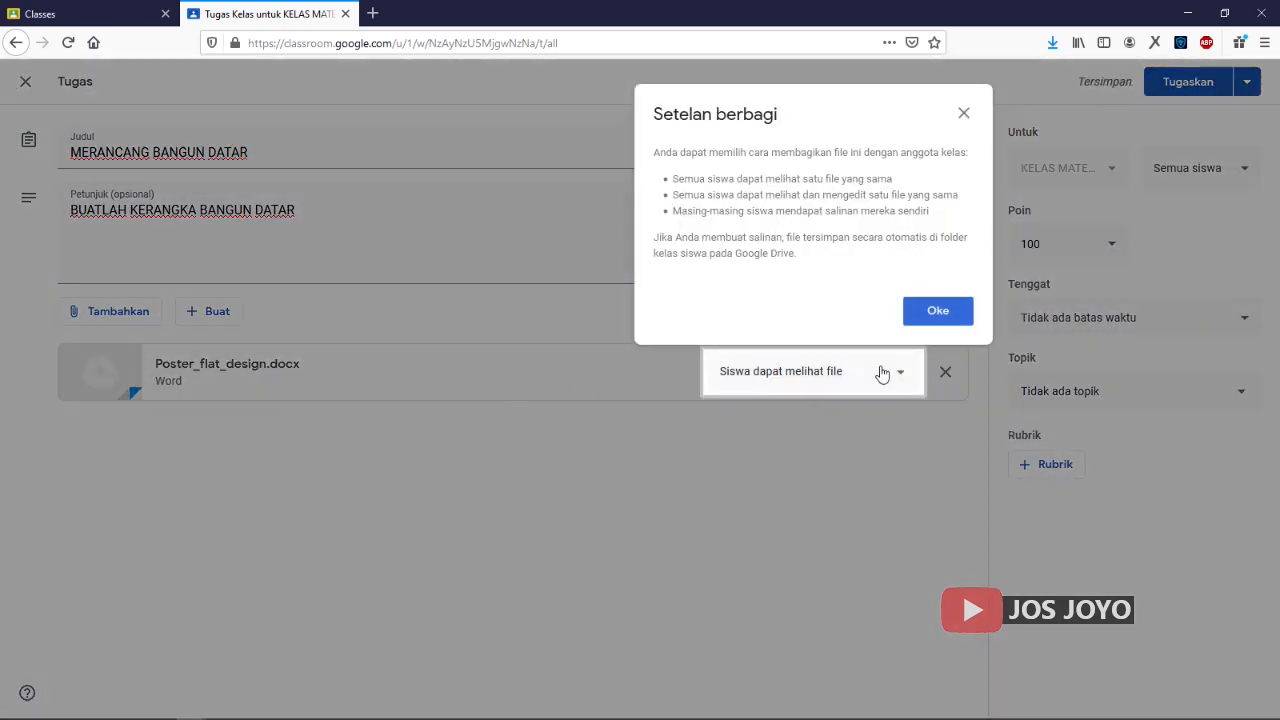
{"action": "left_click", "coordinate": [937, 312]}
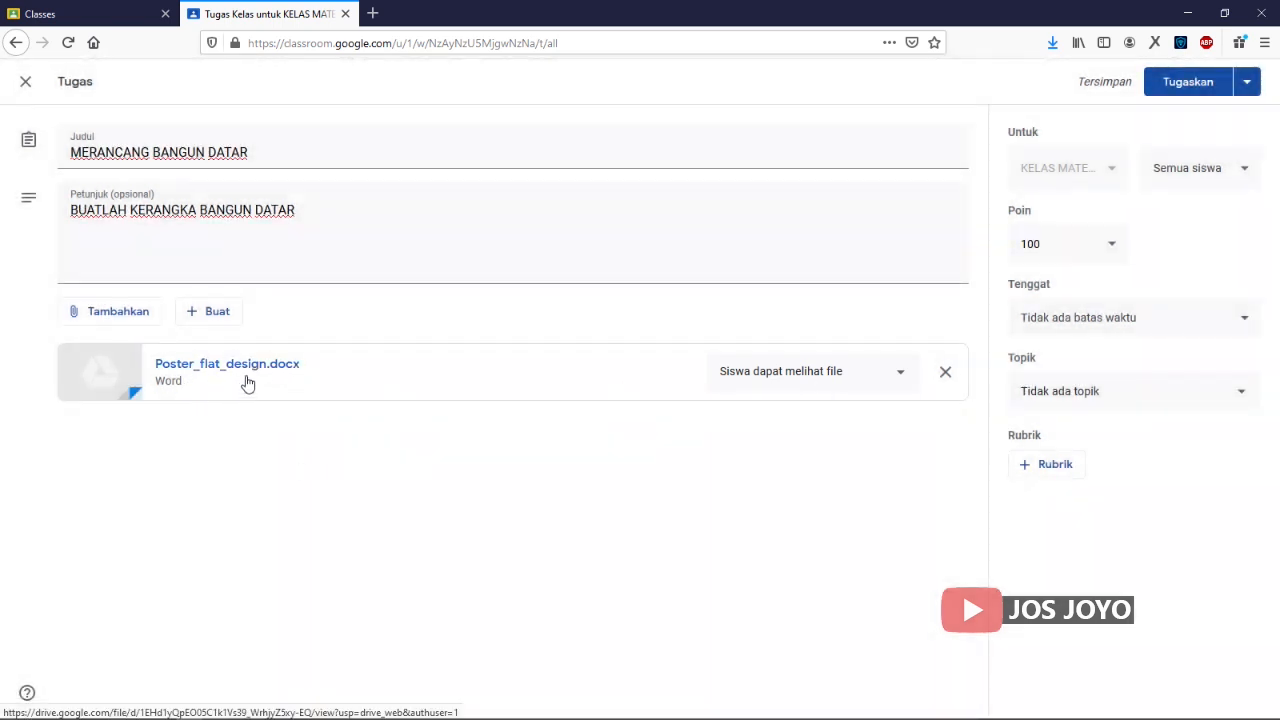
Step: Preview the attached Poster_flat_design.docx, return to the assignment, and check the attachment's student sharing options
{"action": "left_click", "coordinate": [343, 375]}
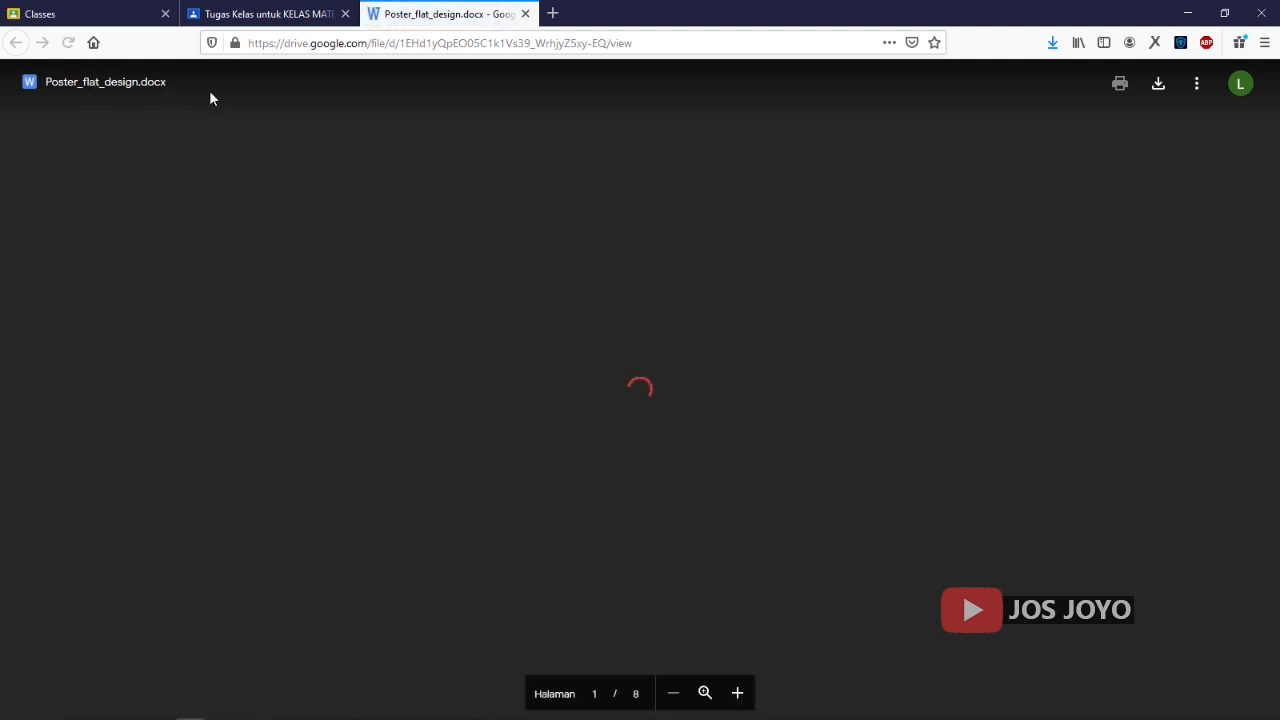
{"action": "scroll", "coordinate": [655, 390], "scroll_direction": "down", "scroll_amount": 5}
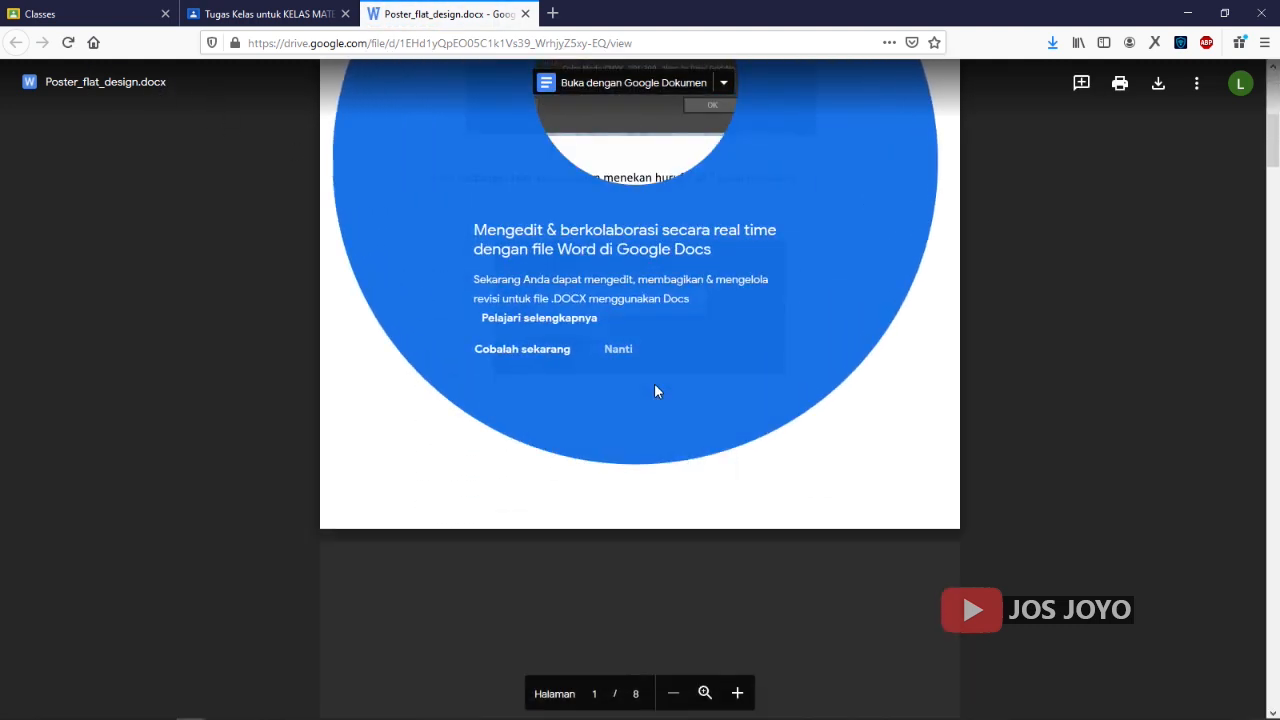
{"action": "scroll", "coordinate": [655, 391], "scroll_direction": "down", "scroll_amount": 2}
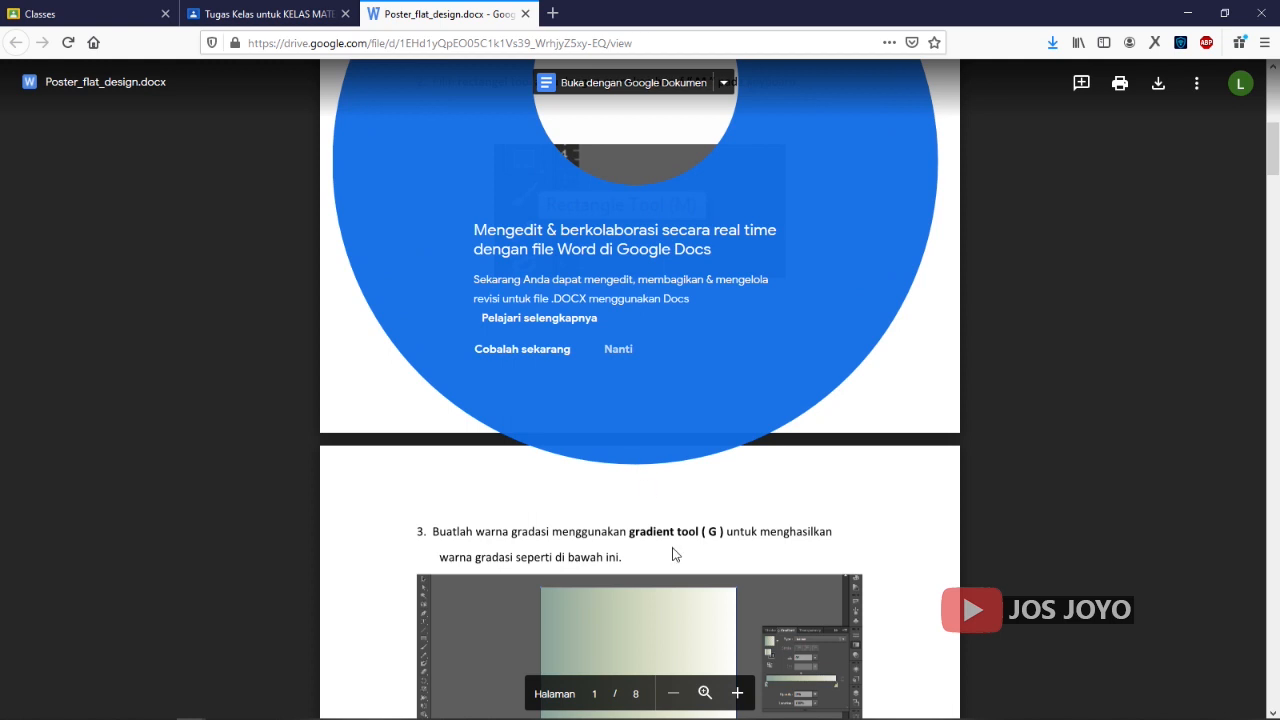
{"action": "left_click", "coordinate": [253, 13]}
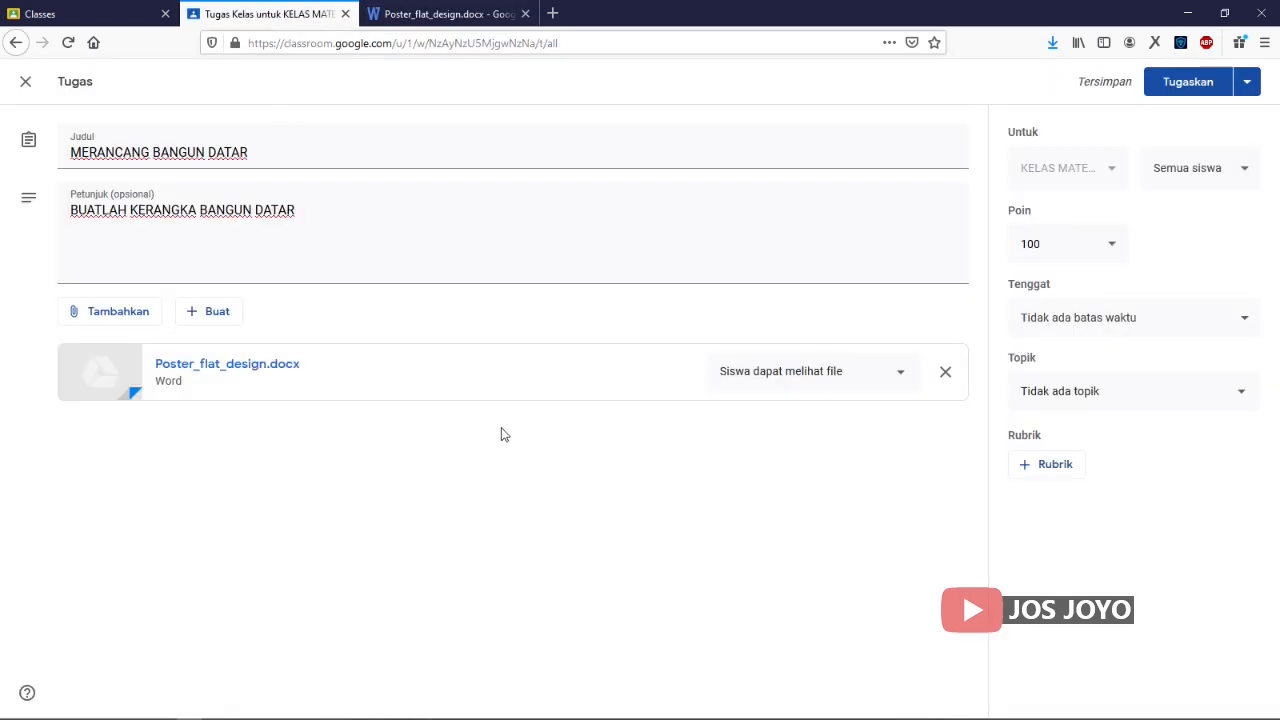
{"action": "left_click", "coordinate": [838, 376]}
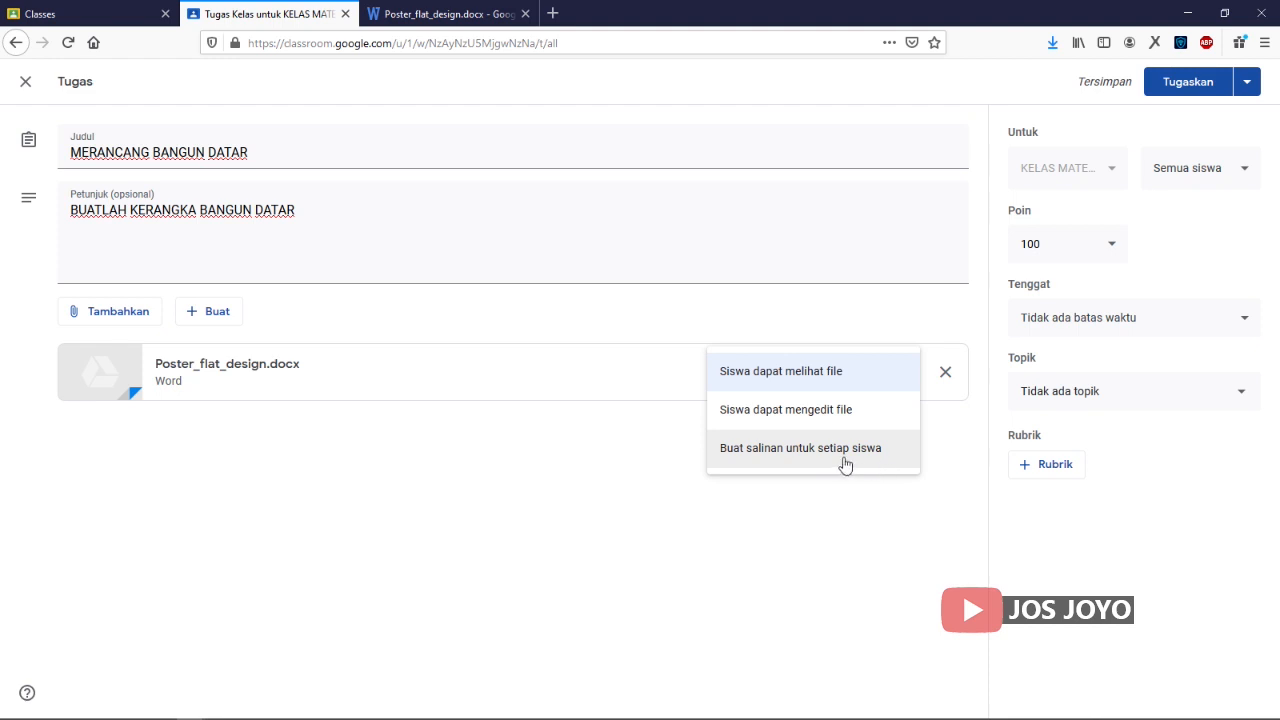
{"action": "left_click", "coordinate": [512, 496]}
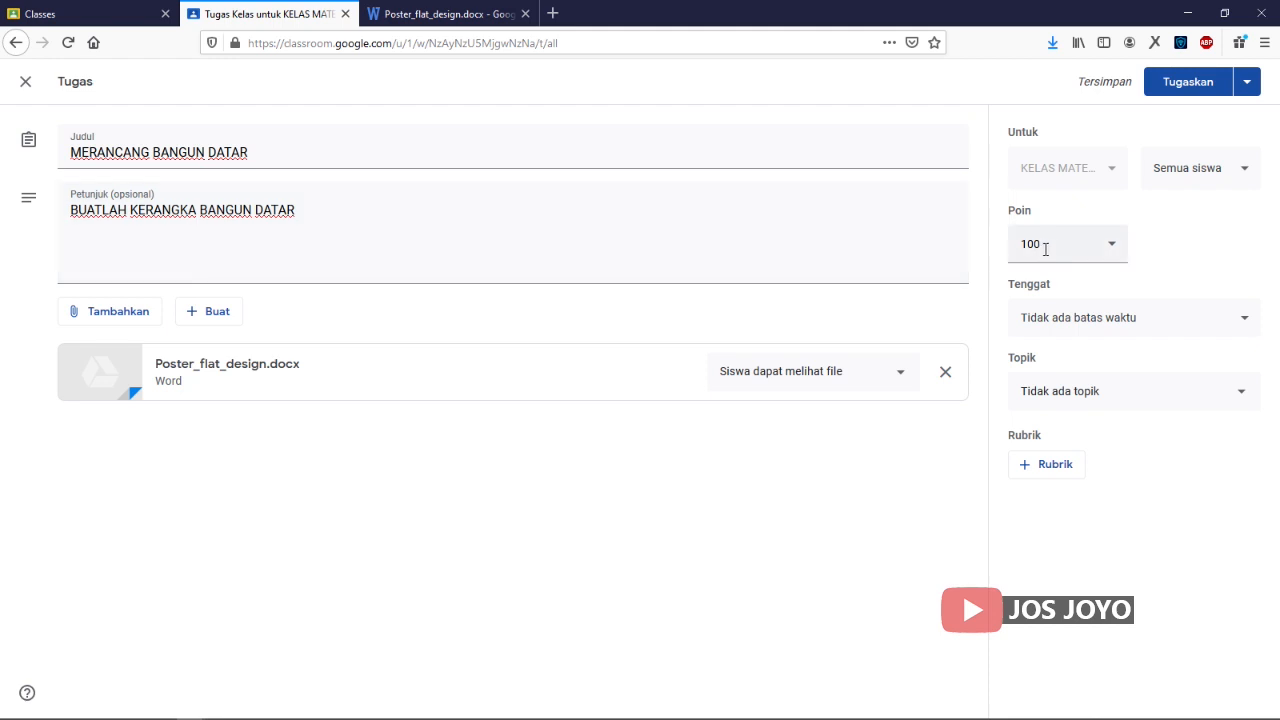
Step: Set the assignment's due date to 17 Apr 2020 and its due time to 10.00
{"action": "left_click", "coordinate": [1070, 327]}
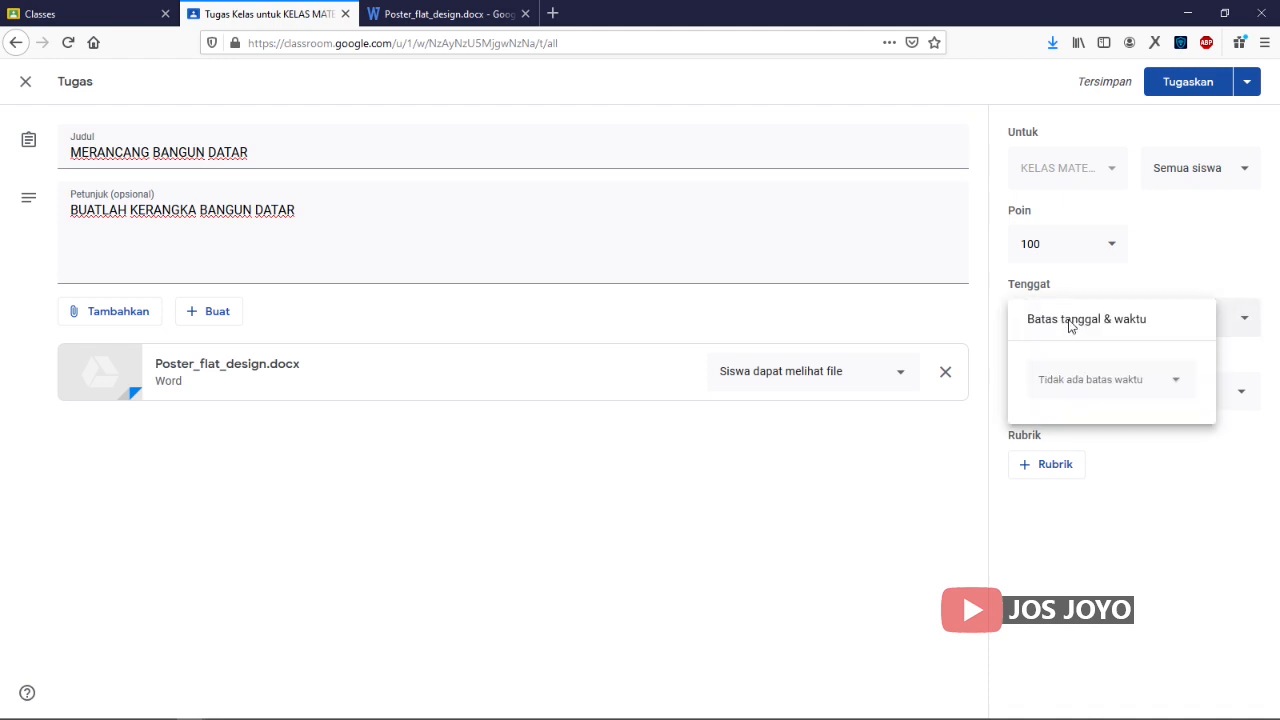
{"action": "left_click", "coordinate": [1100, 389]}
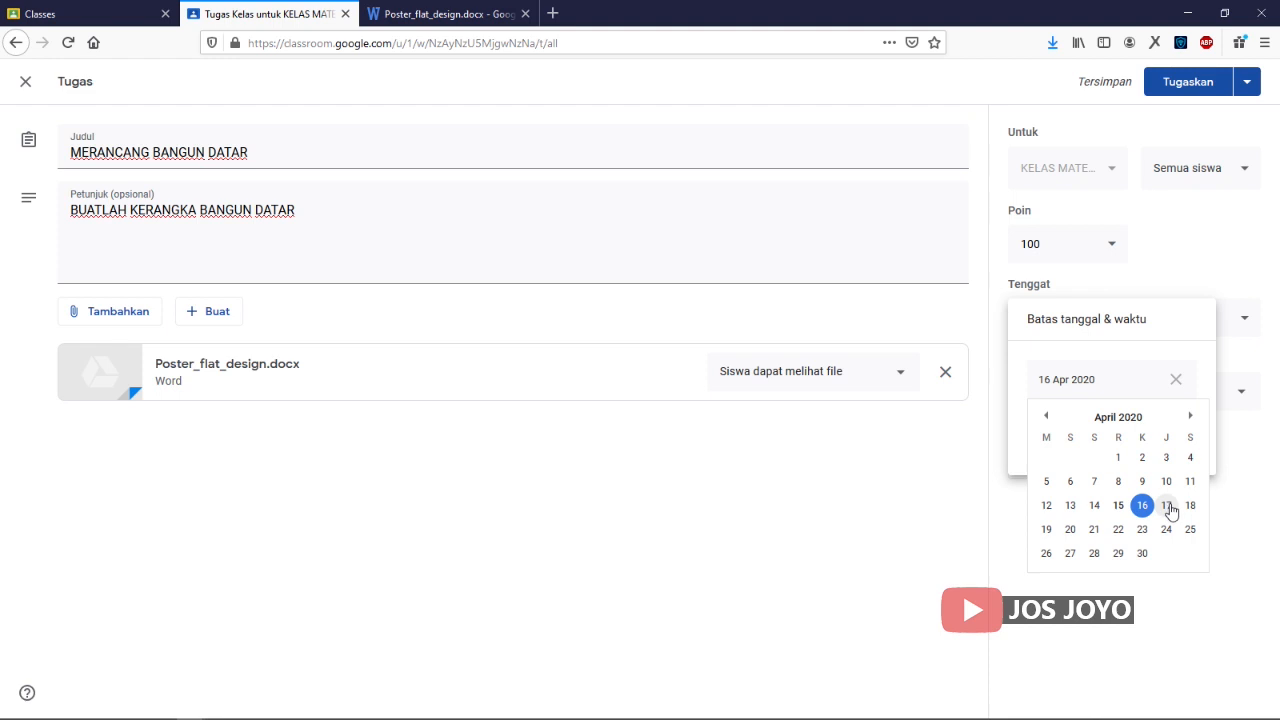
{"action": "left_click", "coordinate": [1170, 510]}
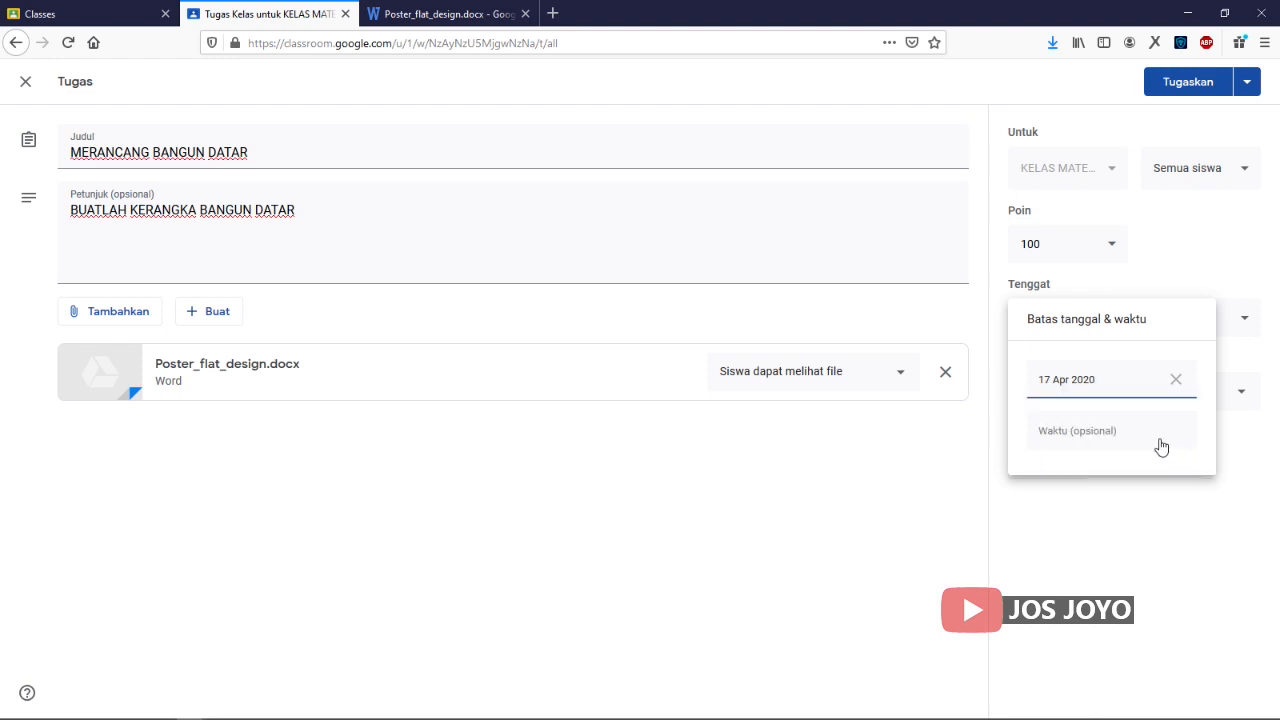
{"action": "left_click", "coordinate": [1090, 436]}
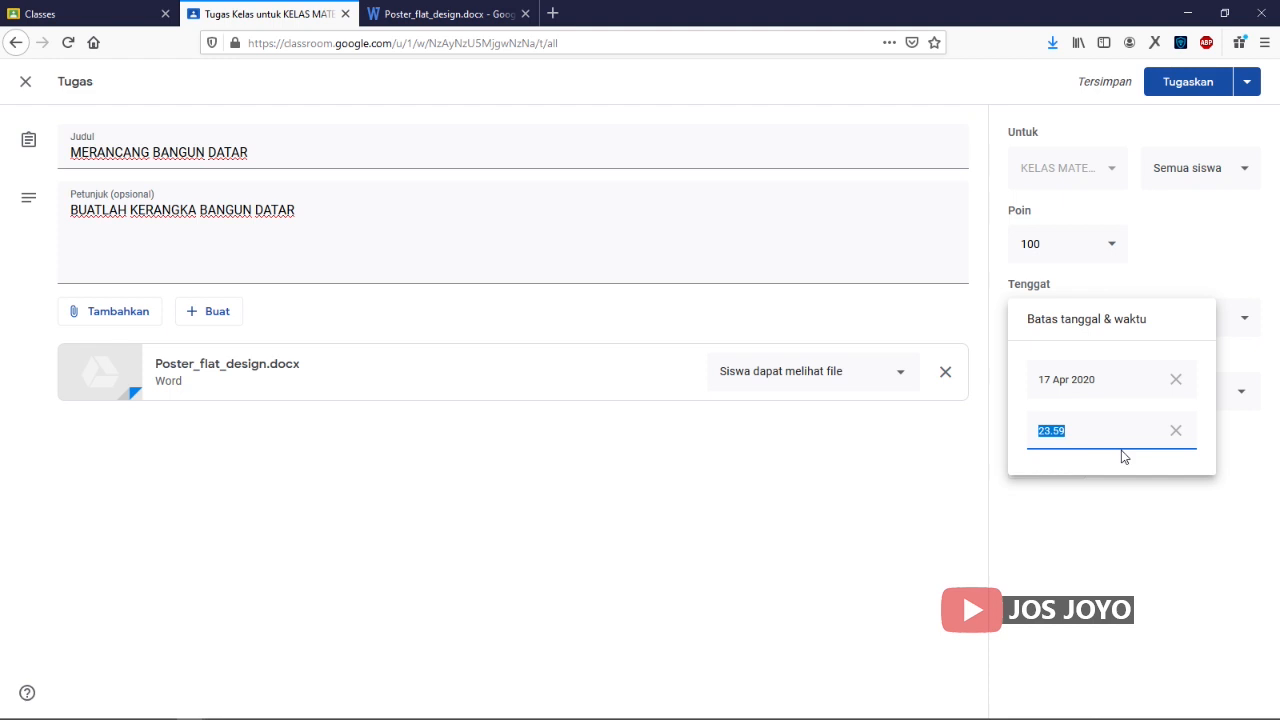
{"action": "left_click", "coordinate": [1082, 429]}
{"action": "left_click_drag", "start_coordinate": [1074, 431], "coordinate": [1021, 431]}
{"action": "type", "text": "10"}
{"action": "left_click", "coordinate": [926, 528]}
Step: Assign MERANCANG BANGUN DATAR to the class without a topic, dismiss the topics tip, and view its post in the class forum
{"action": "left_click", "coordinate": [1060, 391]}
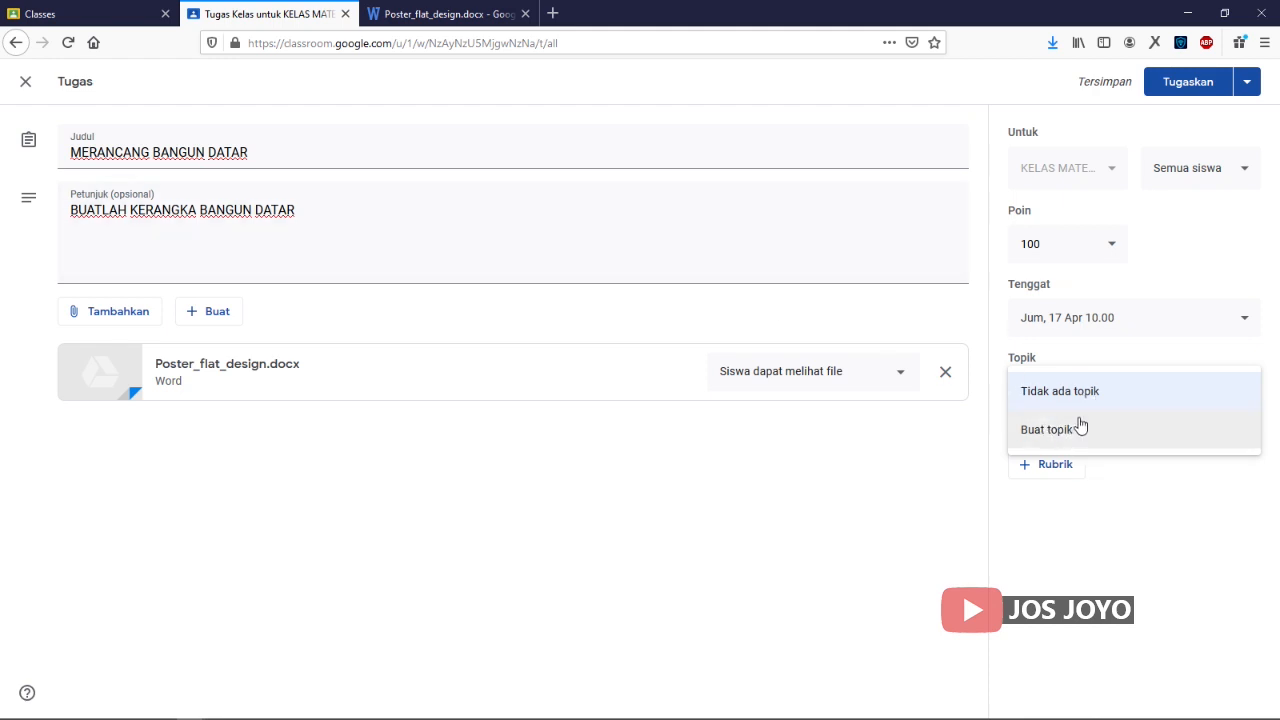
{"action": "left_click", "coordinate": [1062, 569]}
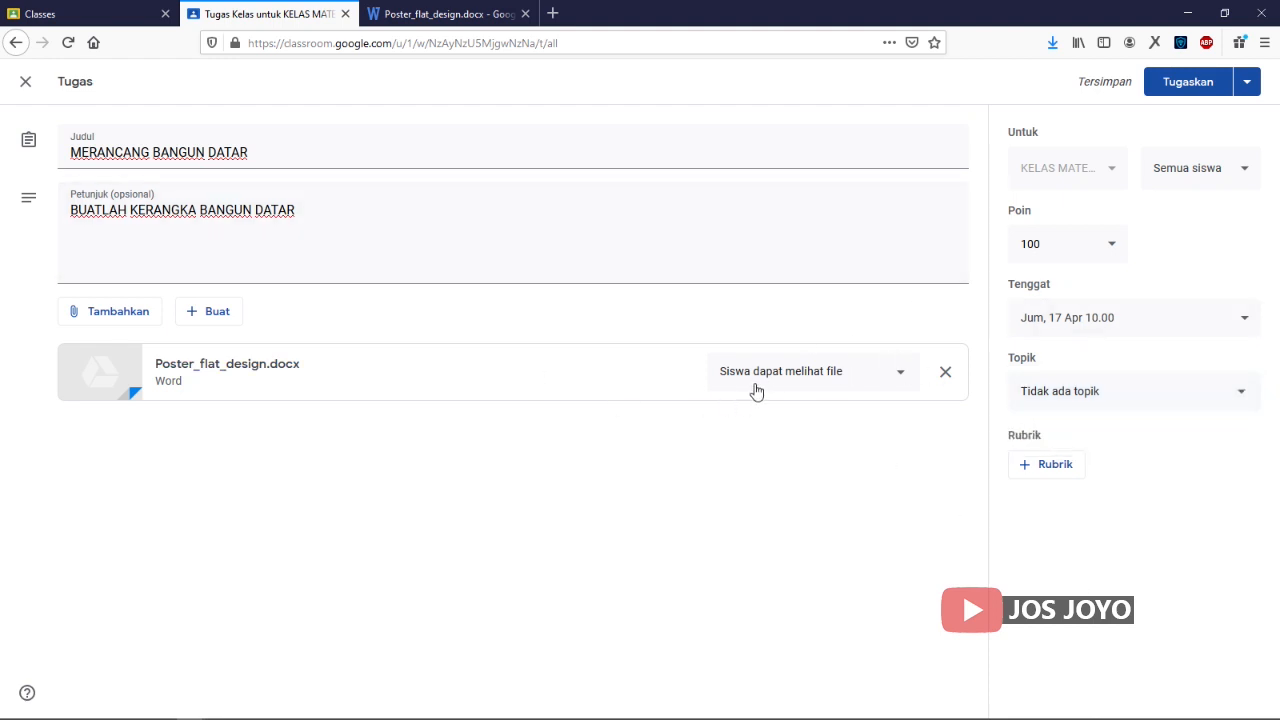
{"action": "left_click", "coordinate": [1189, 86]}
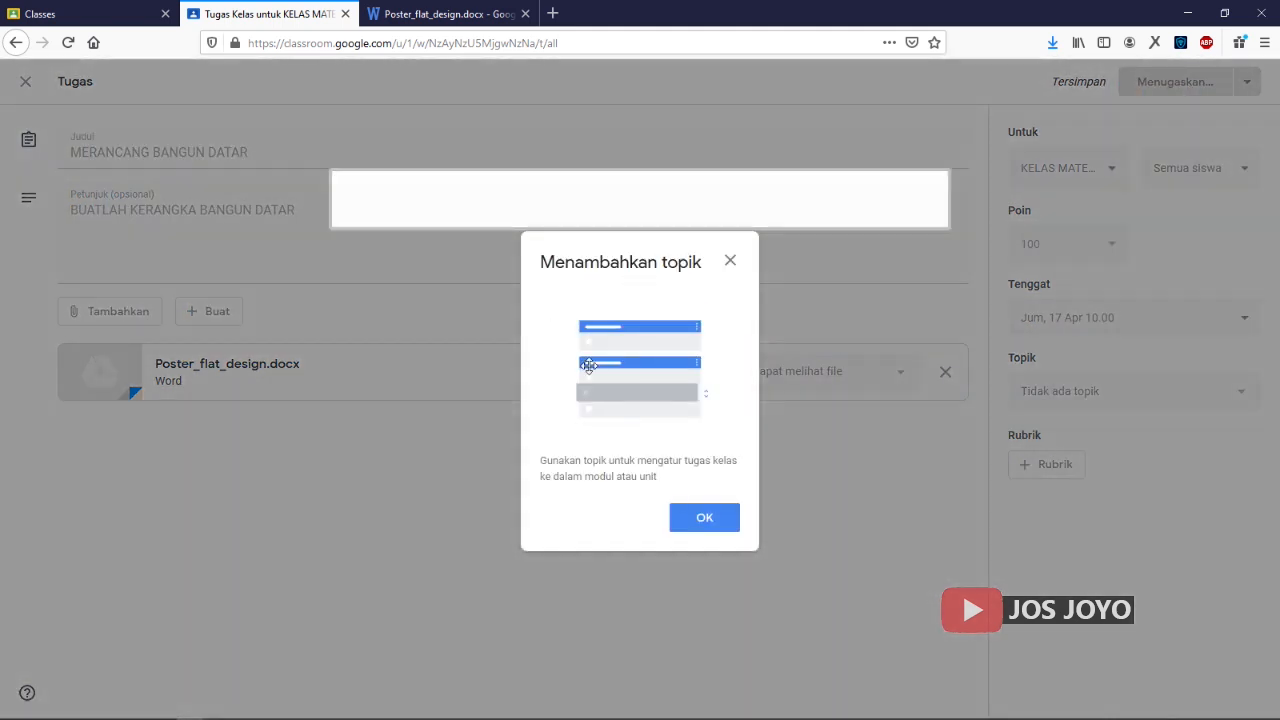
{"action": "left_click", "coordinate": [704, 518]}
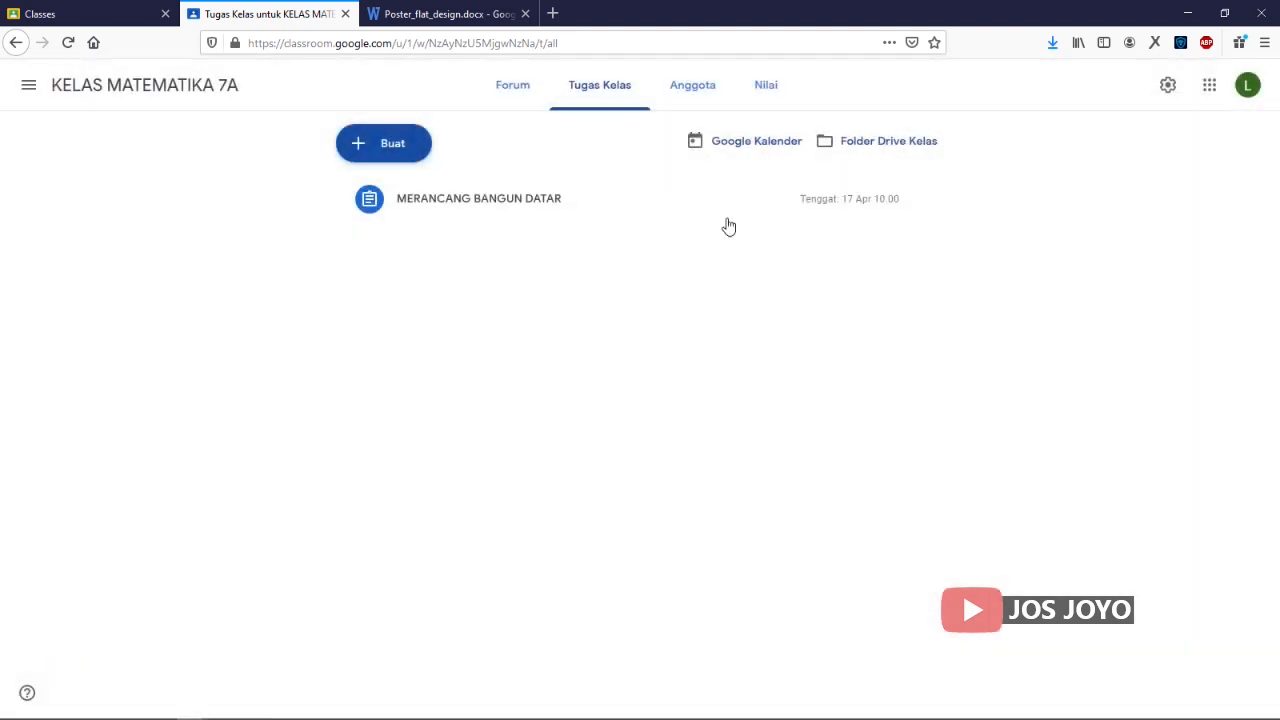
{"action": "left_click", "coordinate": [513, 88]}
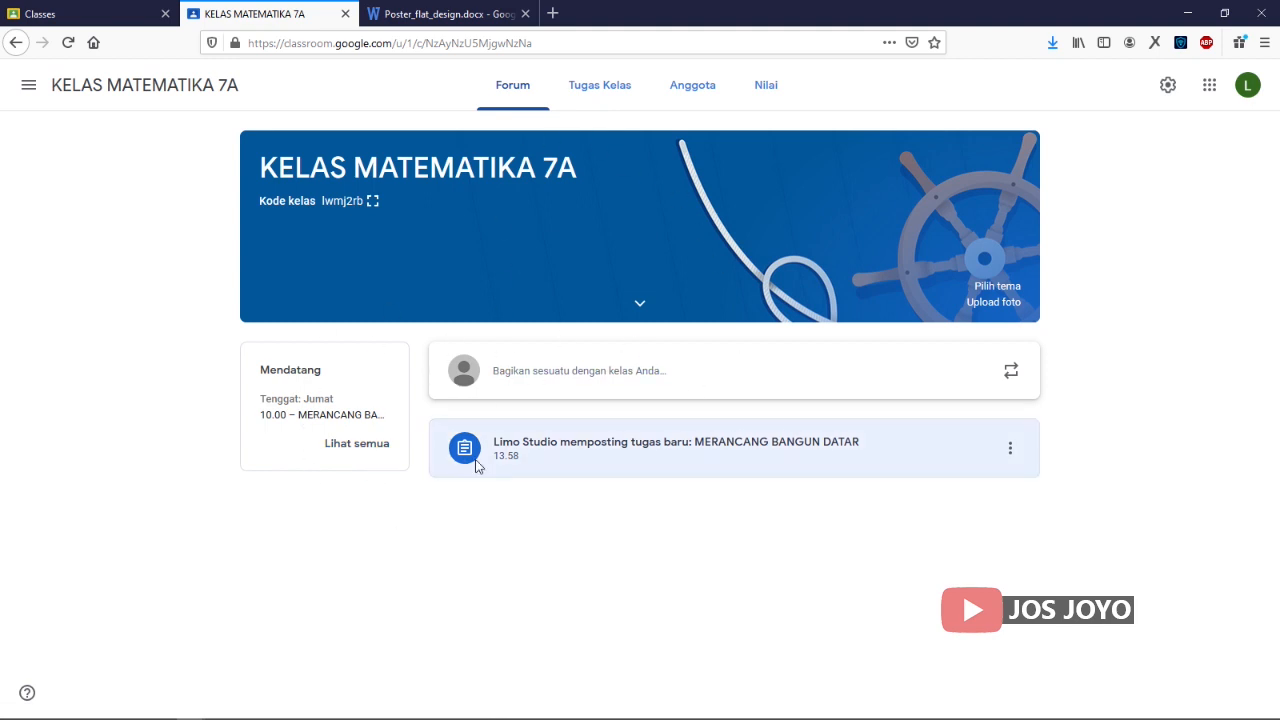
Step: Start a new class material titled BANGUN DATAR with the description JENIS BANGUN DATAR, dismissing the introductory tip
{"action": "left_click", "coordinate": [585, 90]}
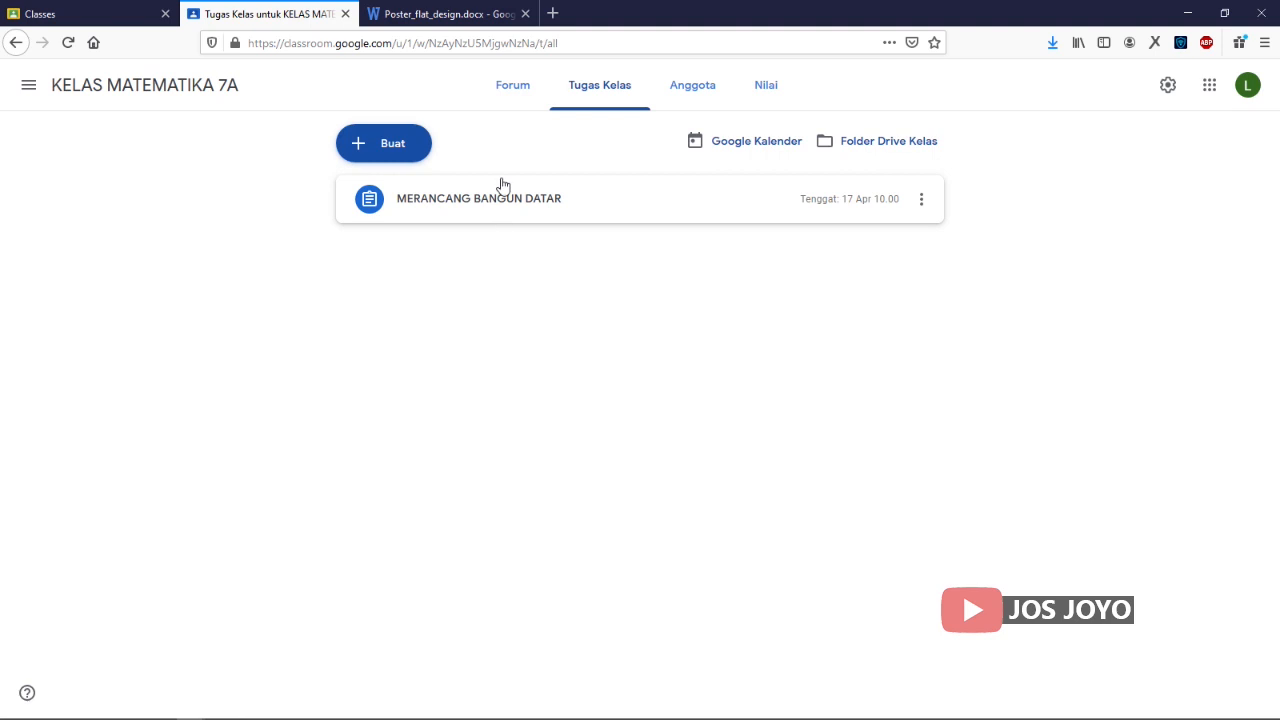
{"action": "left_click", "coordinate": [394, 143]}
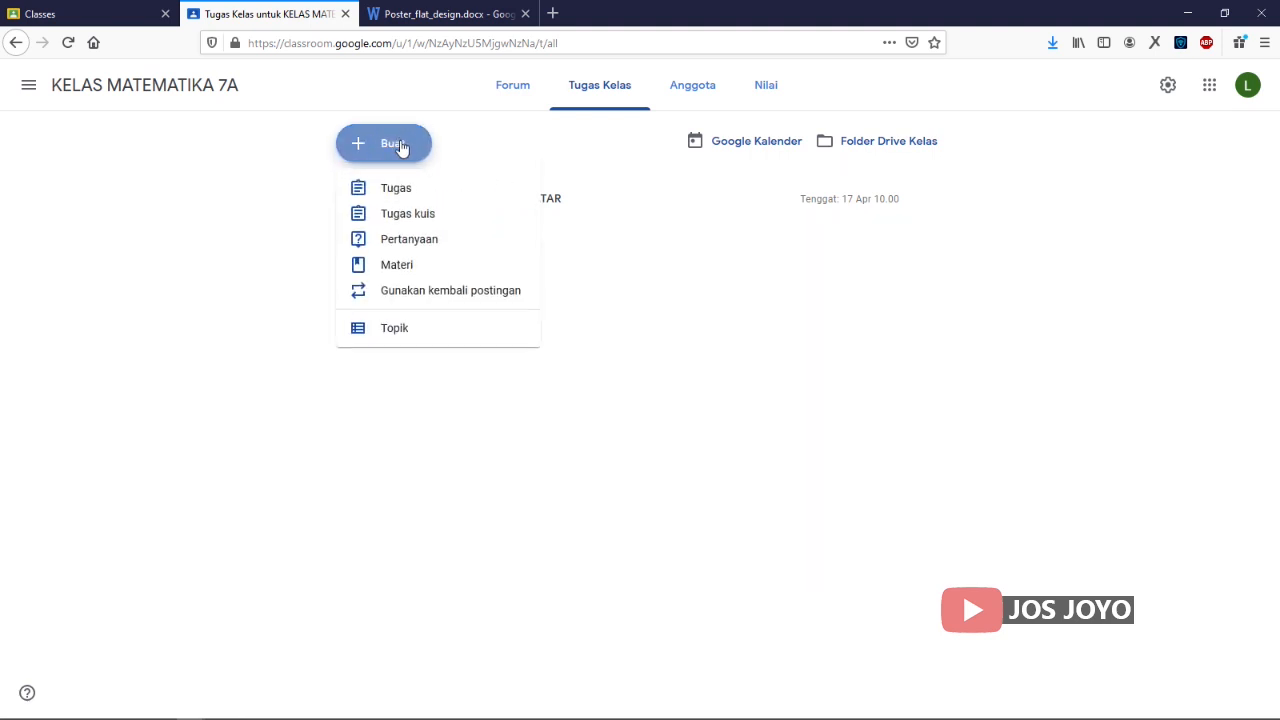
{"action": "left_click", "coordinate": [398, 270]}
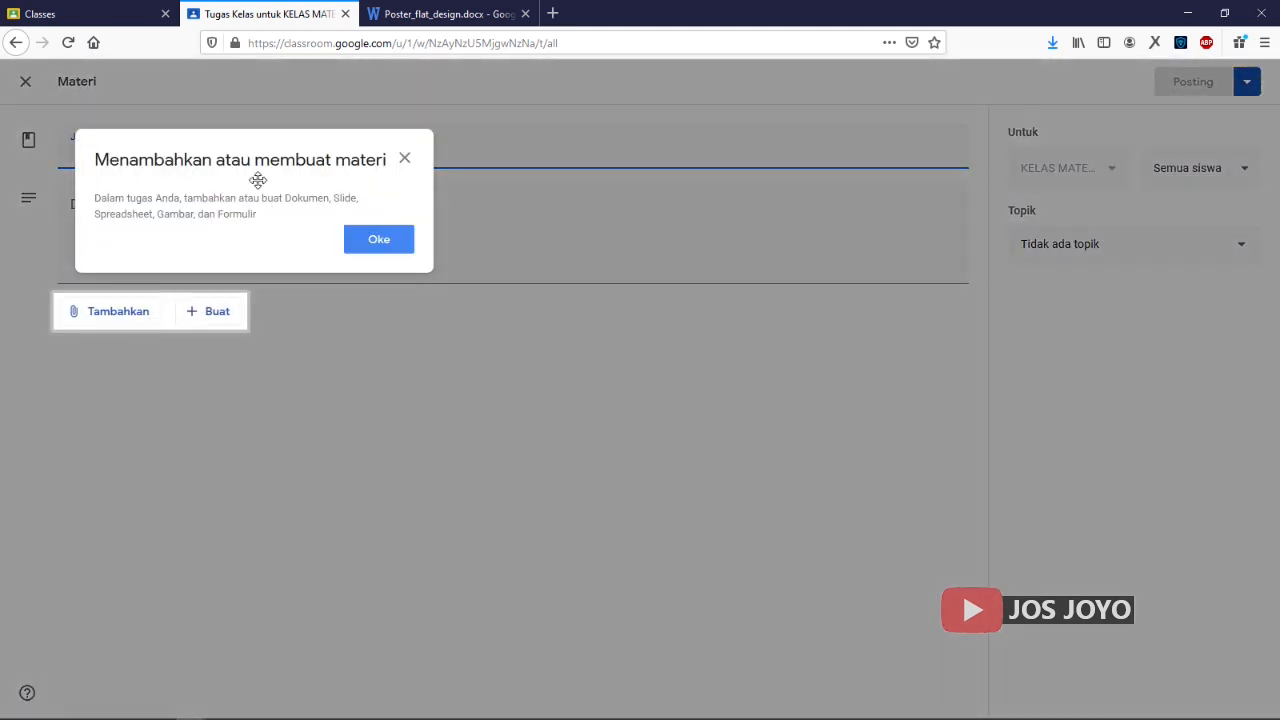
{"action": "left_click", "coordinate": [388, 248]}
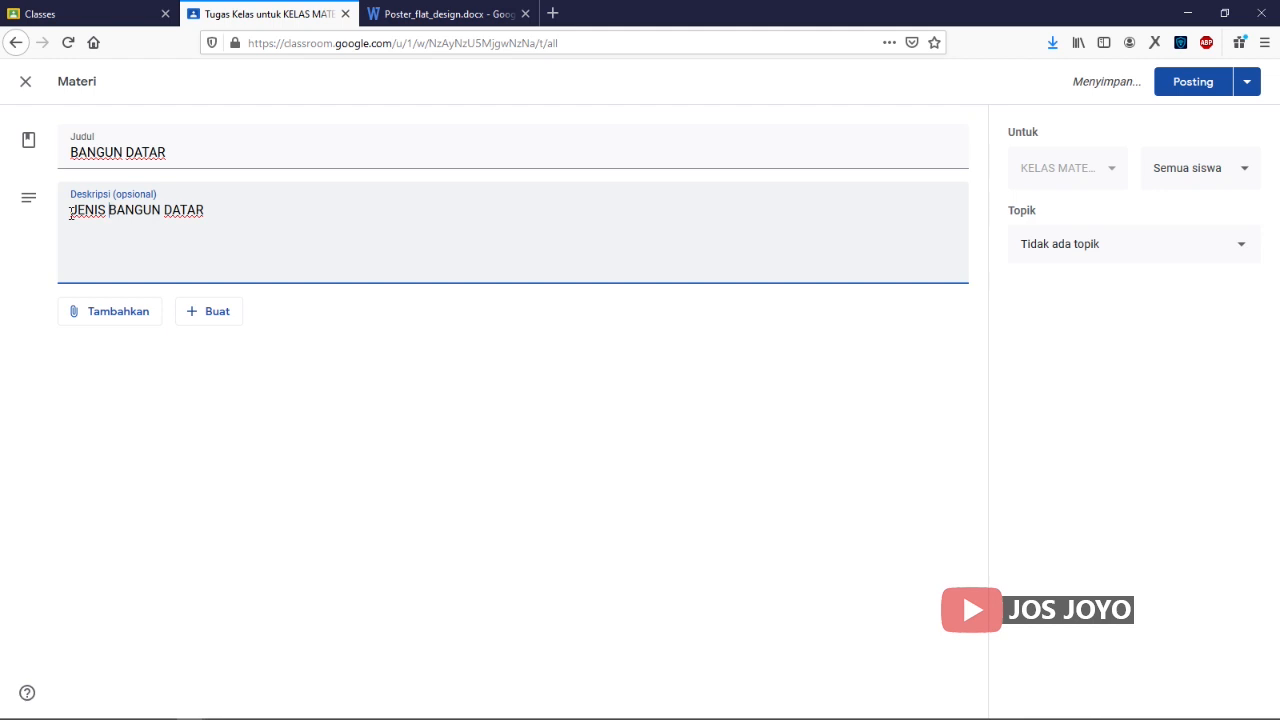
Step: Search YouTube for BANGUN DATAR, attach the video Pembelajaran Macam-Macam Bangun datar to the material, and post it to the class
{"action": "left_click", "coordinate": [74, 316]}
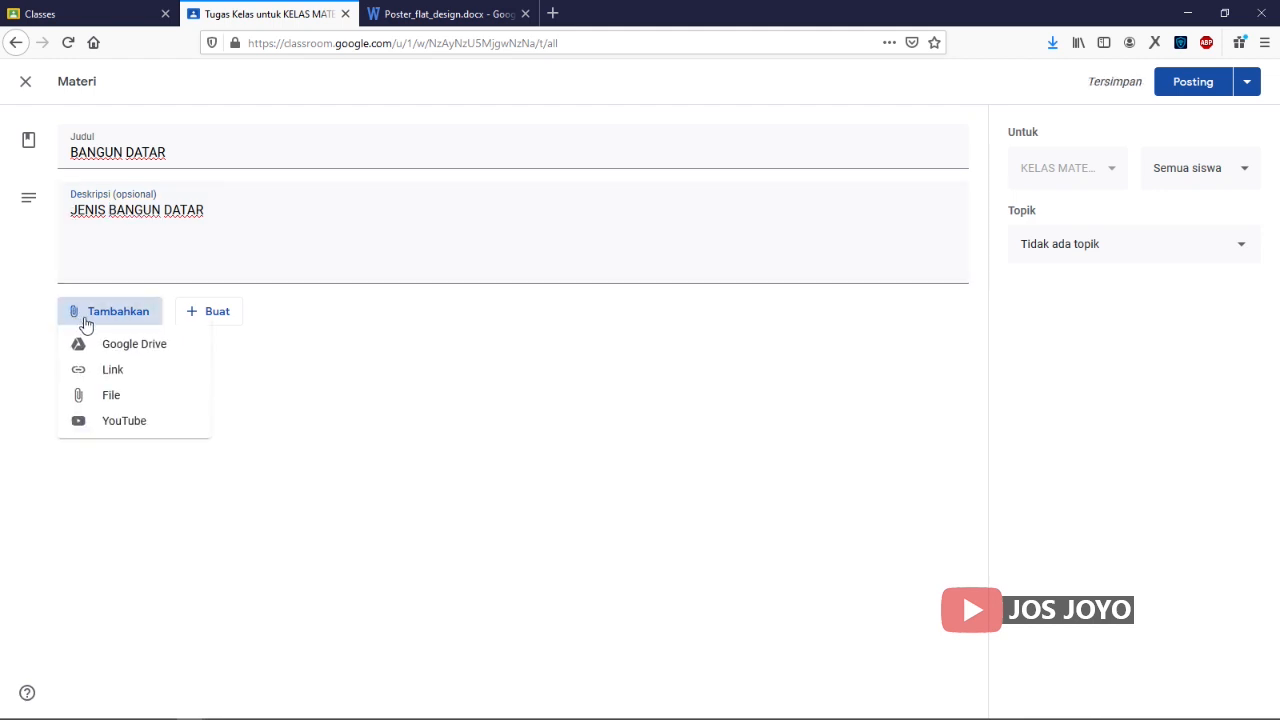
{"action": "left_click", "coordinate": [135, 404]}
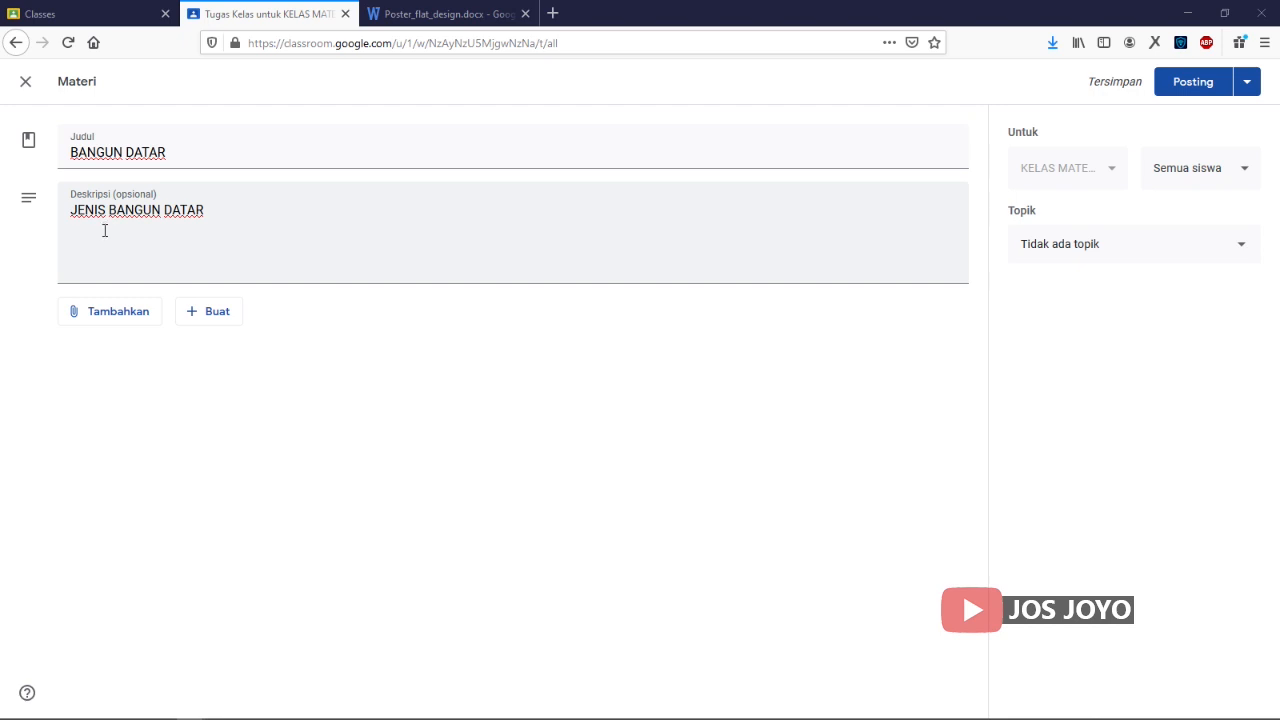
{"action": "left_click", "coordinate": [122, 322]}
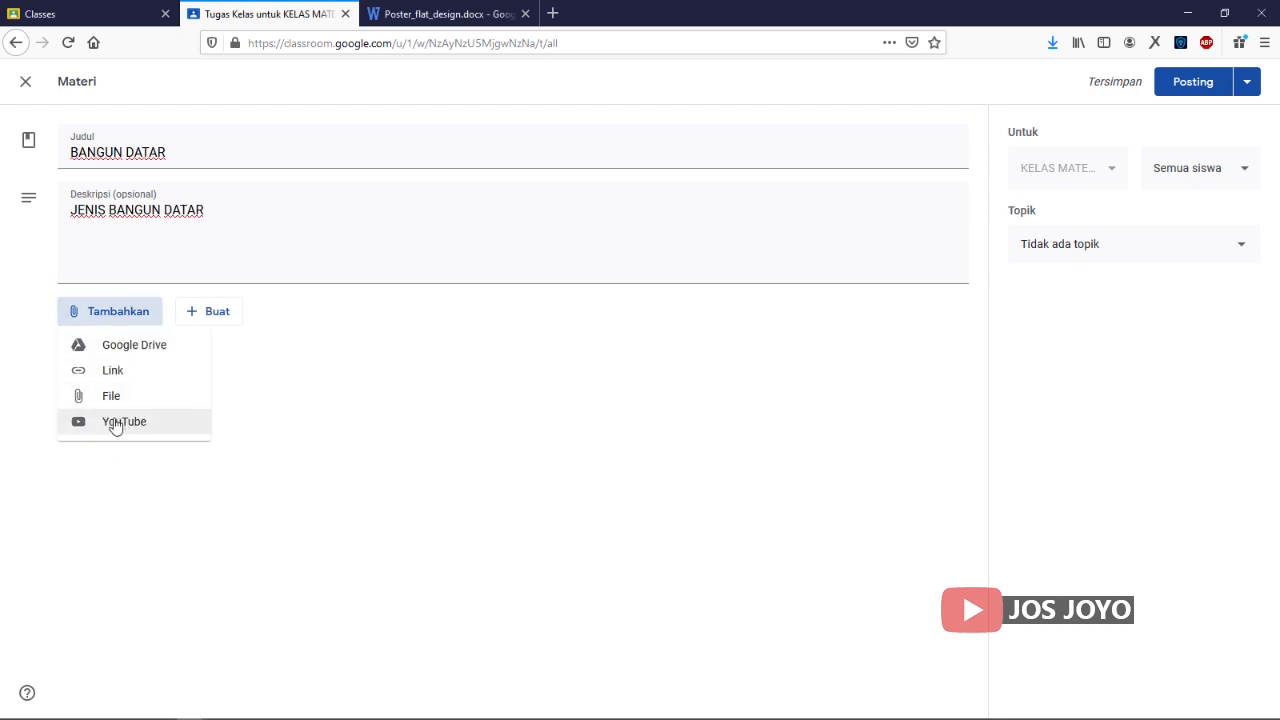
{"action": "left_click", "coordinate": [120, 424]}
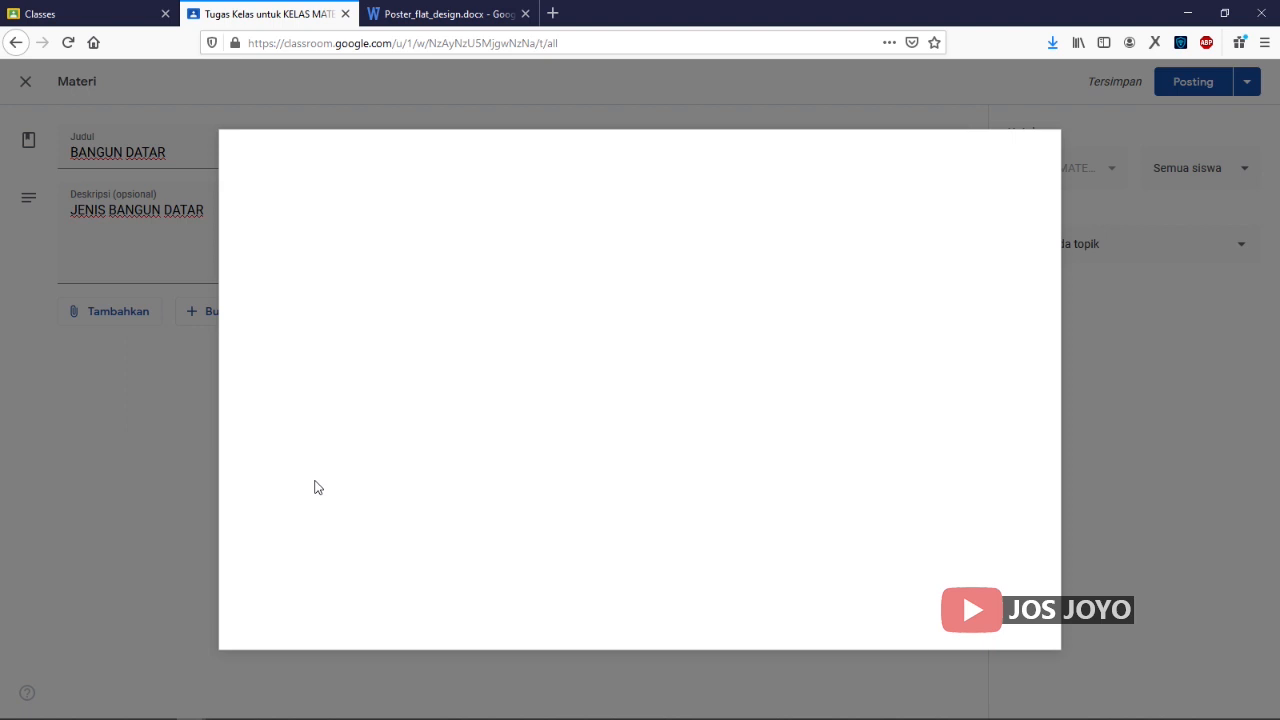
{"action": "left_click", "coordinate": [366, 245]}
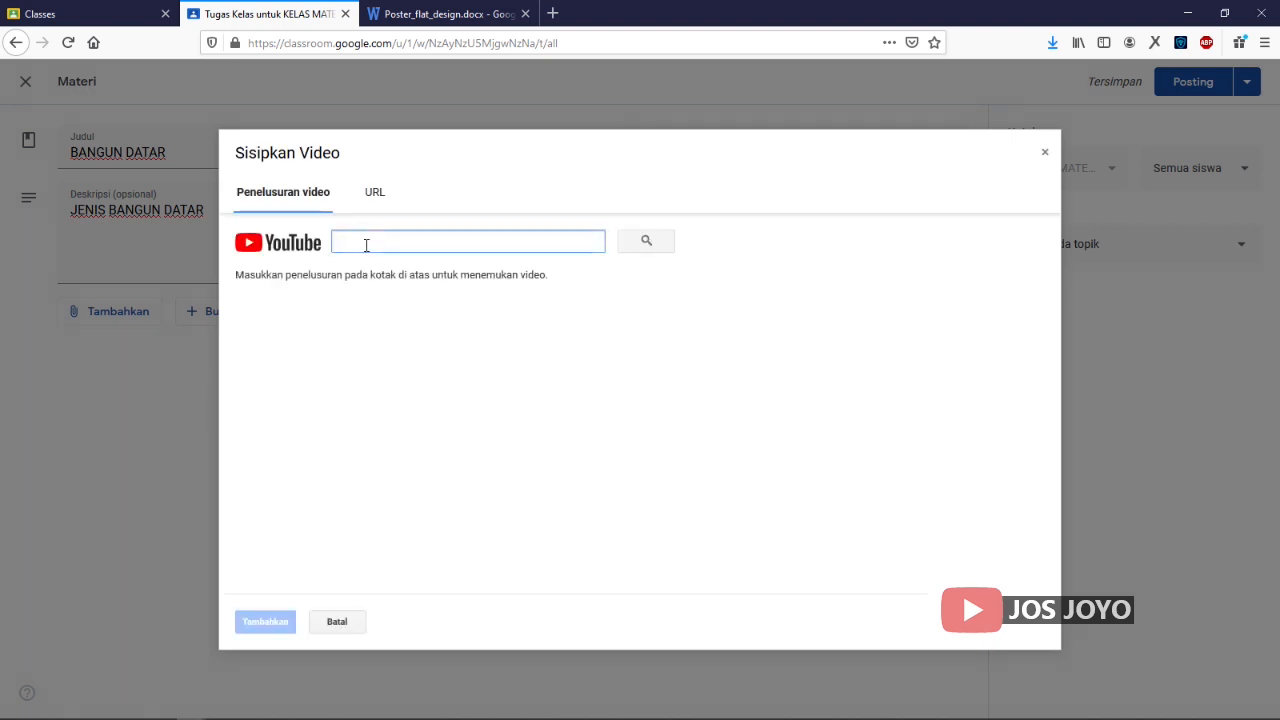
{"action": "type", "text": "BA"}
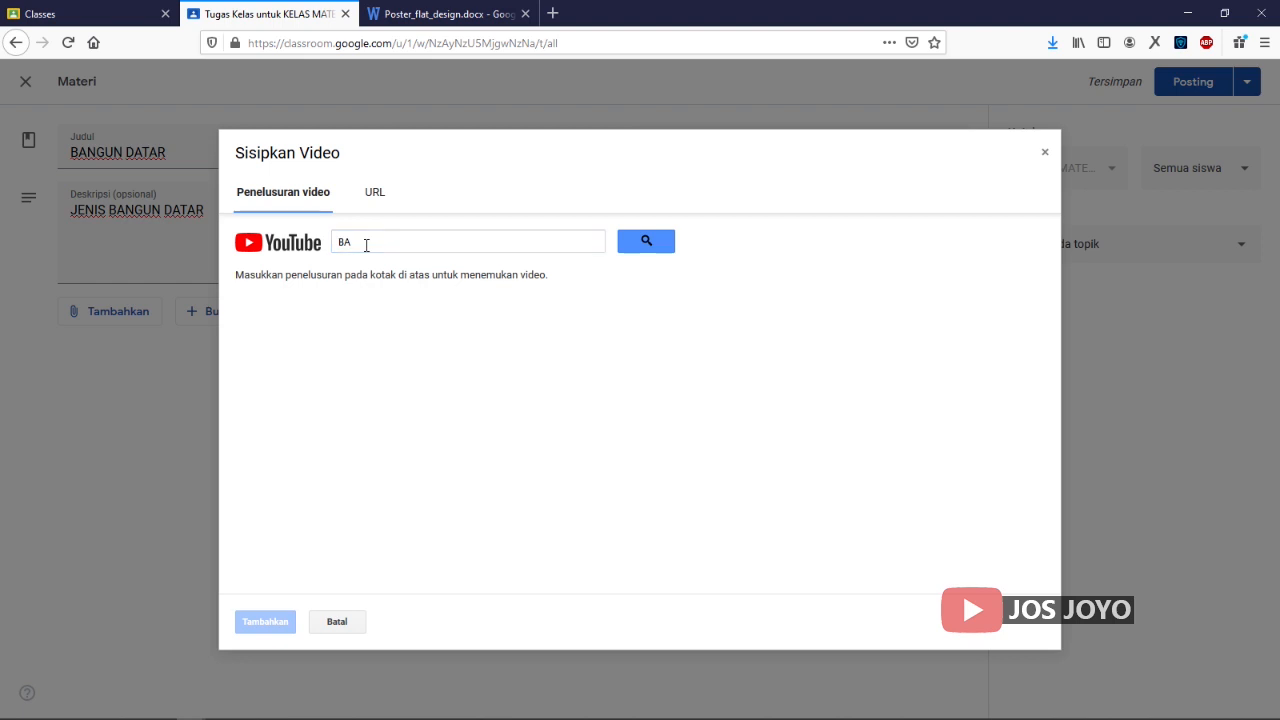
{"action": "type", "text": "NGUN DATAR"}
{"action": "key", "text": "Return"}
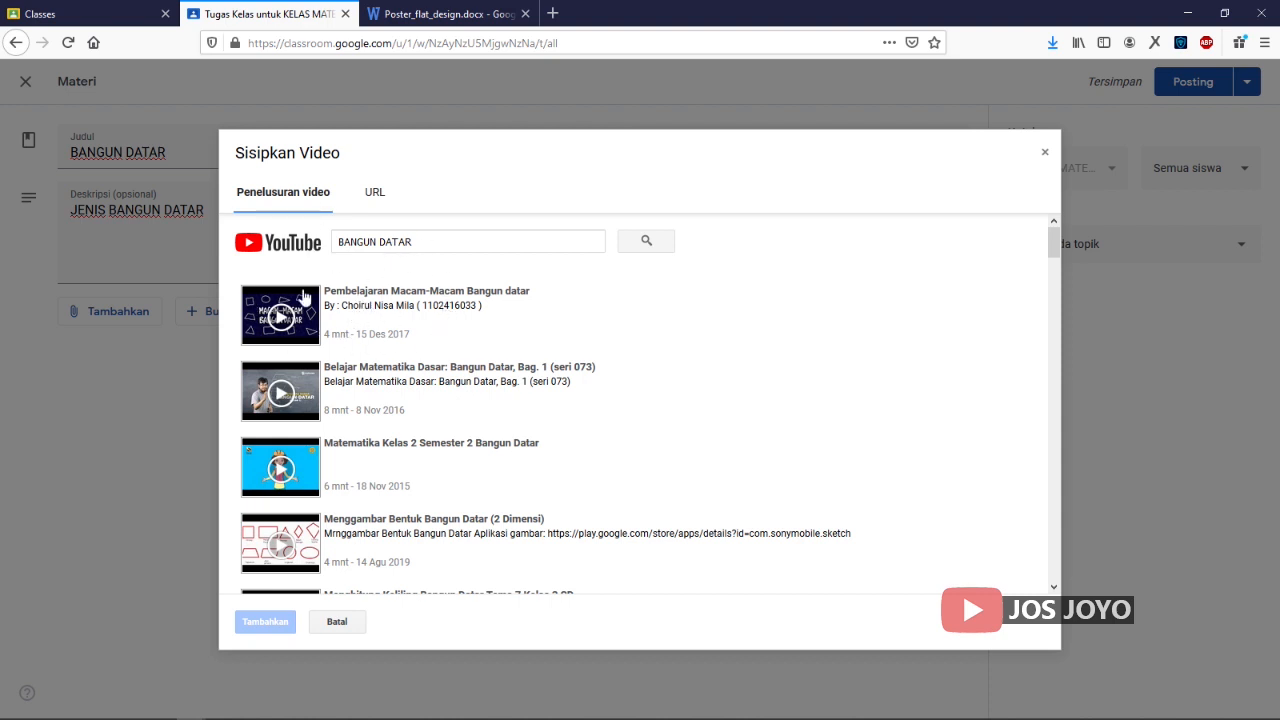
{"action": "left_click", "coordinate": [436, 300]}
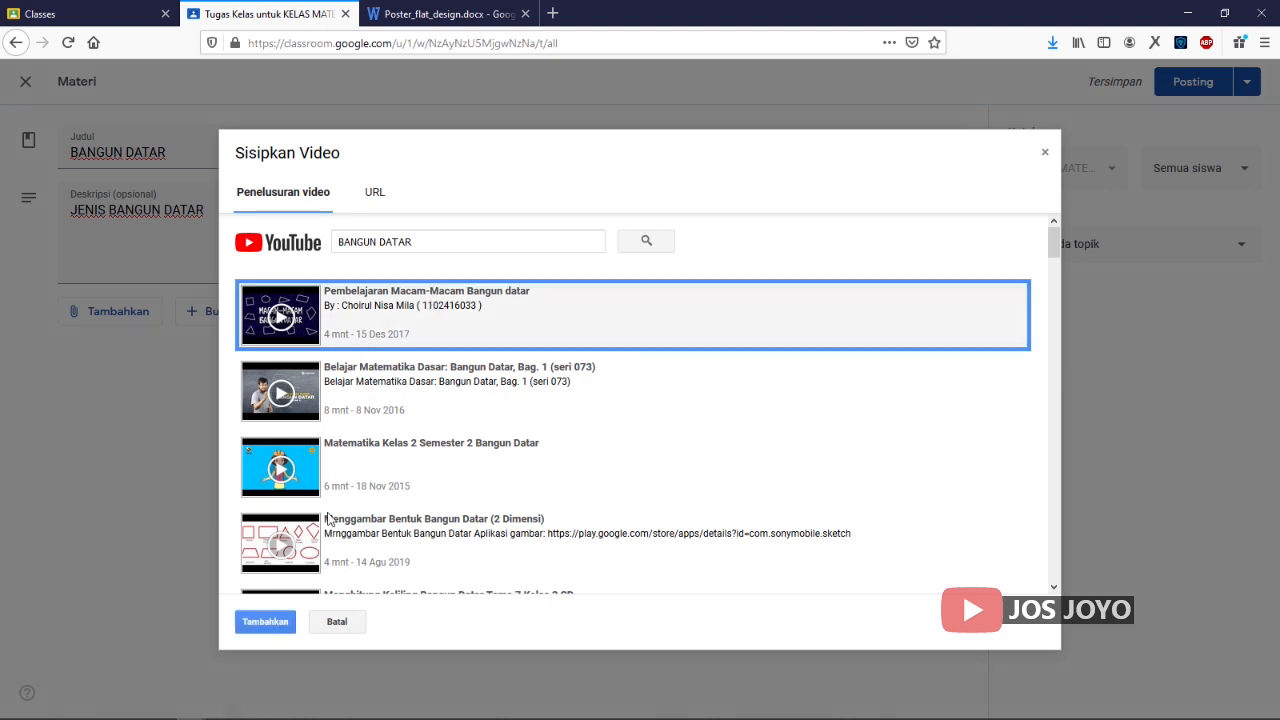
{"action": "left_click", "coordinate": [266, 624]}
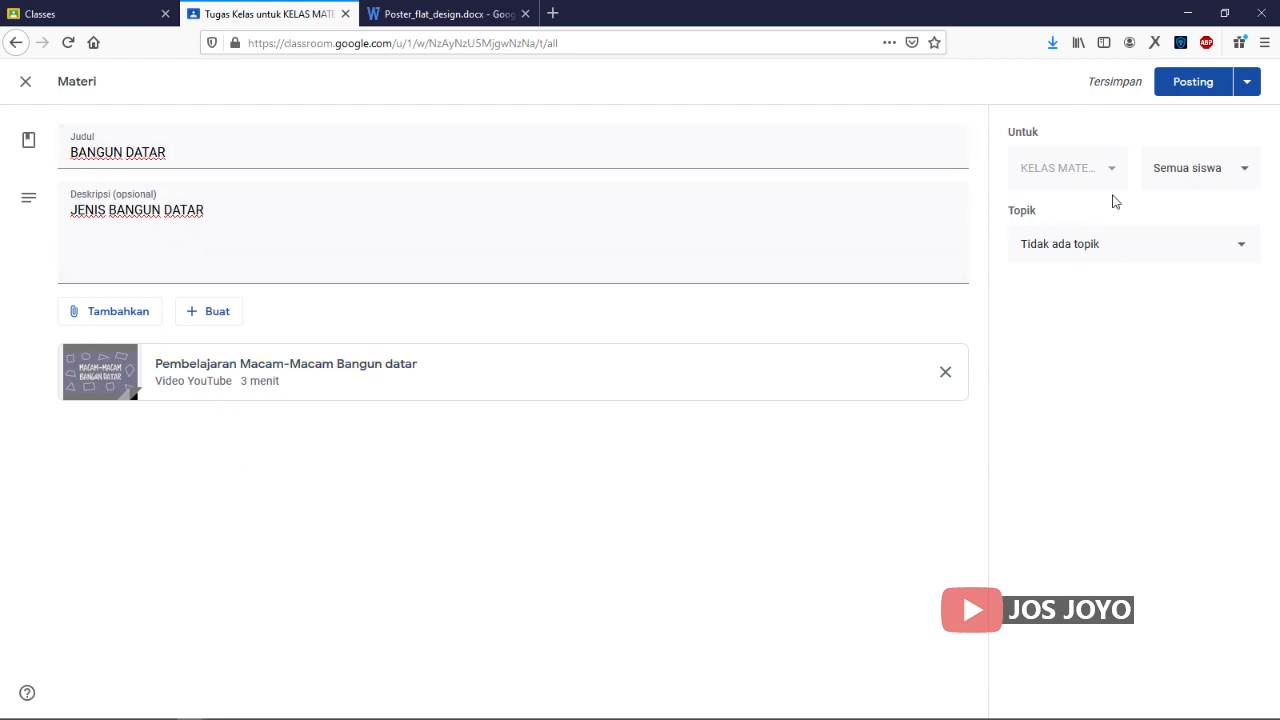
{"action": "left_click", "coordinate": [1199, 84]}
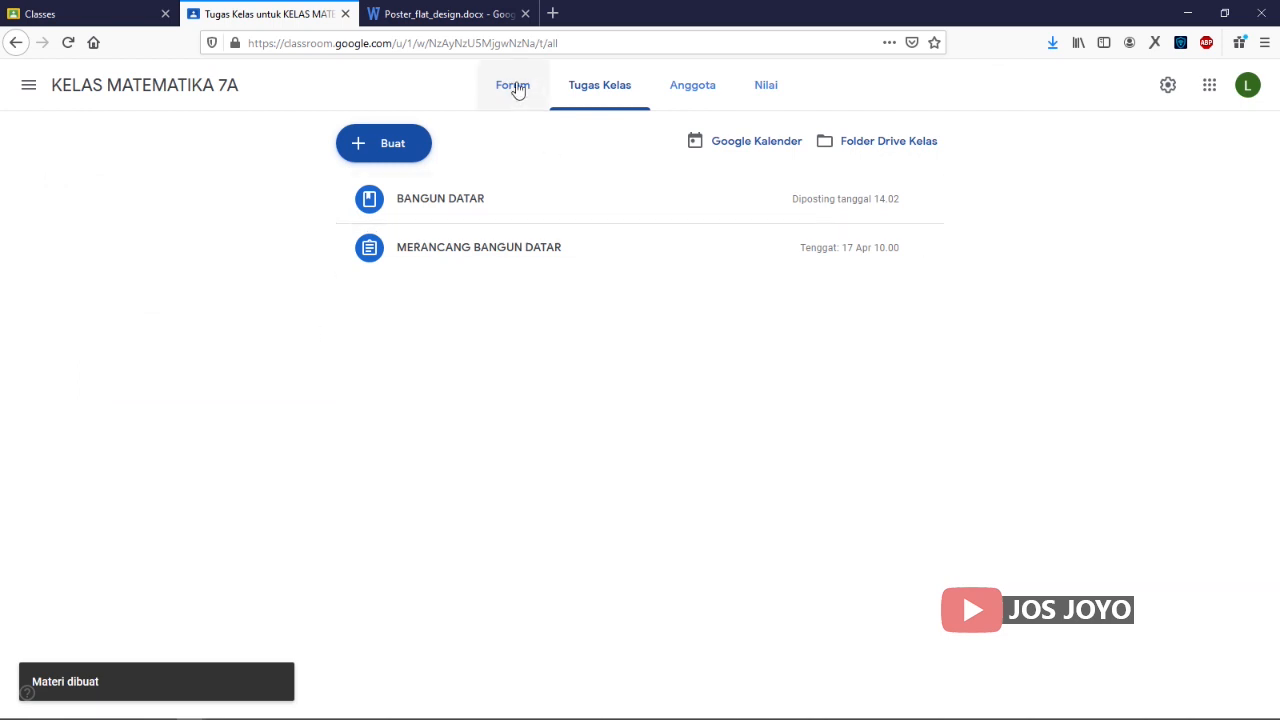
Step: Review the class forum, grades and members pages, dismissing the grading setup tip
{"action": "left_click", "coordinate": [518, 90]}
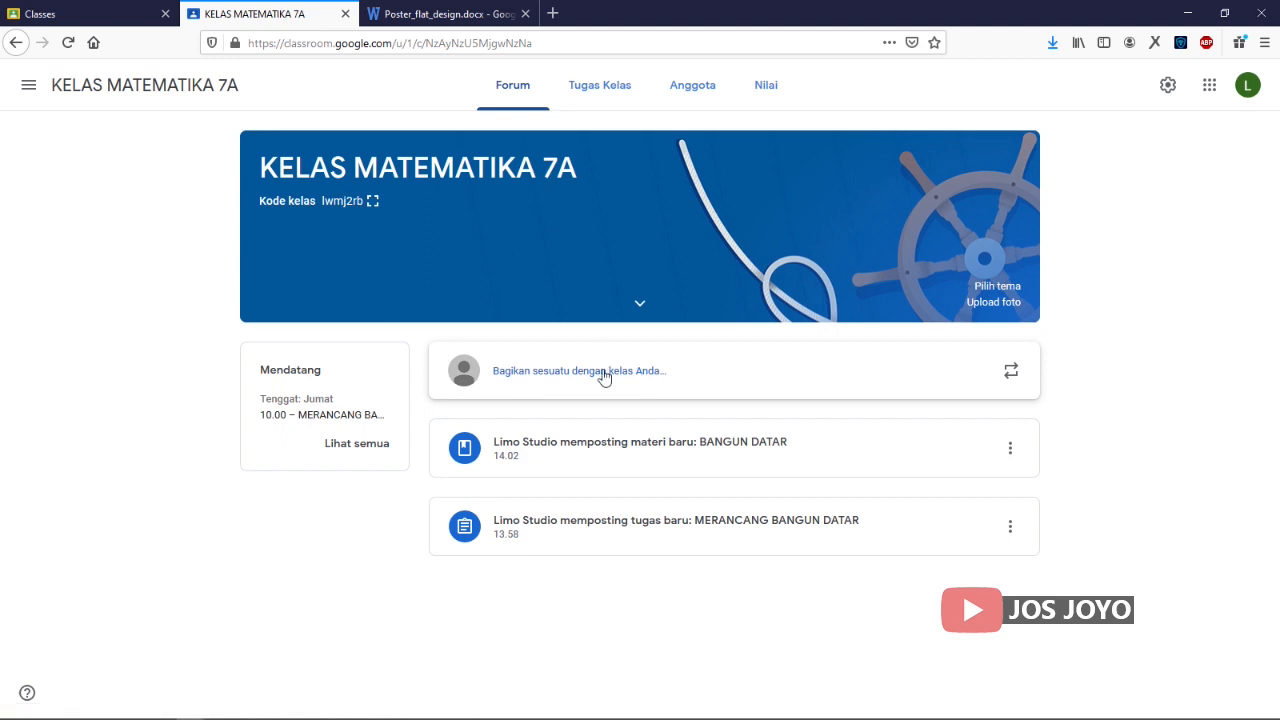
{"action": "left_click", "coordinate": [764, 91]}
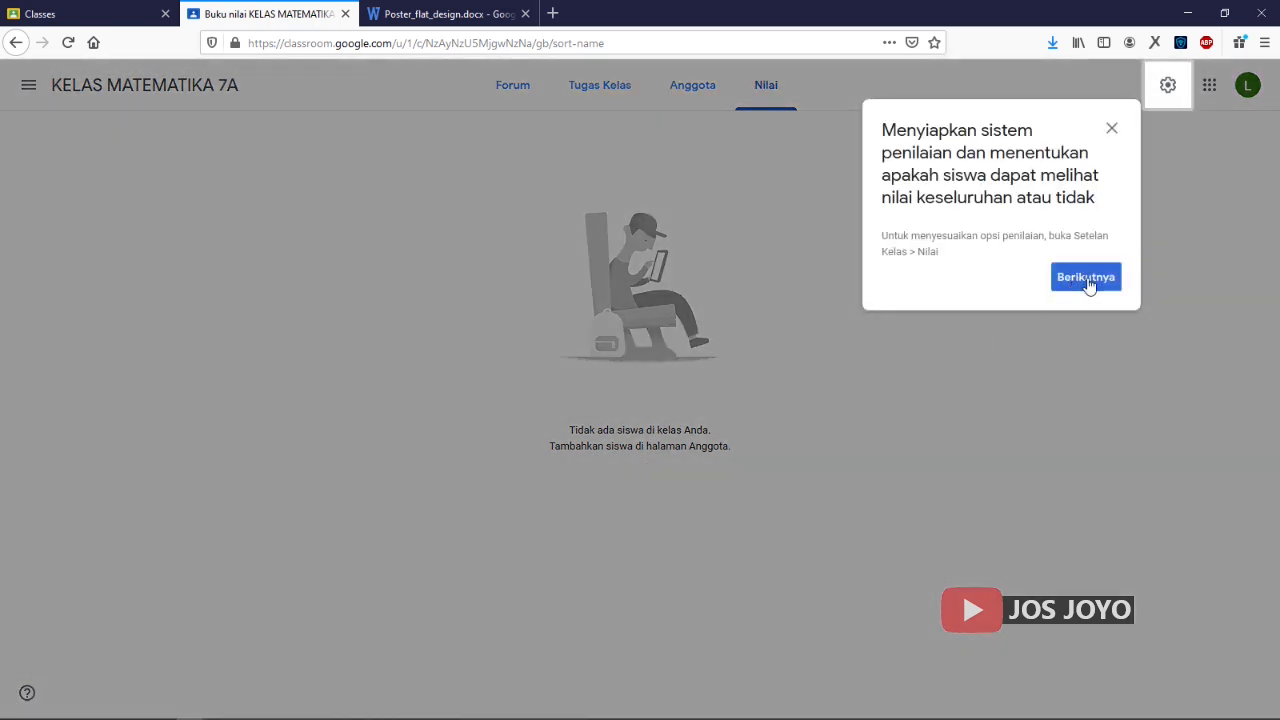
{"action": "left_click", "coordinate": [1111, 129]}
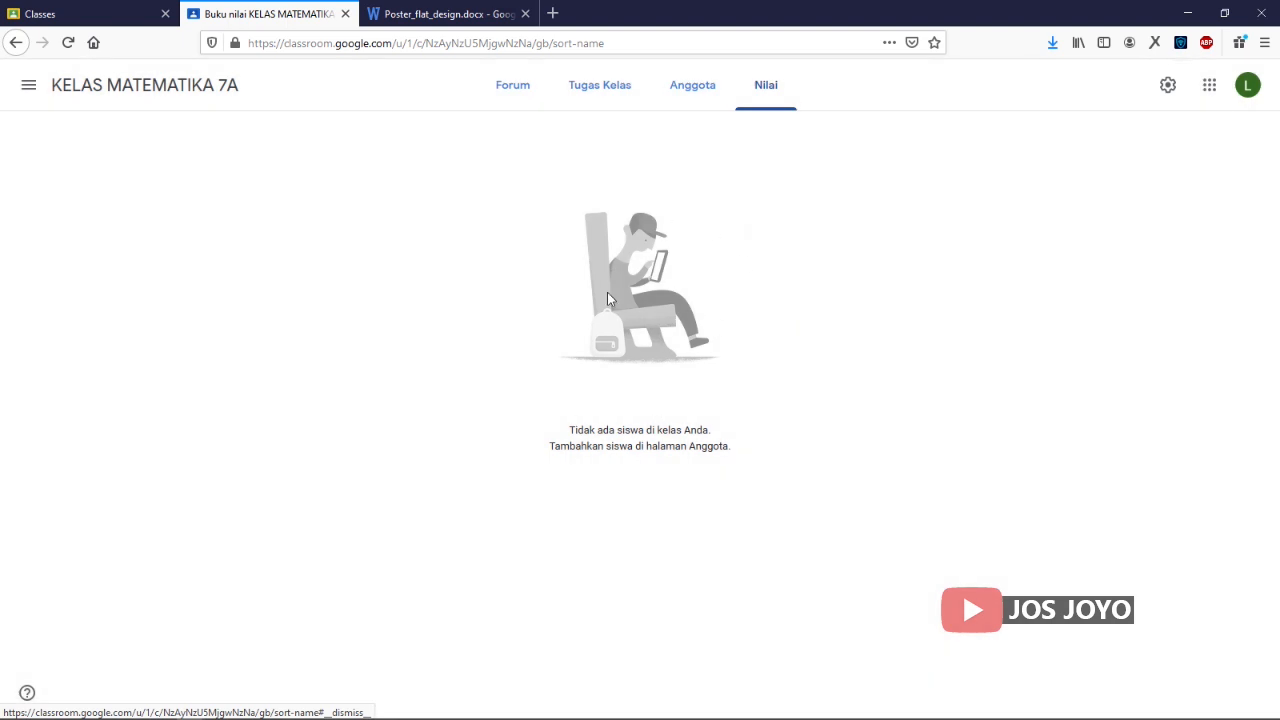
{"action": "left_click", "coordinate": [688, 90]}
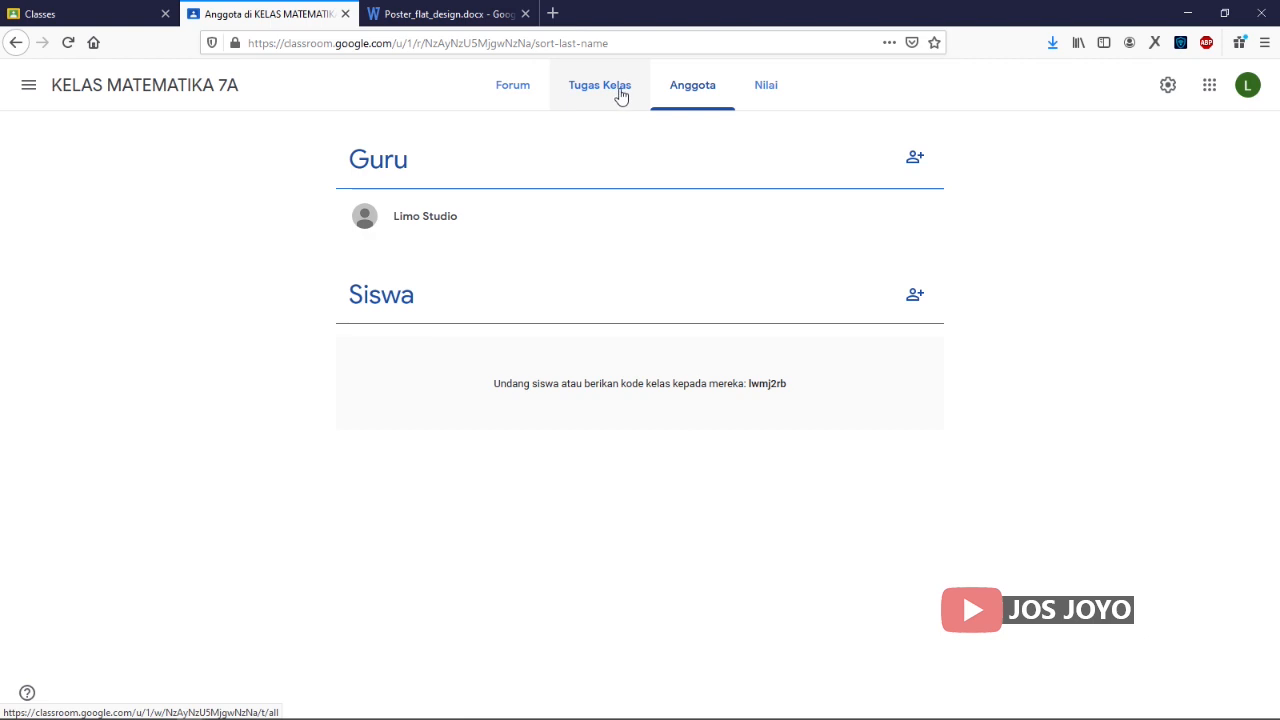
Step: Return to the class forum, enlarge the class join code, and copy it
{"action": "left_click", "coordinate": [513, 97]}
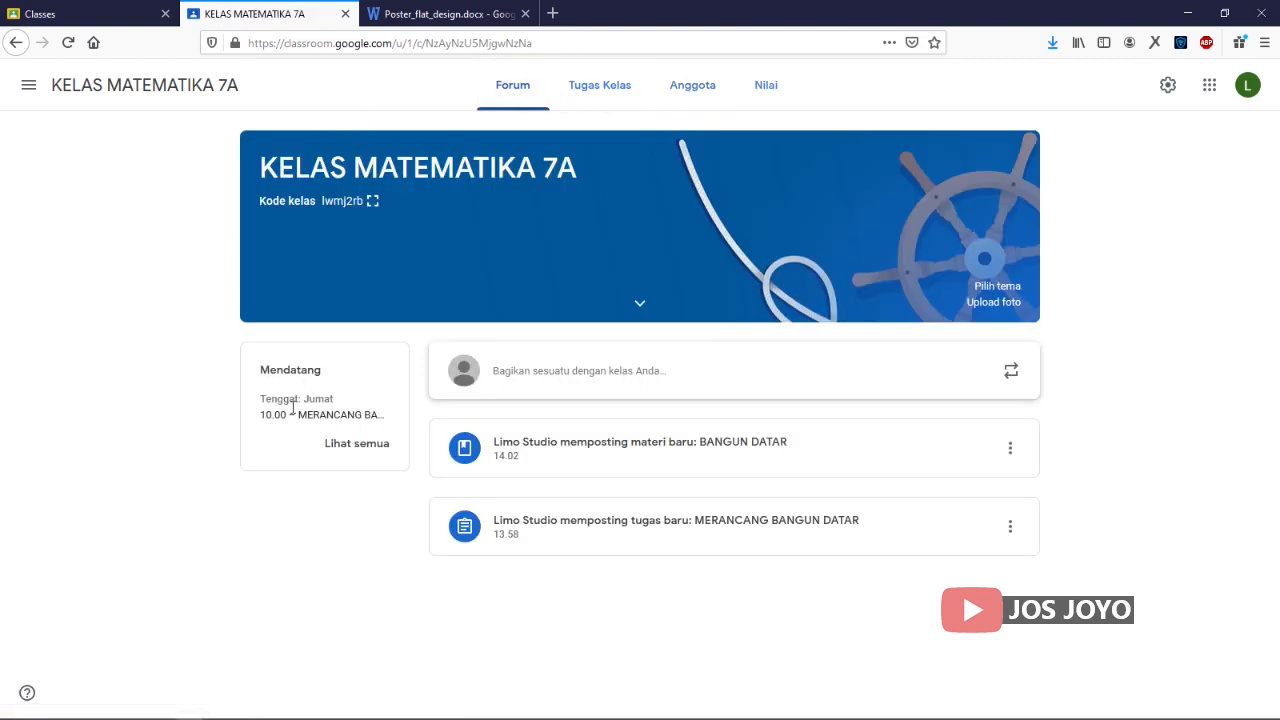
{"action": "left_click", "coordinate": [373, 201]}
{"action": "left_click_drag", "start_coordinate": [460, 383], "coordinate": [836, 384]}
{"action": "right_click", "coordinate": [757, 383]}
{"action": "left_click", "coordinate": [791, 393]}
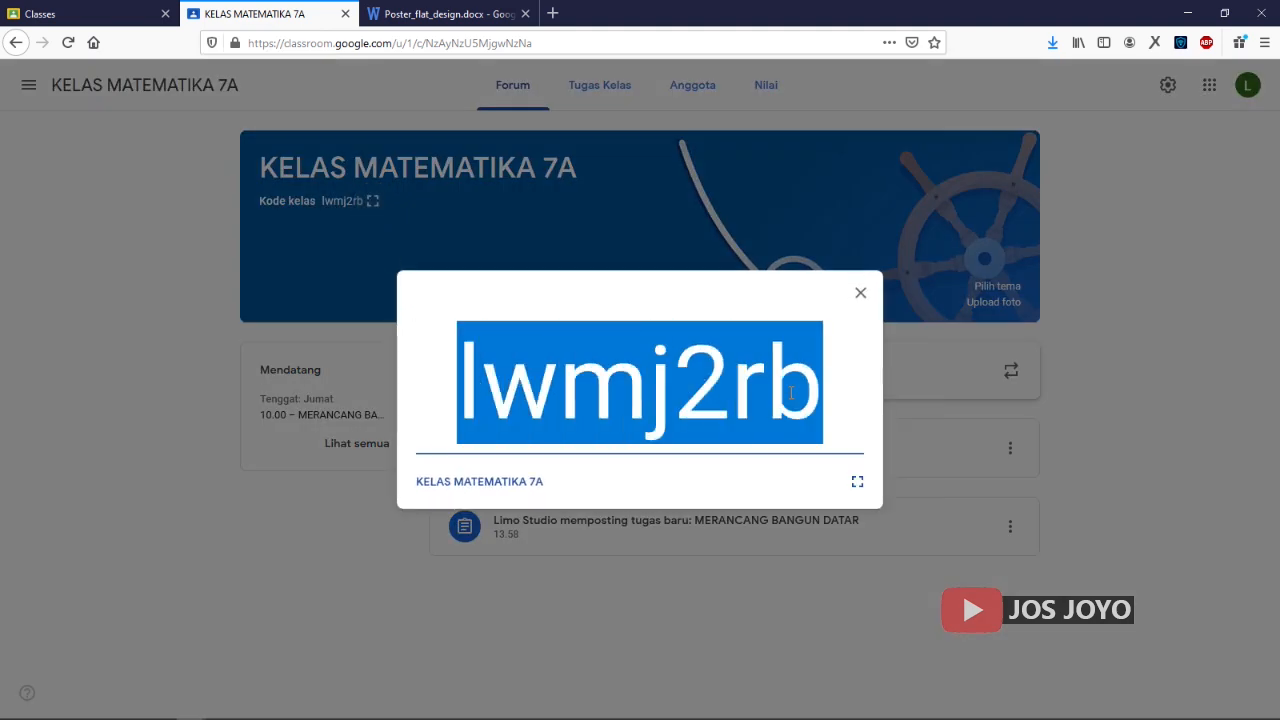
Step: Switch to the student account's Classroom page and join the class by pasting the copied class code
{"action": "left_click", "coordinate": [66, 8]}
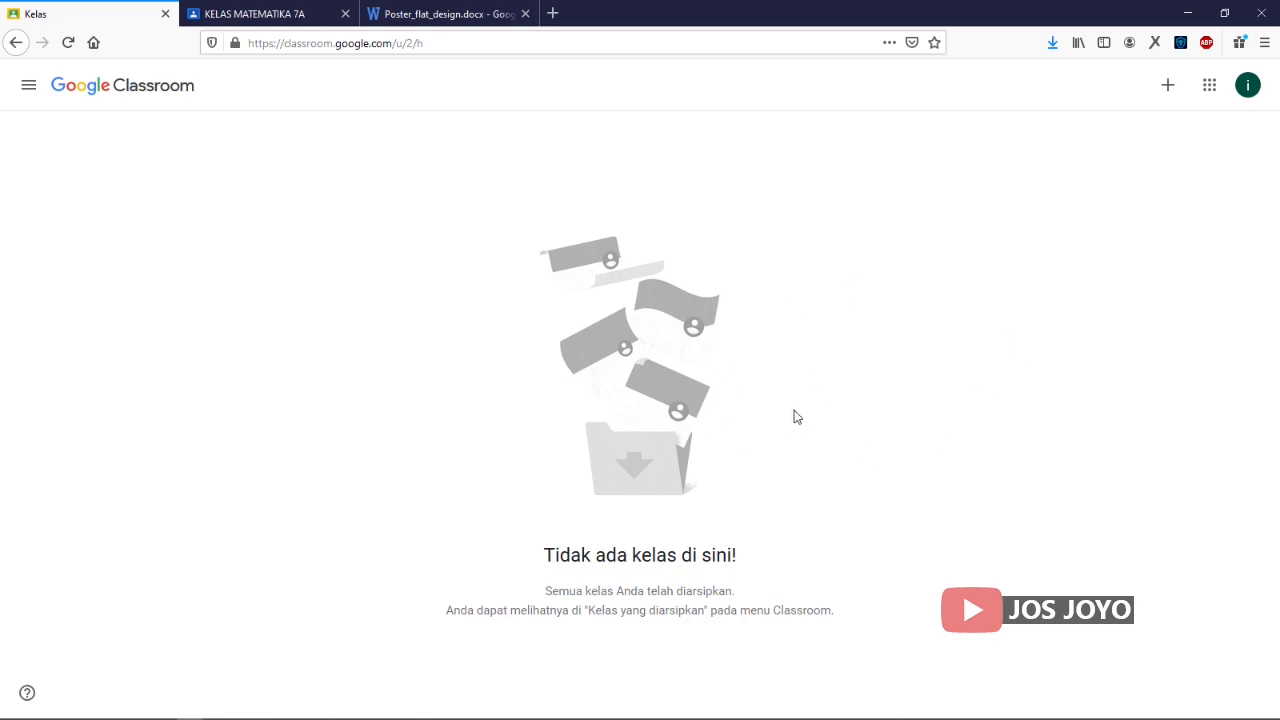
{"action": "left_click", "coordinate": [1168, 88]}
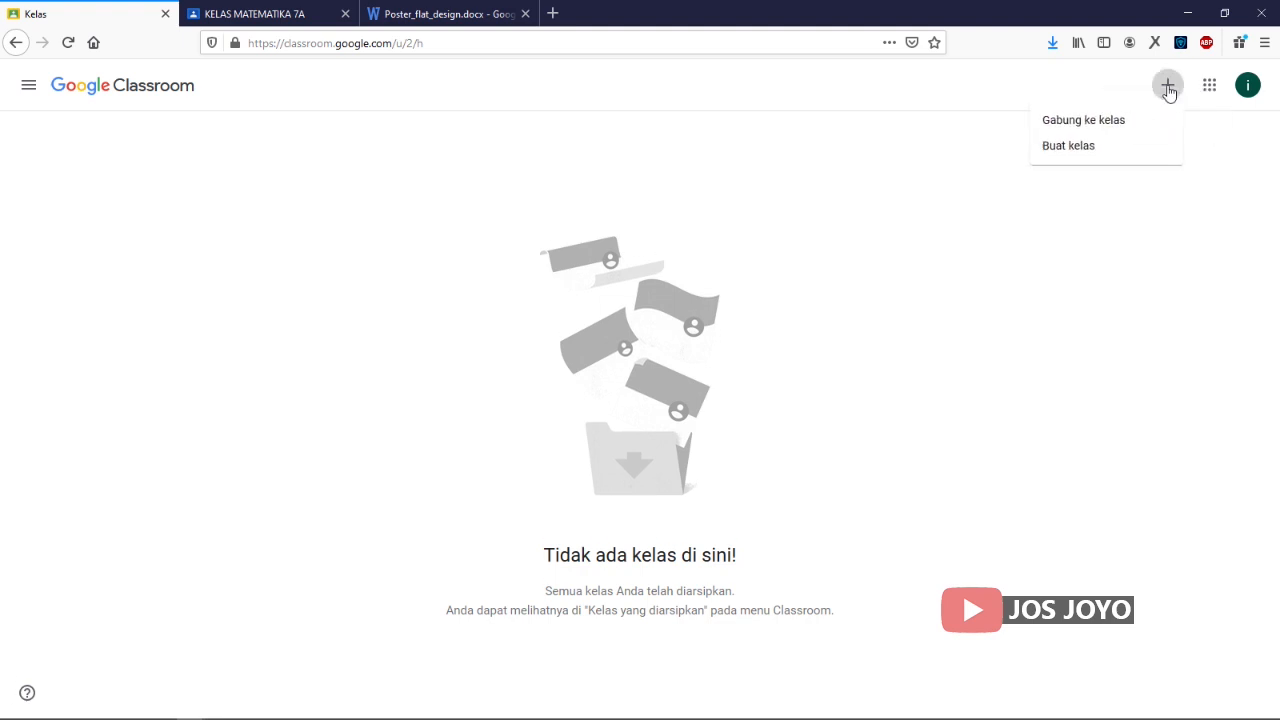
{"action": "left_click", "coordinate": [1110, 120]}
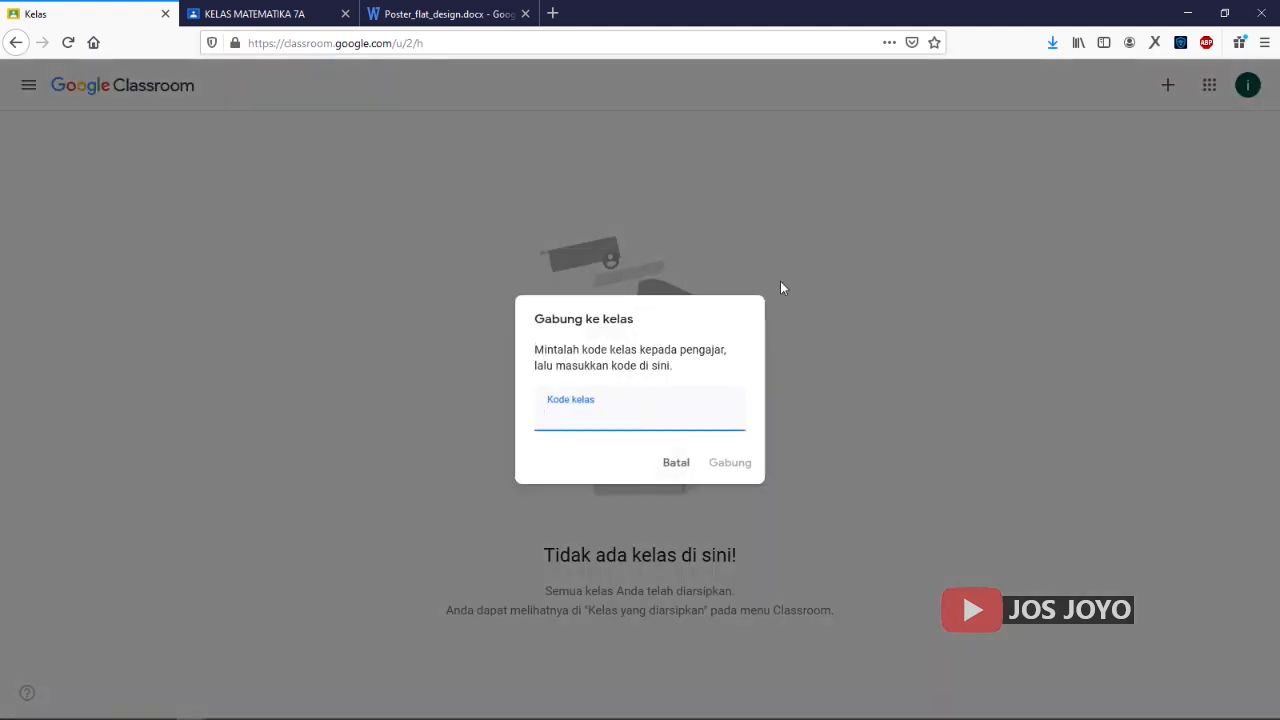
{"action": "right_click", "coordinate": [561, 416]}
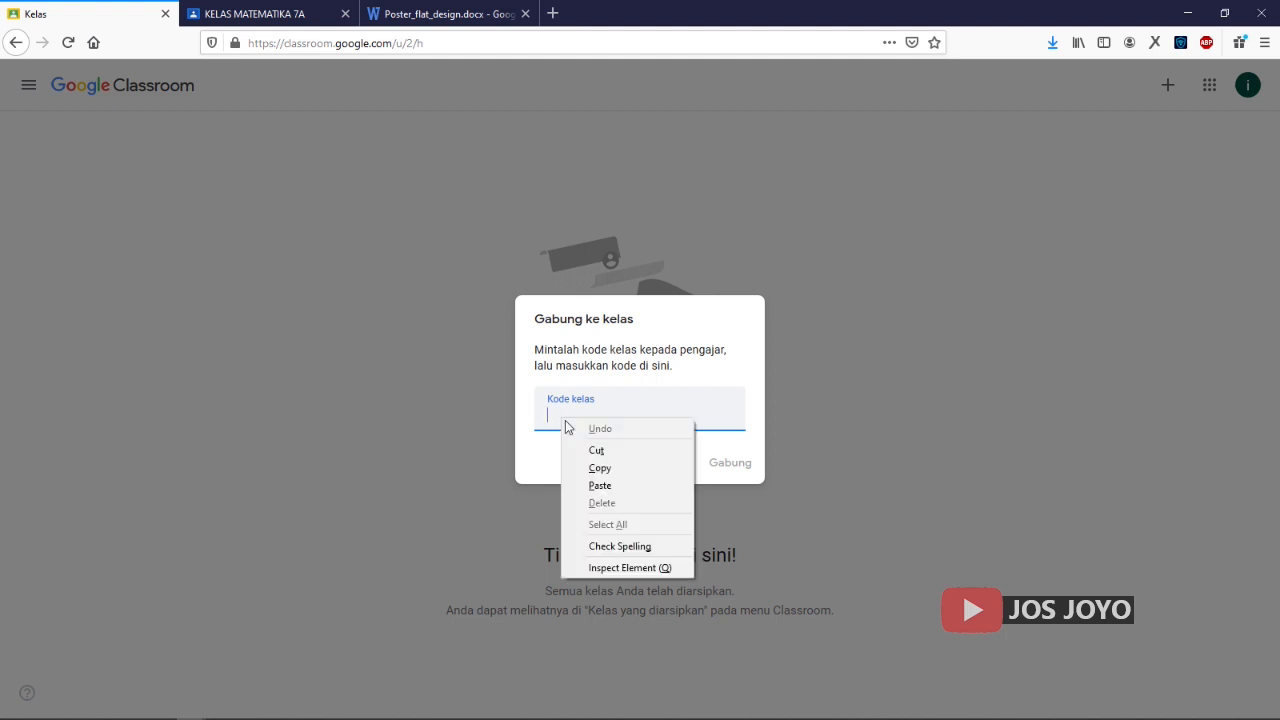
{"action": "left_click", "coordinate": [600, 486]}
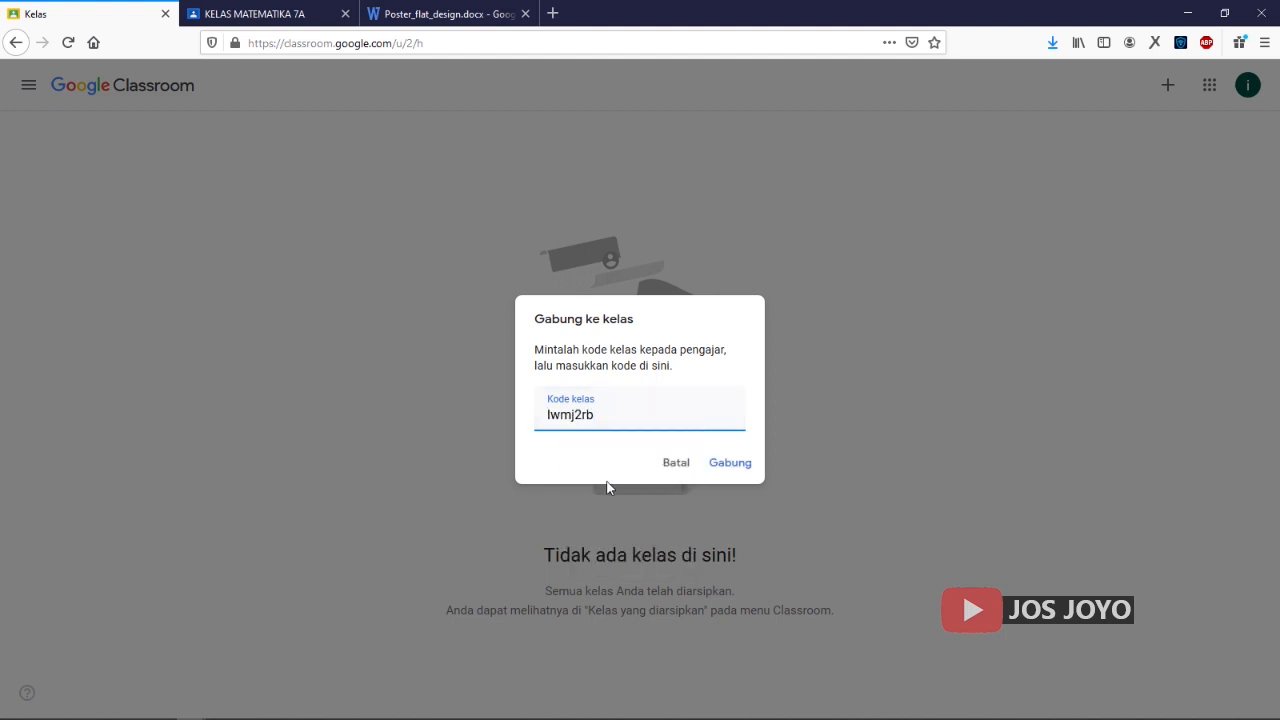
{"action": "left_click", "coordinate": [729, 465]}
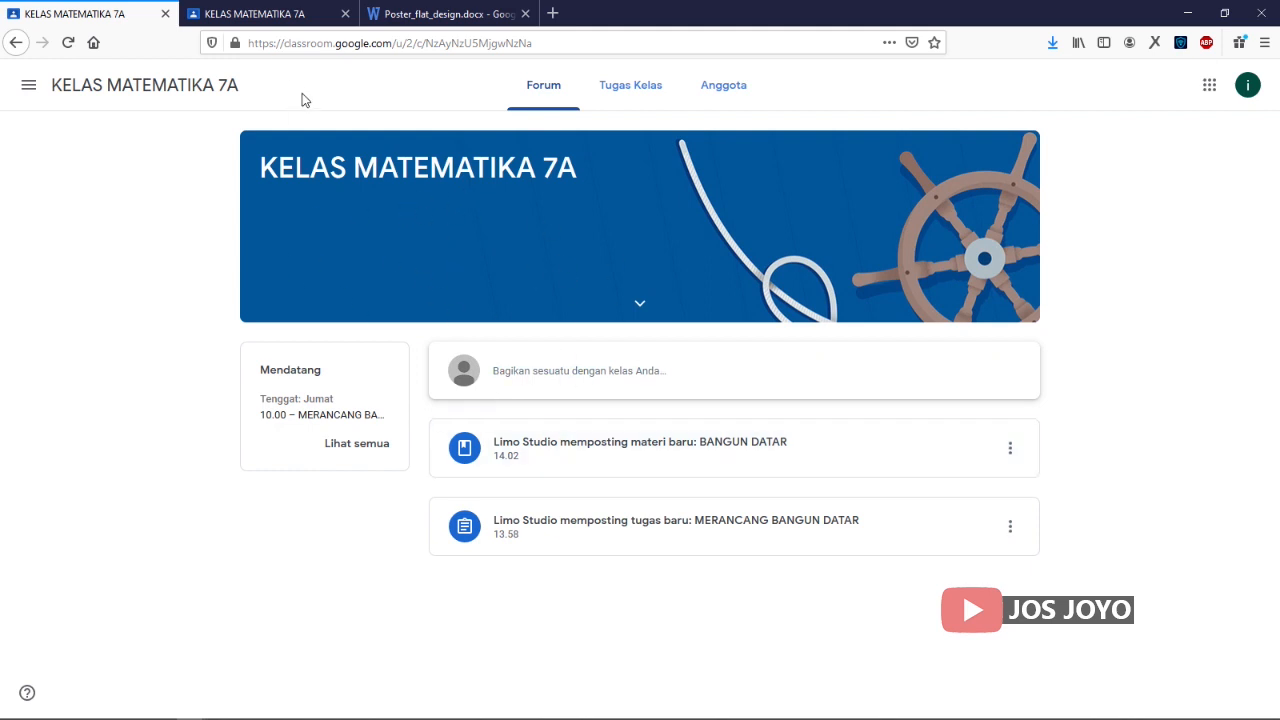
Step: Close the Poster_flat_design.docx document and check the student list on the members page of the teacher's class
{"action": "left_click", "coordinate": [525, 13]}
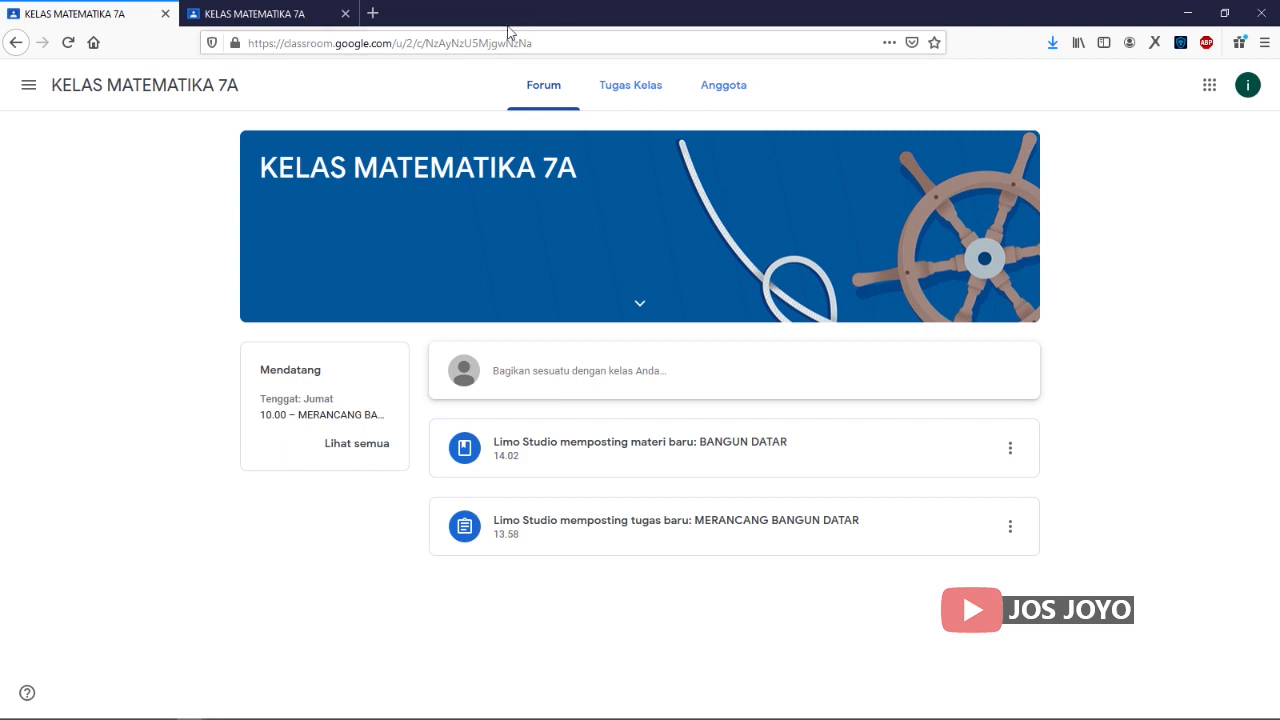
{"action": "left_click", "coordinate": [252, 16]}
{"action": "left_click", "coordinate": [860, 293]}
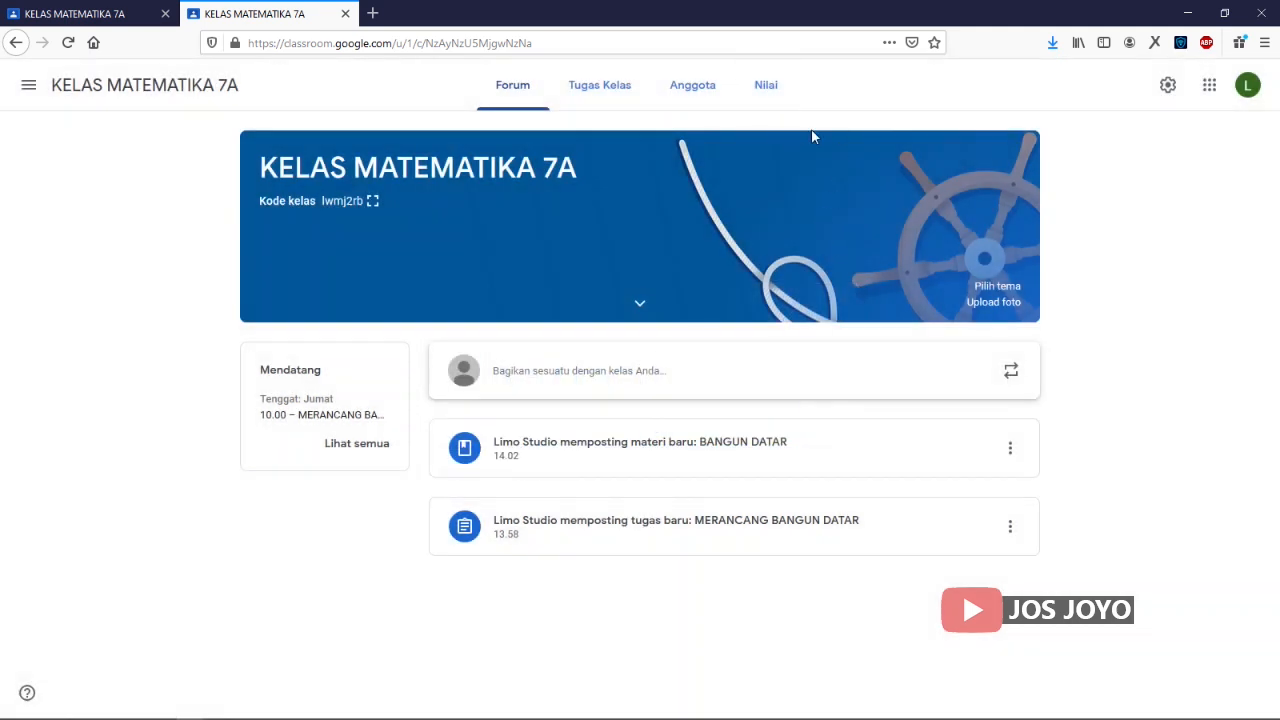
{"action": "left_click", "coordinate": [696, 88]}
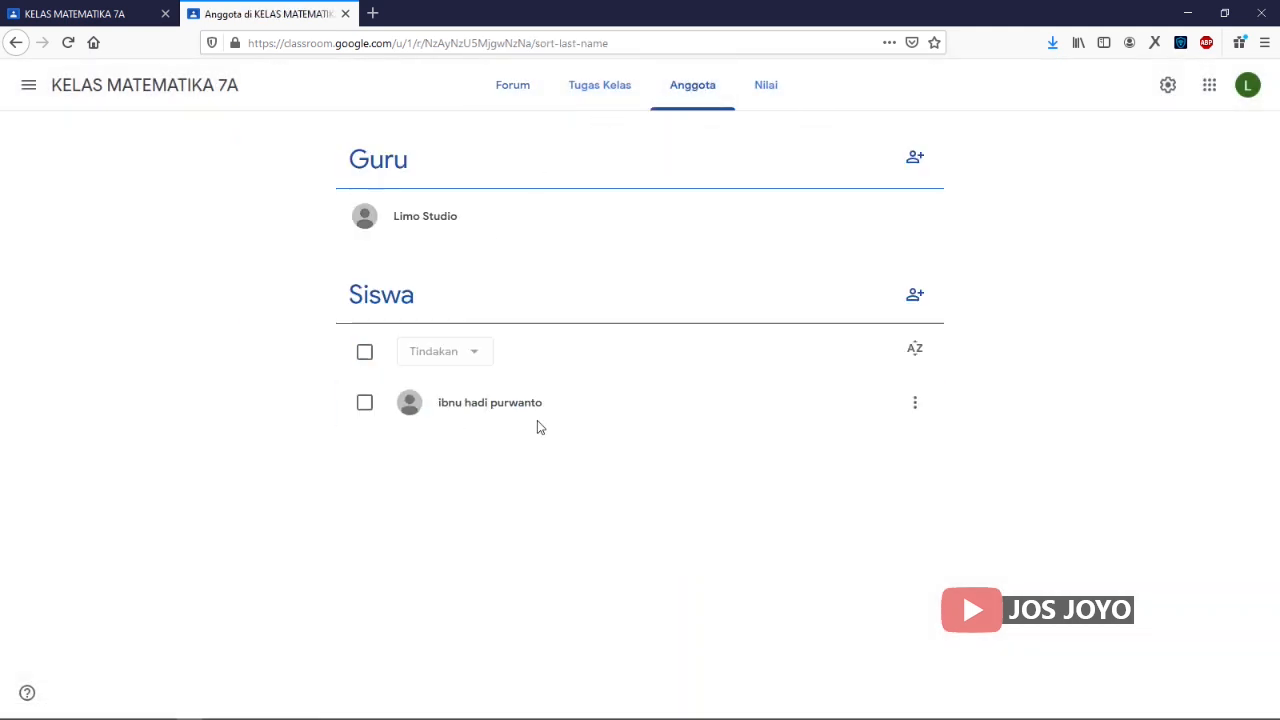
Step: Switch to the student account's class, open the MERANCANG BANGUN DATAR assignment, and dismiss the tip about adding files
{"action": "left_click", "coordinate": [70, 13]}
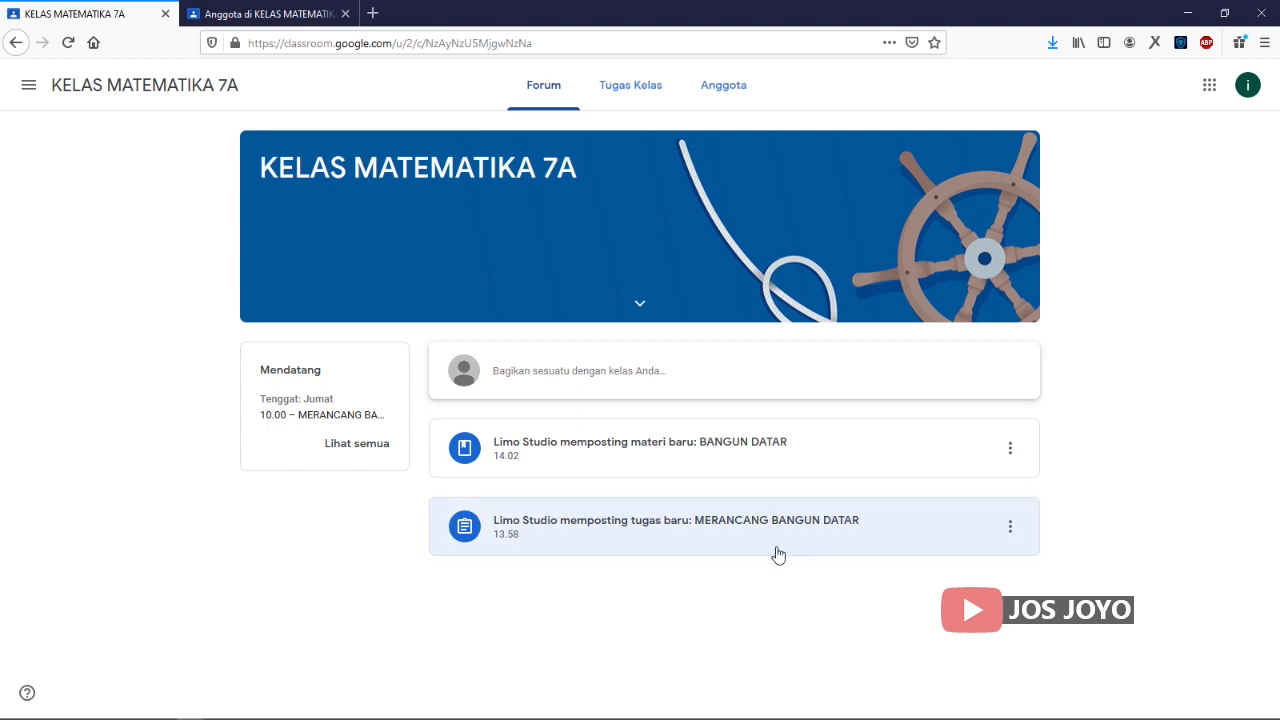
{"action": "left_click", "coordinate": [621, 536]}
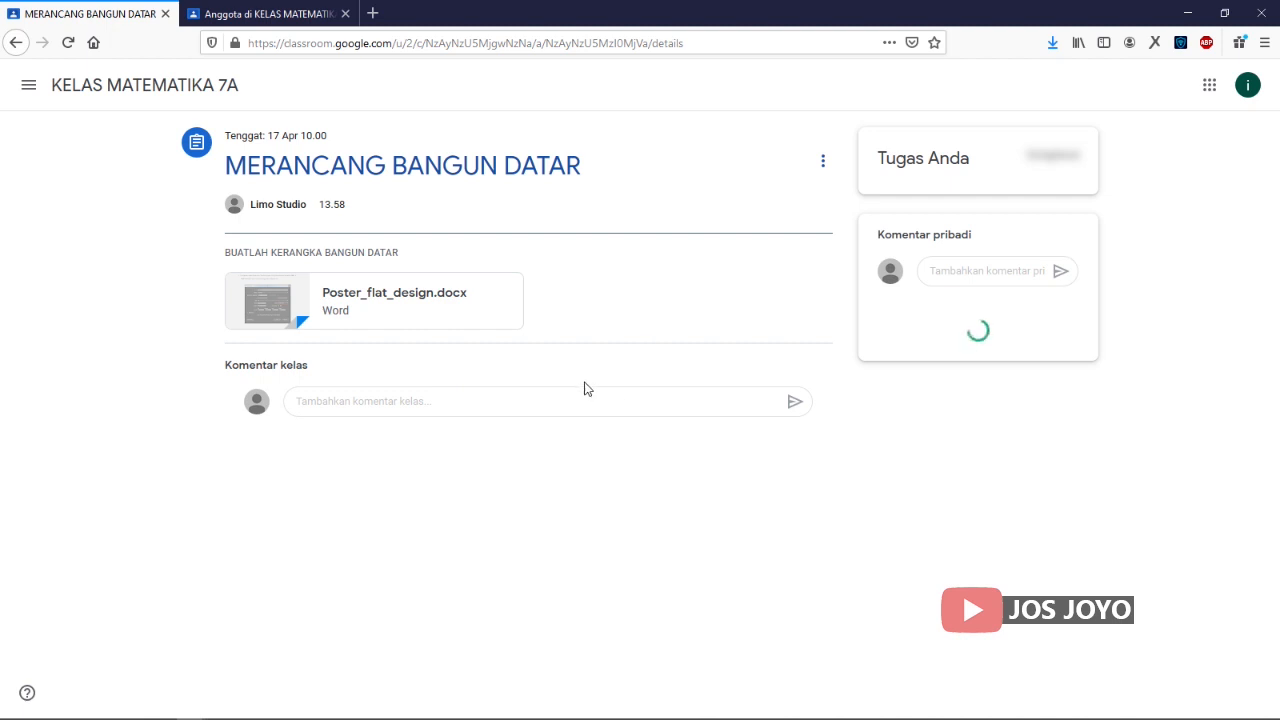
{"action": "left_click", "coordinate": [563, 402]}
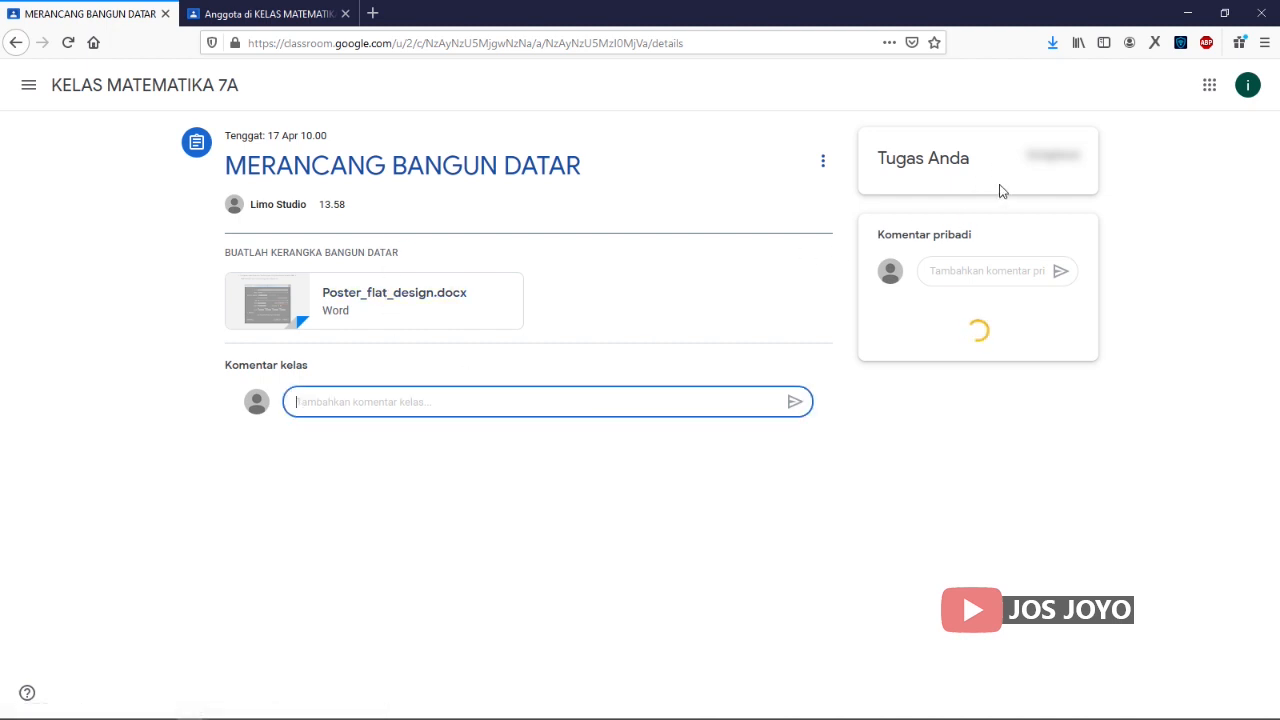
{"action": "left_click", "coordinate": [1034, 161]}
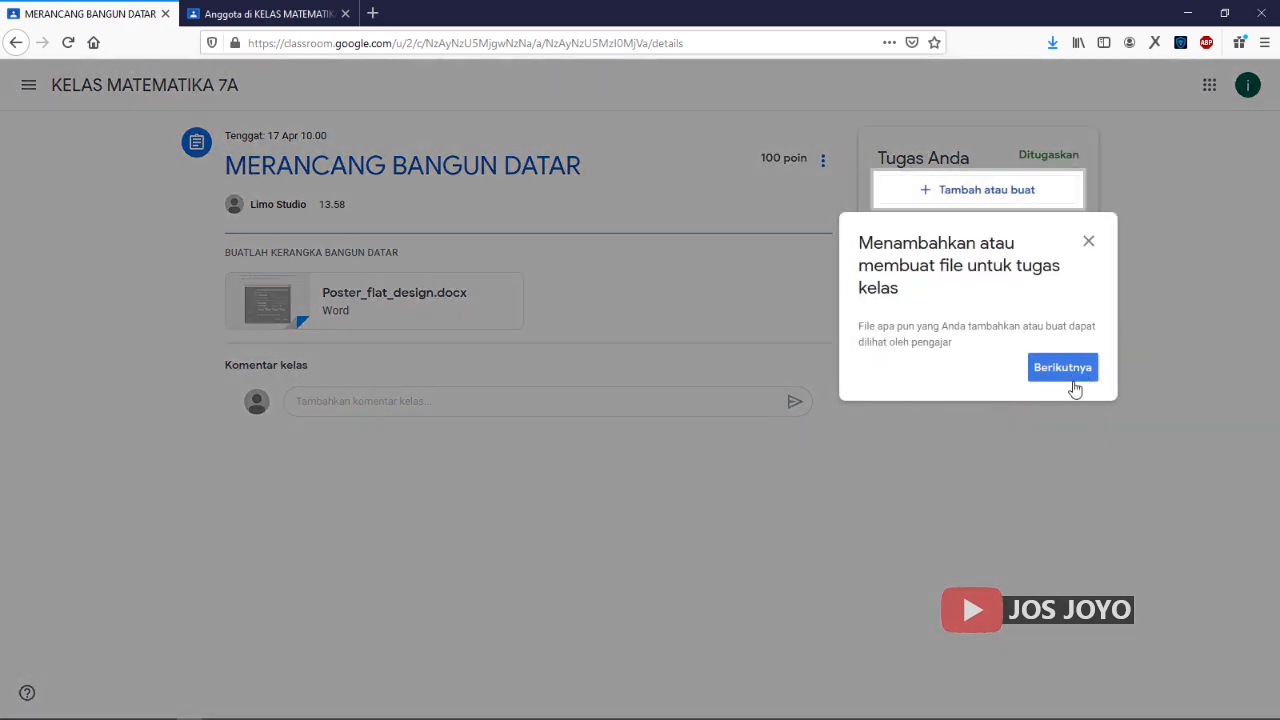
{"action": "left_click", "coordinate": [1066, 370]}
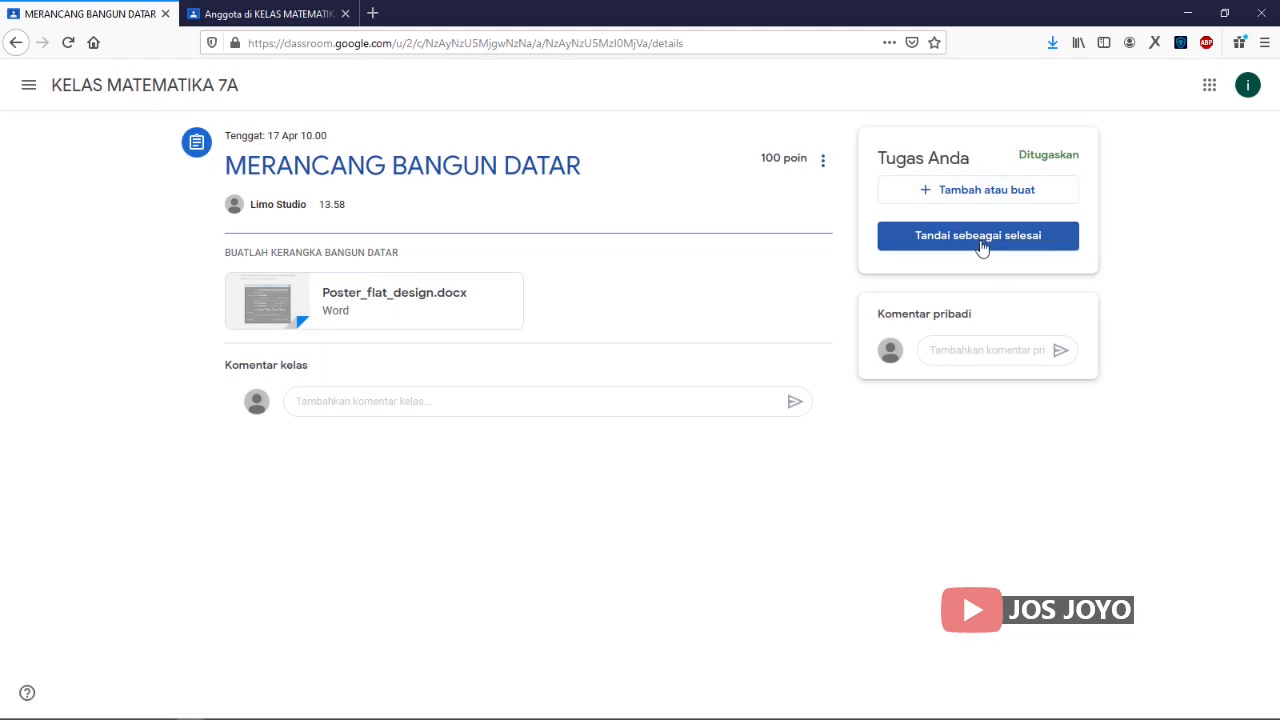
Step: Upload poster-01.jpg from the computer as the student's work for the assignment and turn it in
{"action": "left_click", "coordinate": [963, 193]}
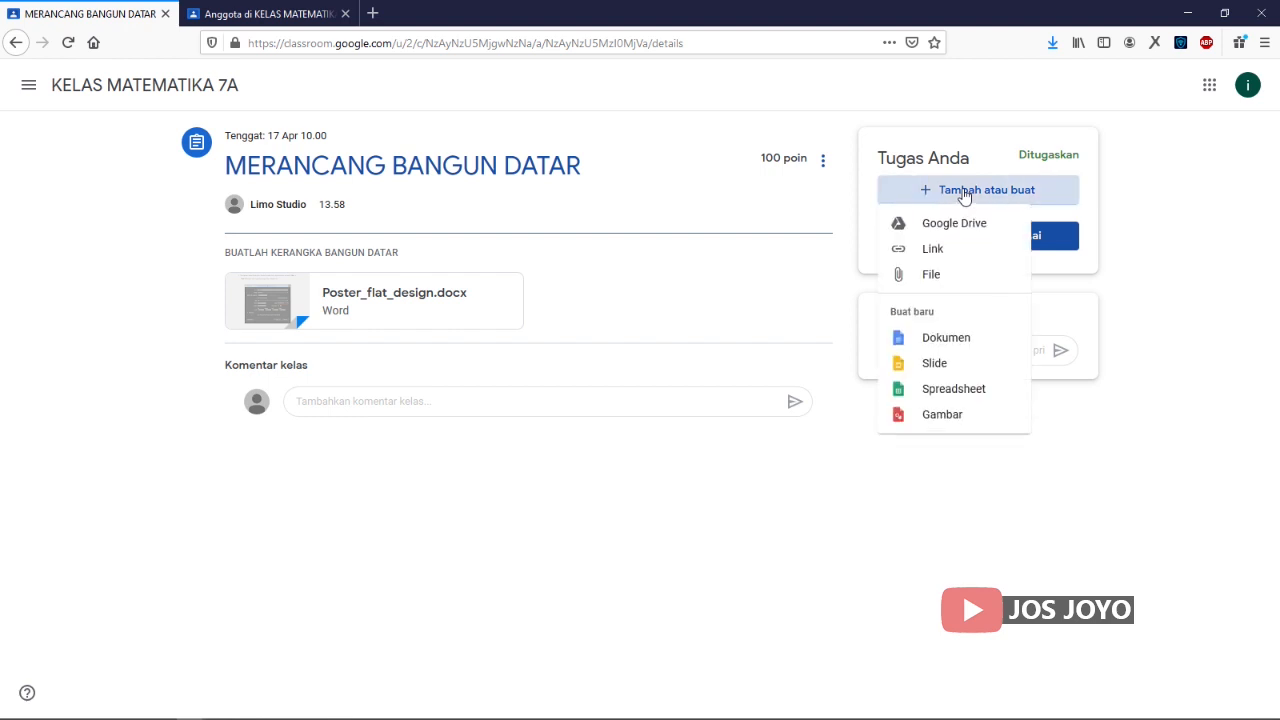
{"action": "left_click", "coordinate": [937, 275]}
{"action": "left_click", "coordinate": [652, 398]}
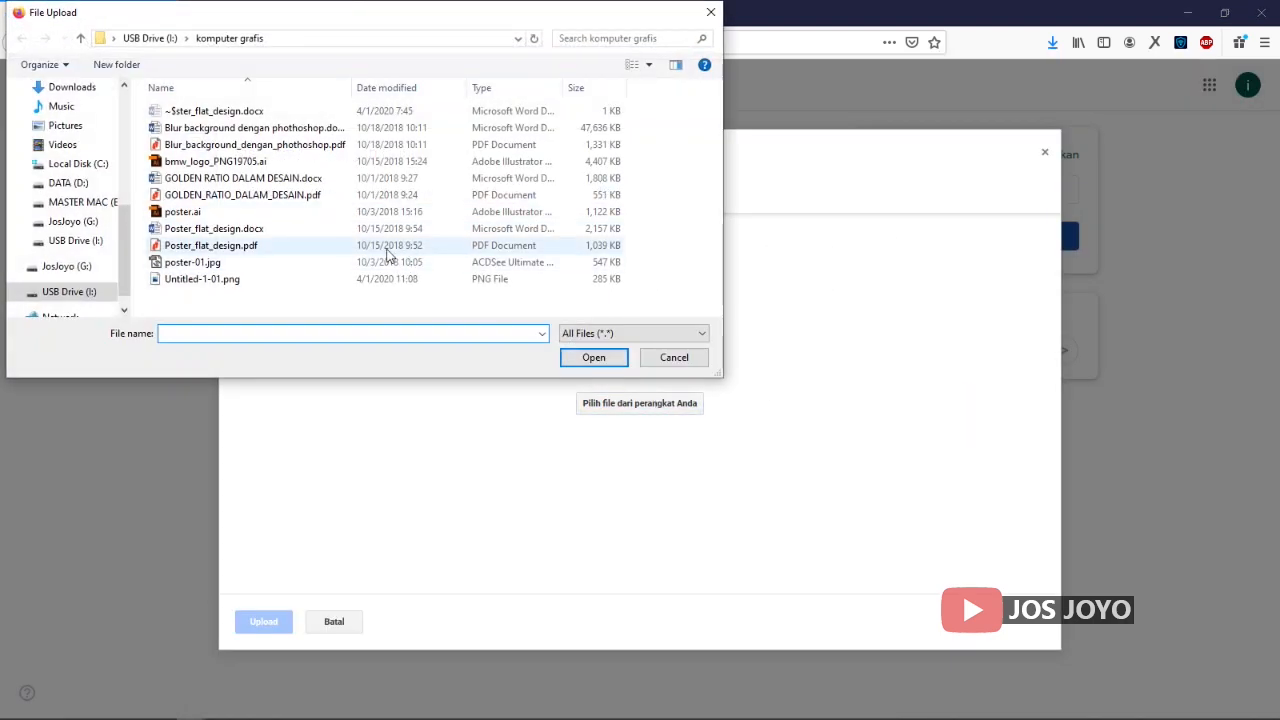
{"action": "left_click", "coordinate": [230, 262]}
{"action": "left_click", "coordinate": [592, 357]}
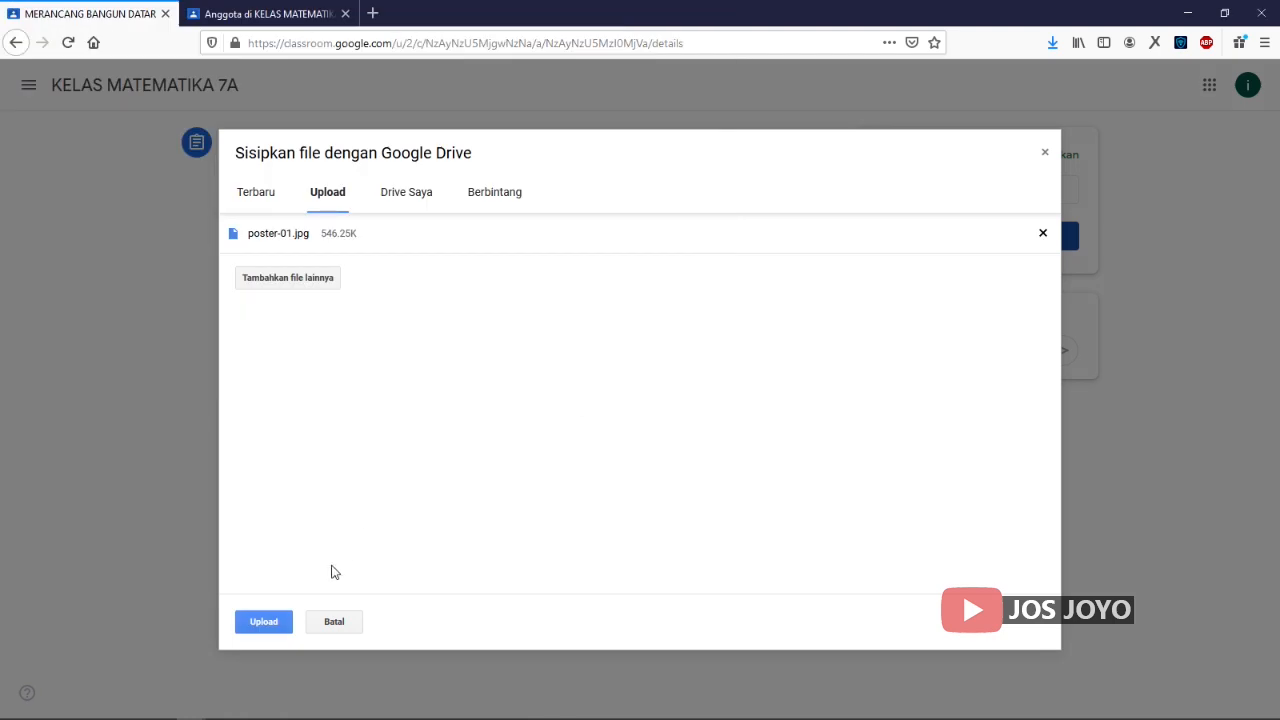
{"action": "left_click", "coordinate": [277, 628]}
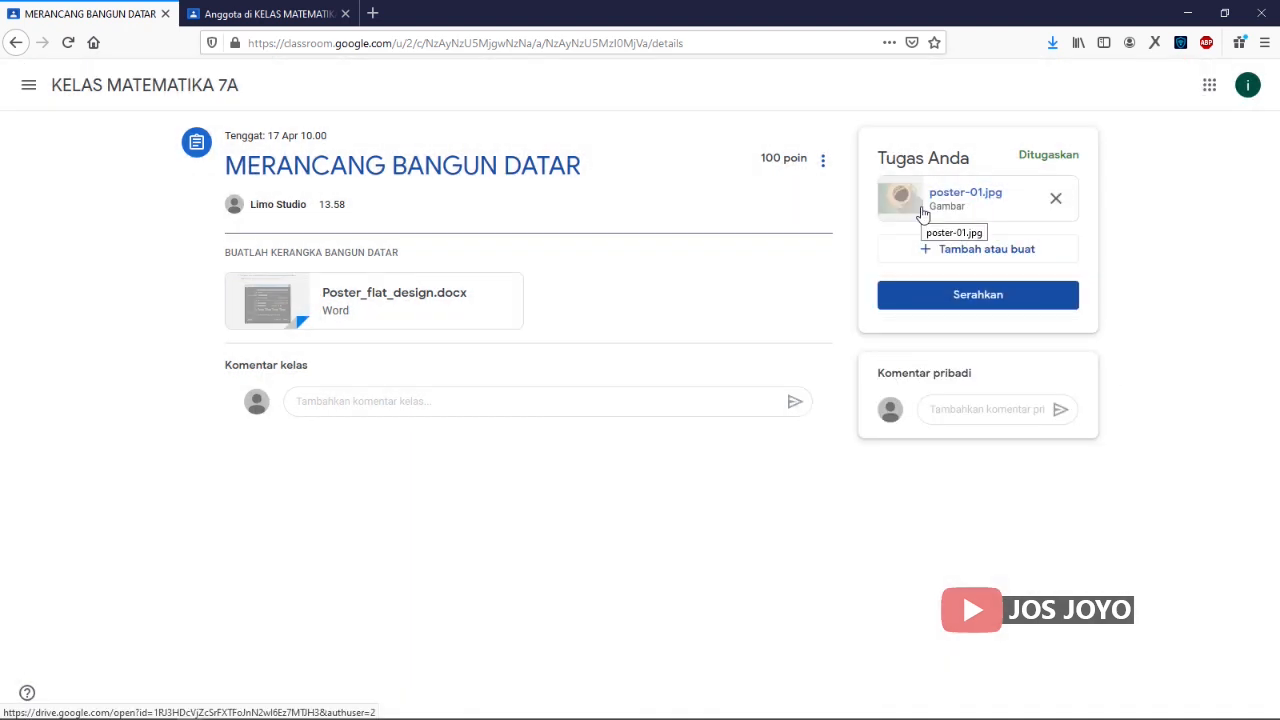
{"action": "left_click", "coordinate": [999, 298]}
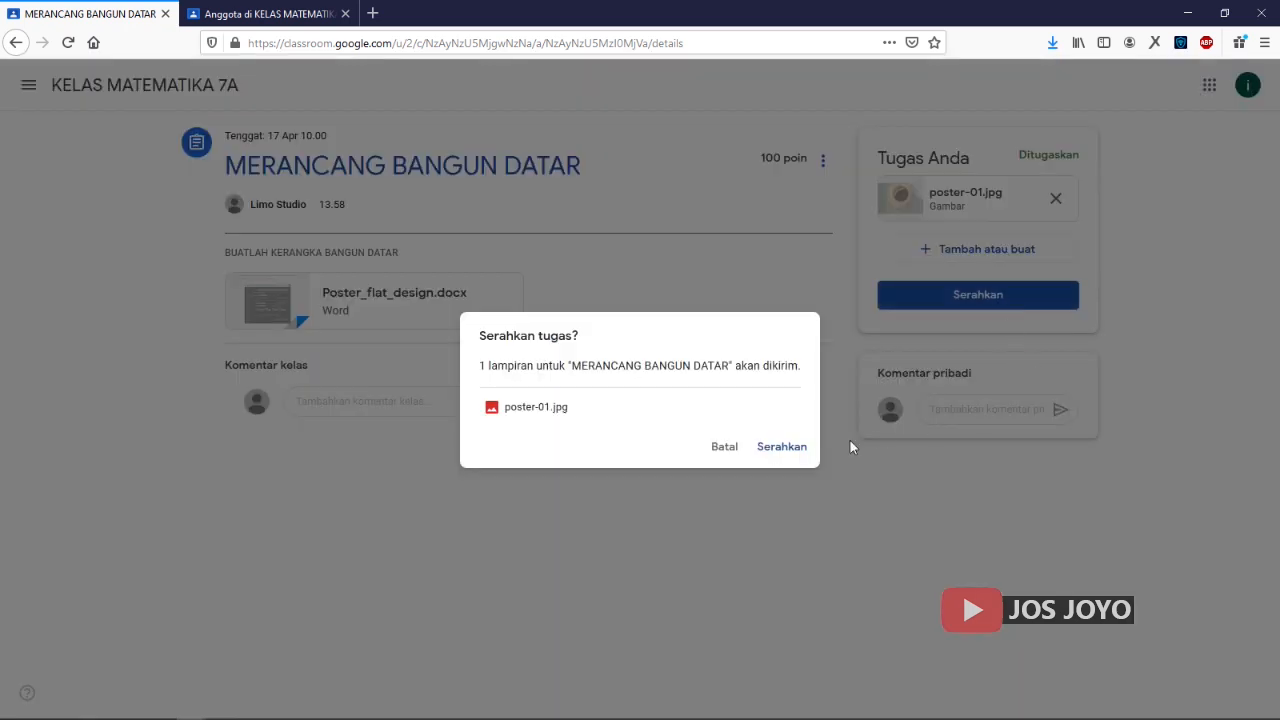
{"action": "left_click", "coordinate": [770, 447]}
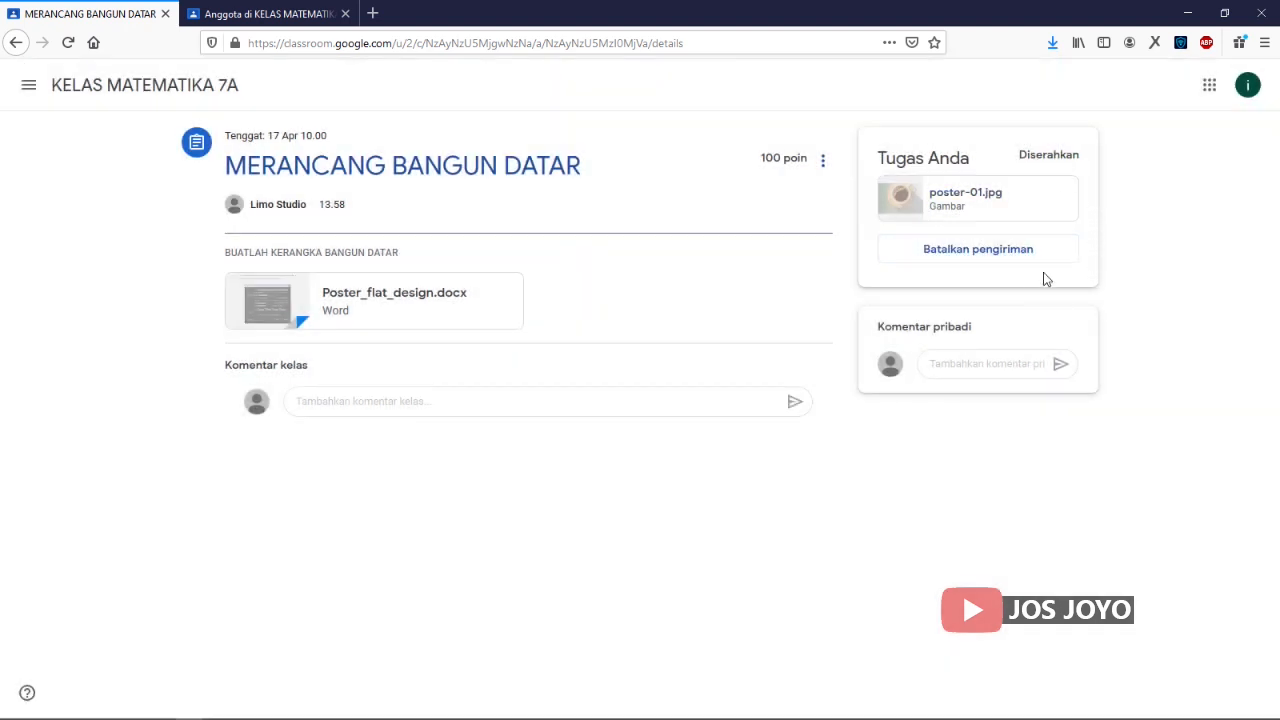
Step: Switch to the teacher account and open the turned-in student work for the MERANCANG BANGUN DATAR assignment
{"action": "left_click", "coordinate": [252, 7]}
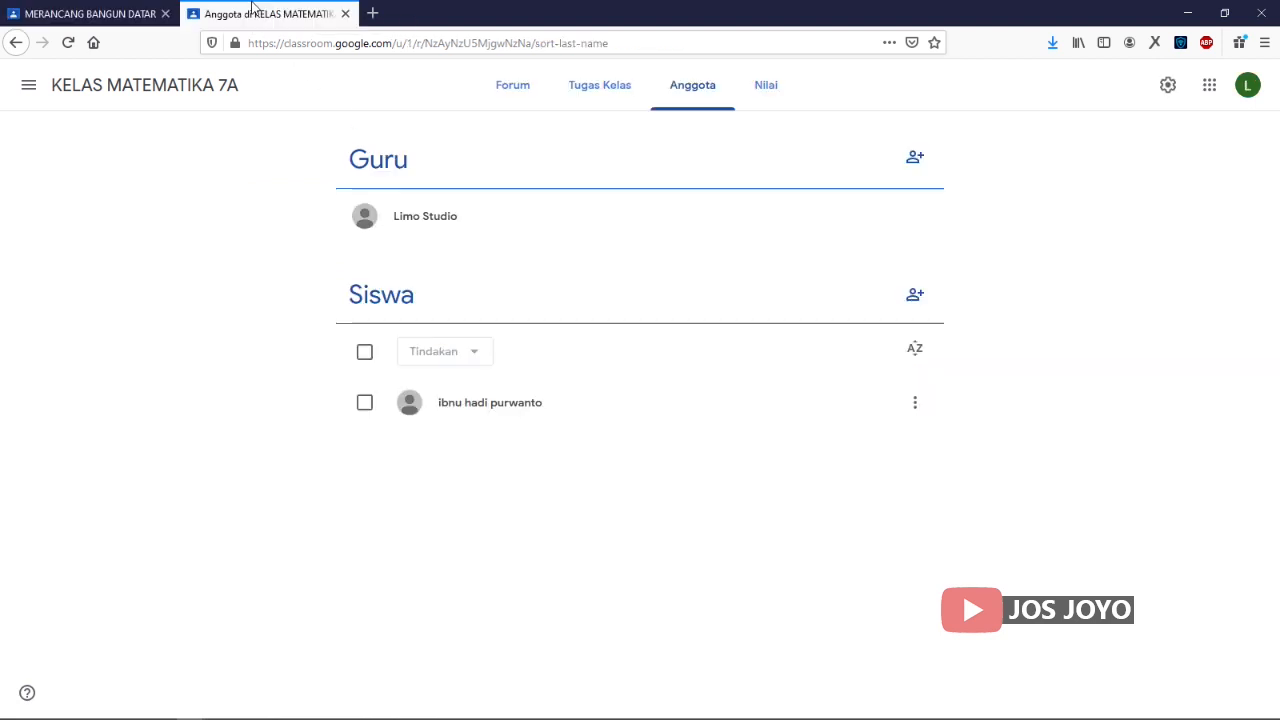
{"action": "left_click", "coordinate": [607, 88]}
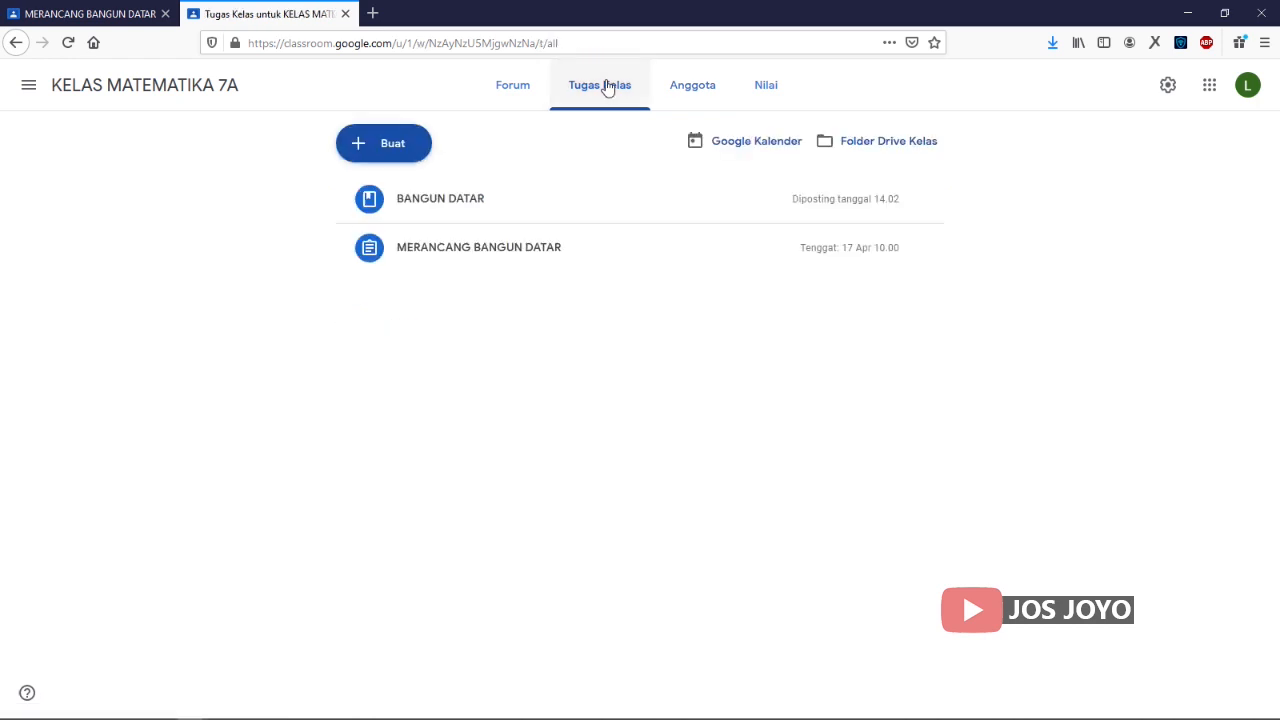
{"action": "left_click", "coordinate": [497, 261]}
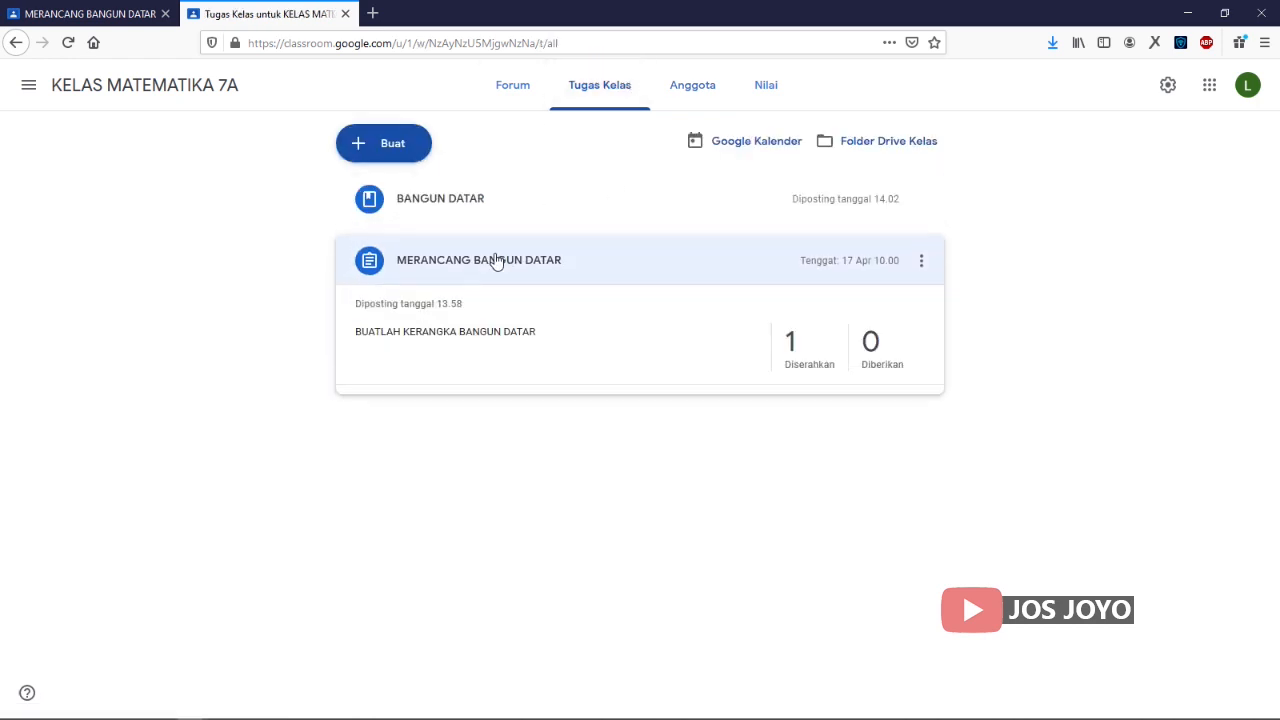
{"action": "left_click", "coordinate": [797, 342]}
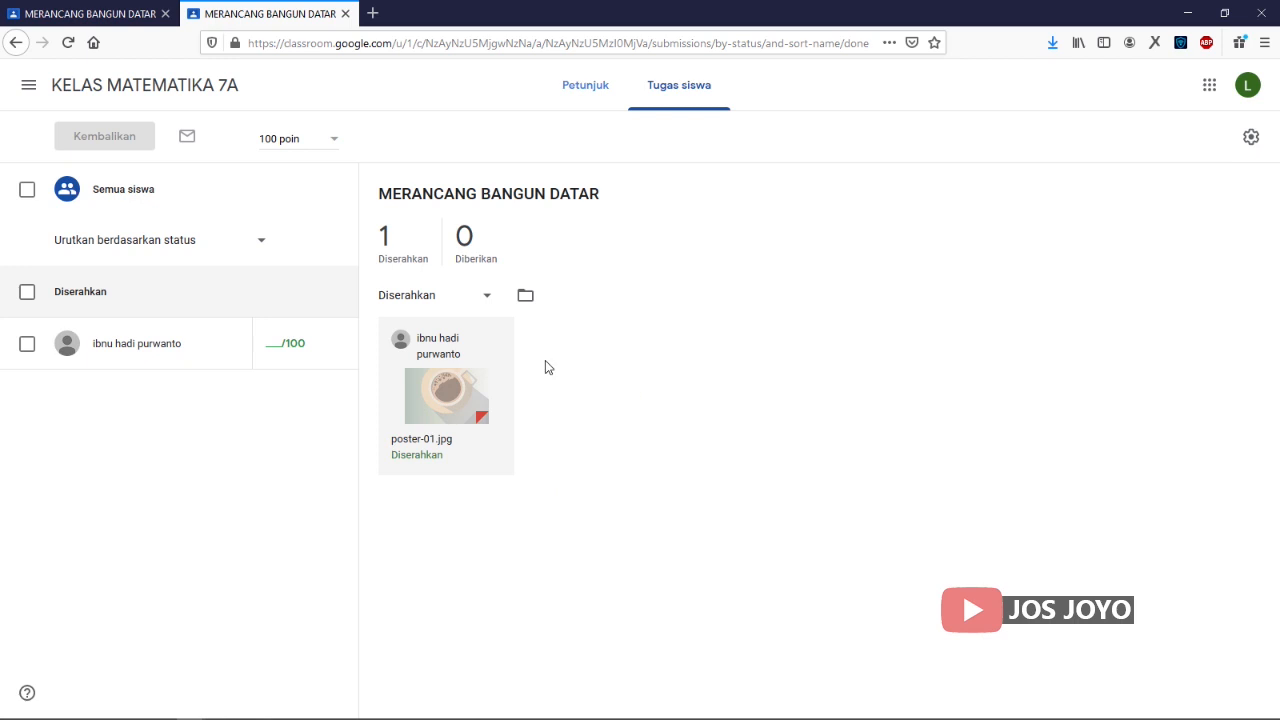
Step: Grade the student's submission 85 out of 100 as a draft and view its return option without returning it
{"action": "left_click", "coordinate": [283, 344]}
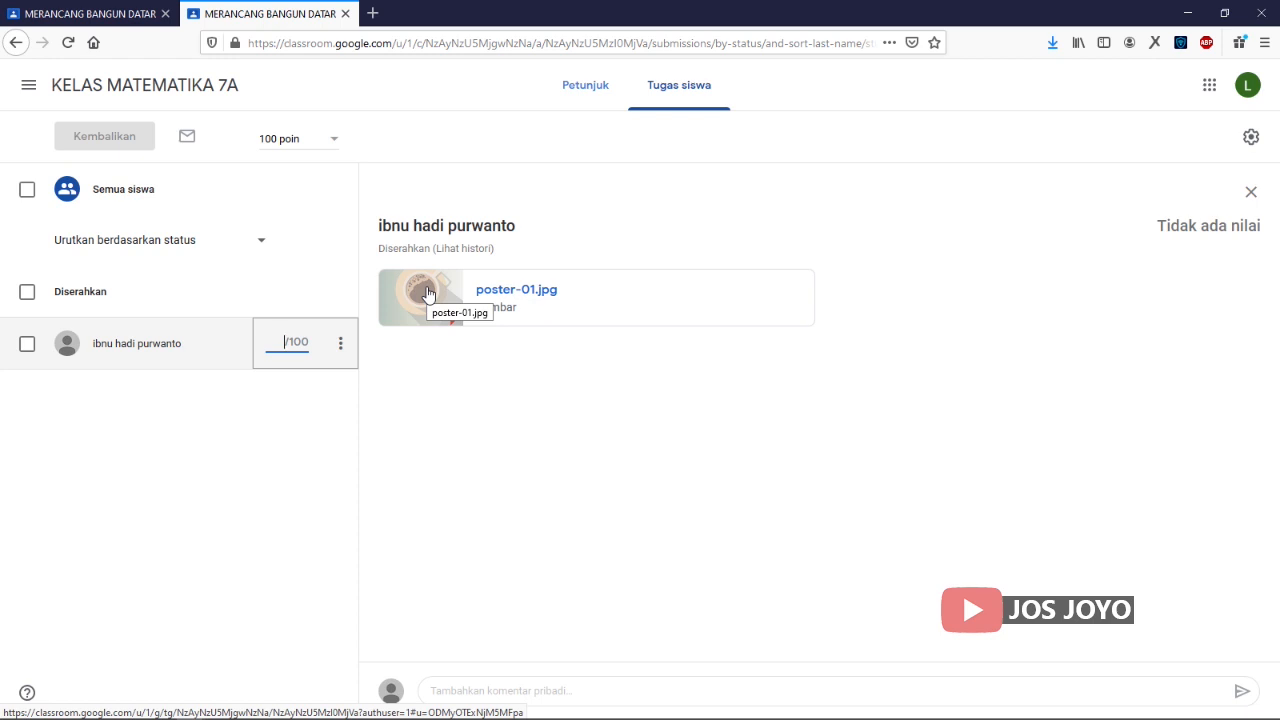
{"action": "type", "text": "85"}
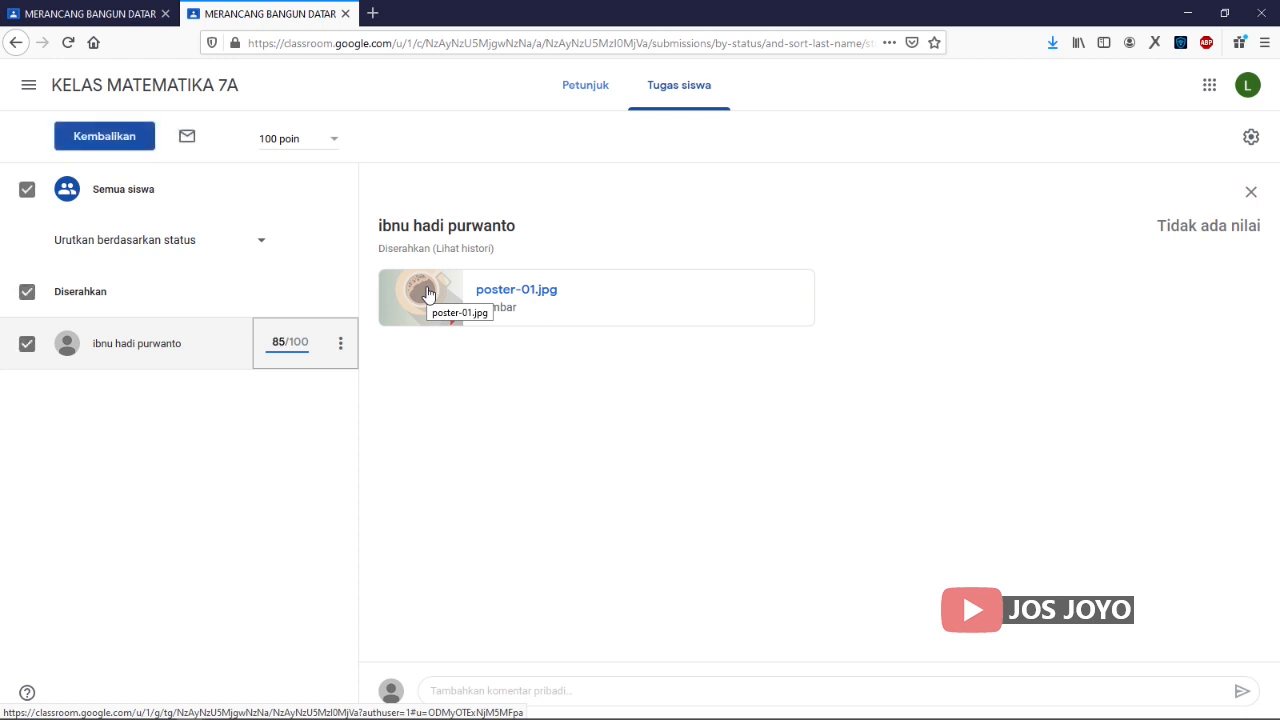
{"action": "left_click", "coordinate": [510, 407]}
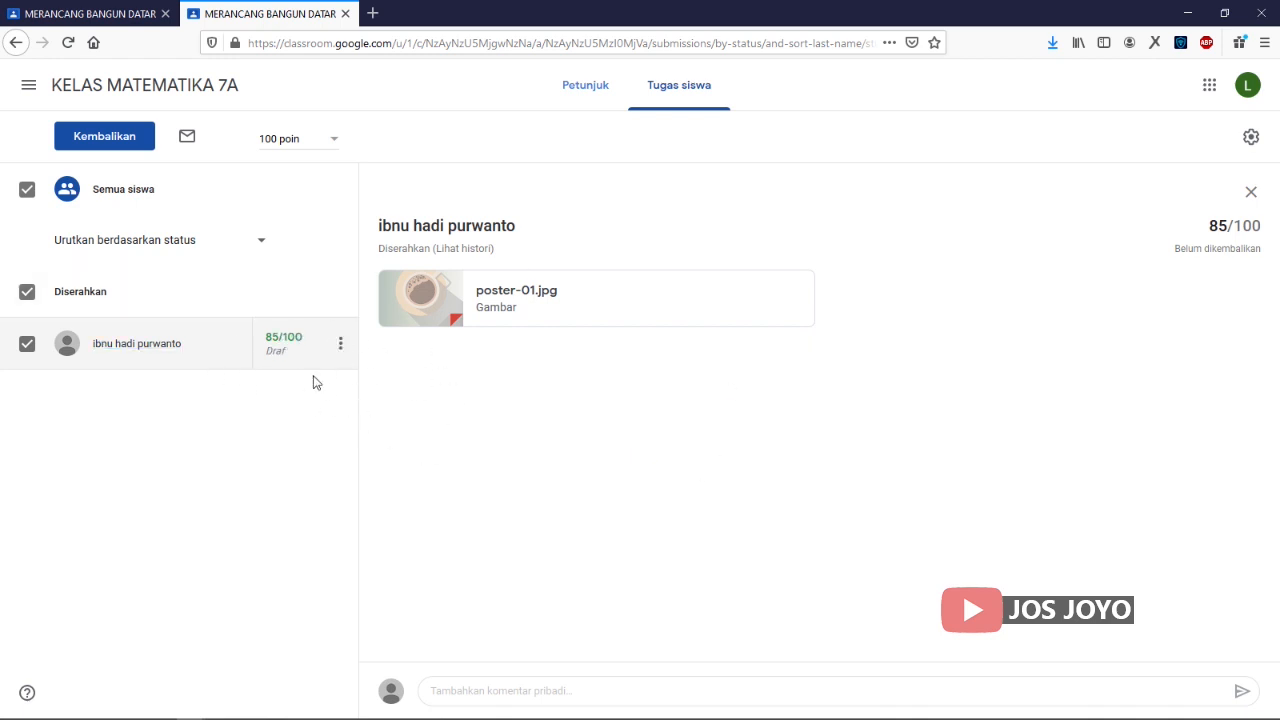
{"action": "left_click", "coordinate": [341, 346]}
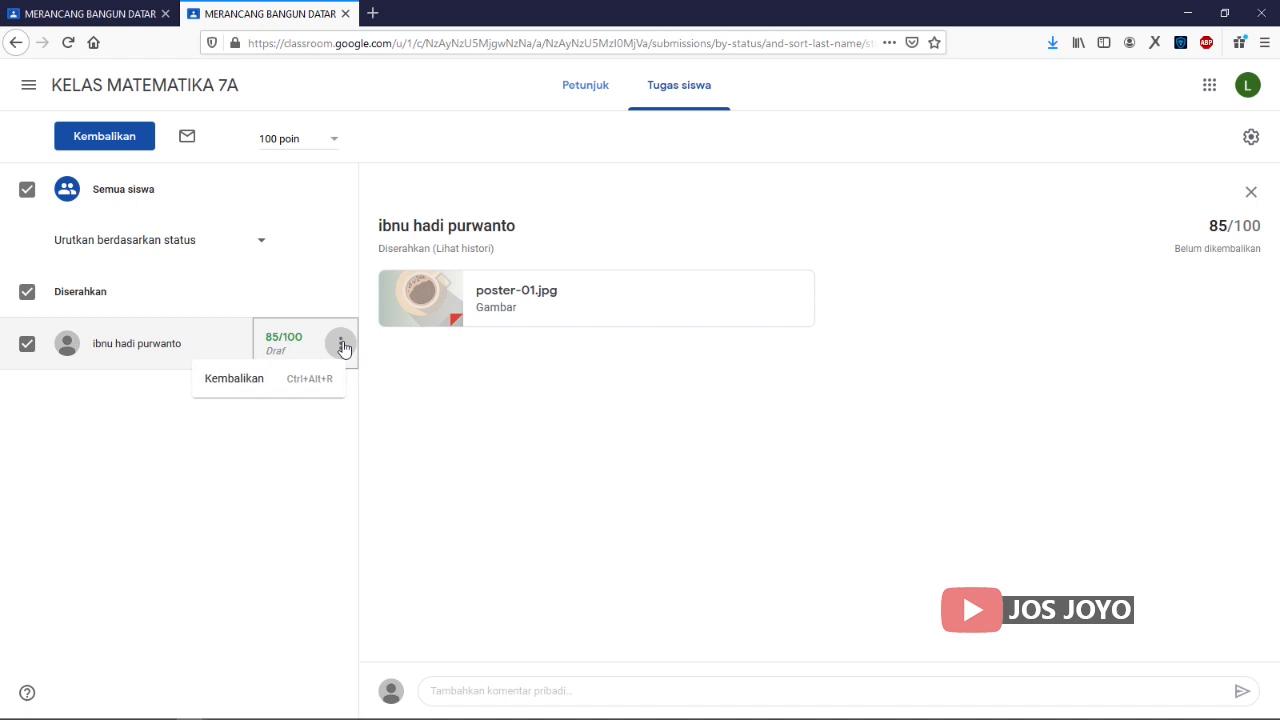
{"action": "left_click", "coordinate": [557, 447]}
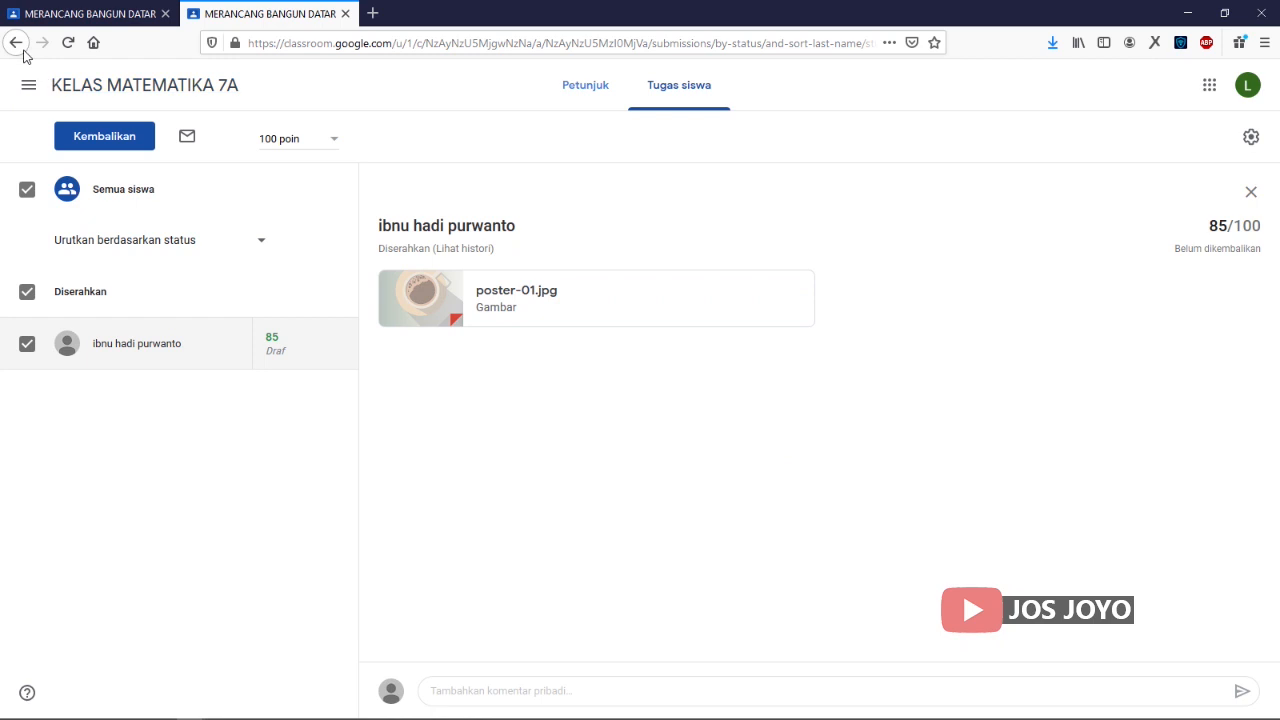
Step: Go back from the assignment to the KELAS MATEMATIKA 7A forum and dismiss the announcement tip
{"action": "left_click", "coordinate": [582, 90]}
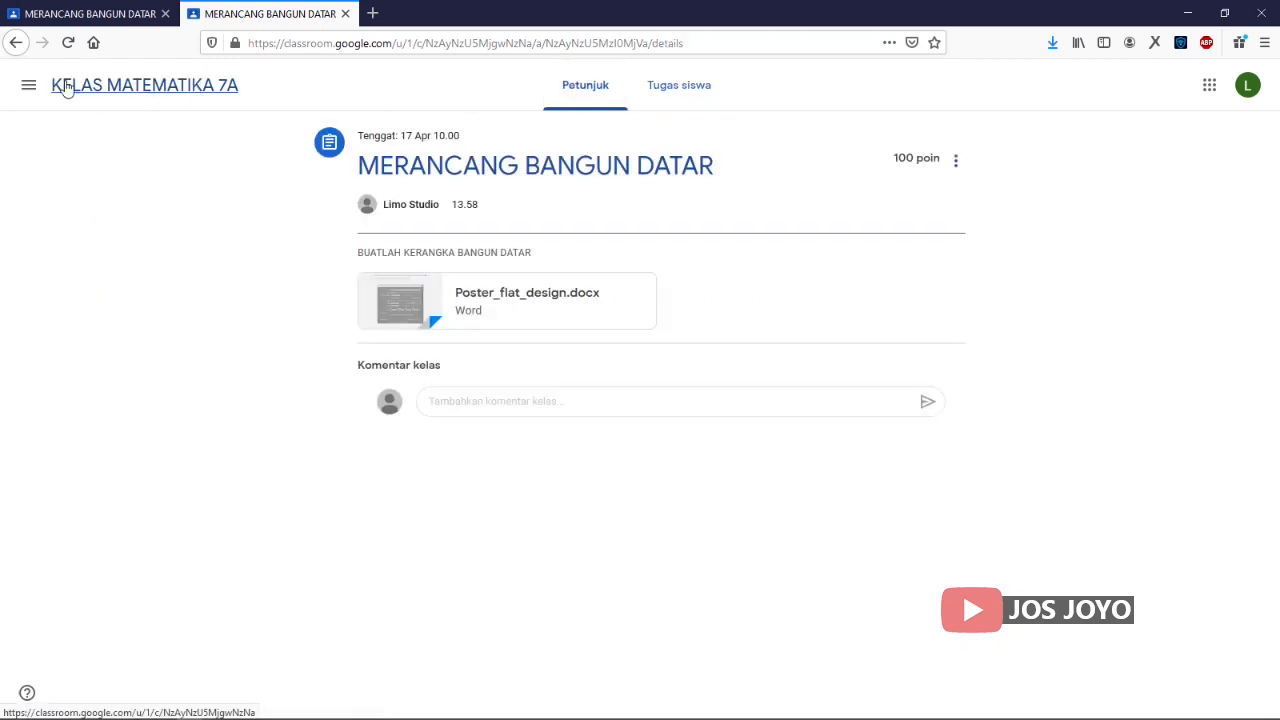
{"action": "left_click", "coordinate": [29, 86]}
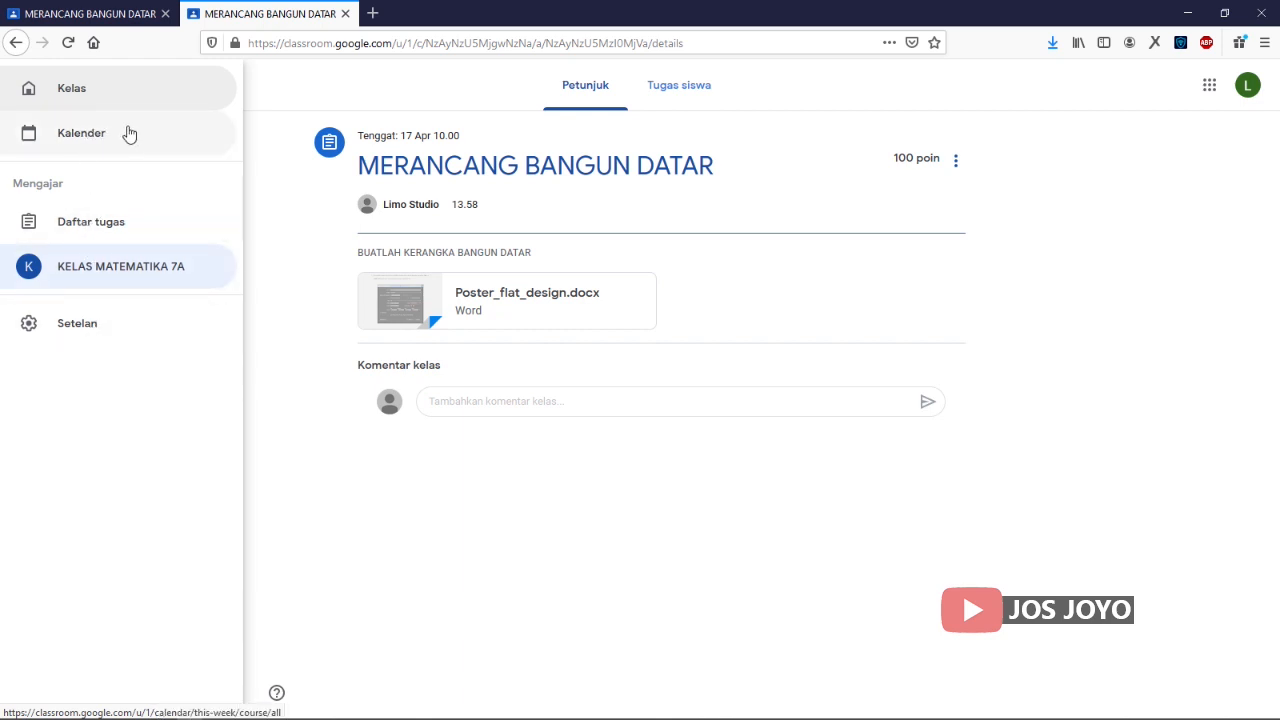
{"action": "left_click", "coordinate": [86, 272]}
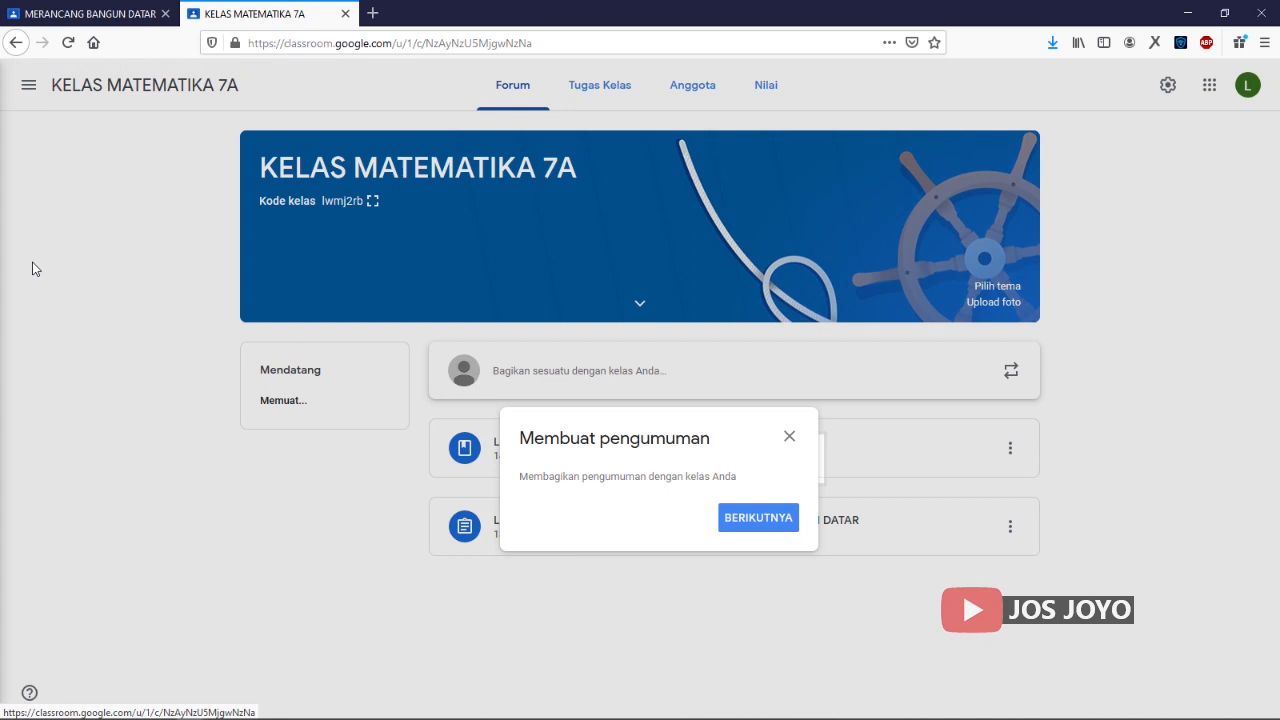
{"action": "left_click", "coordinate": [789, 437]}
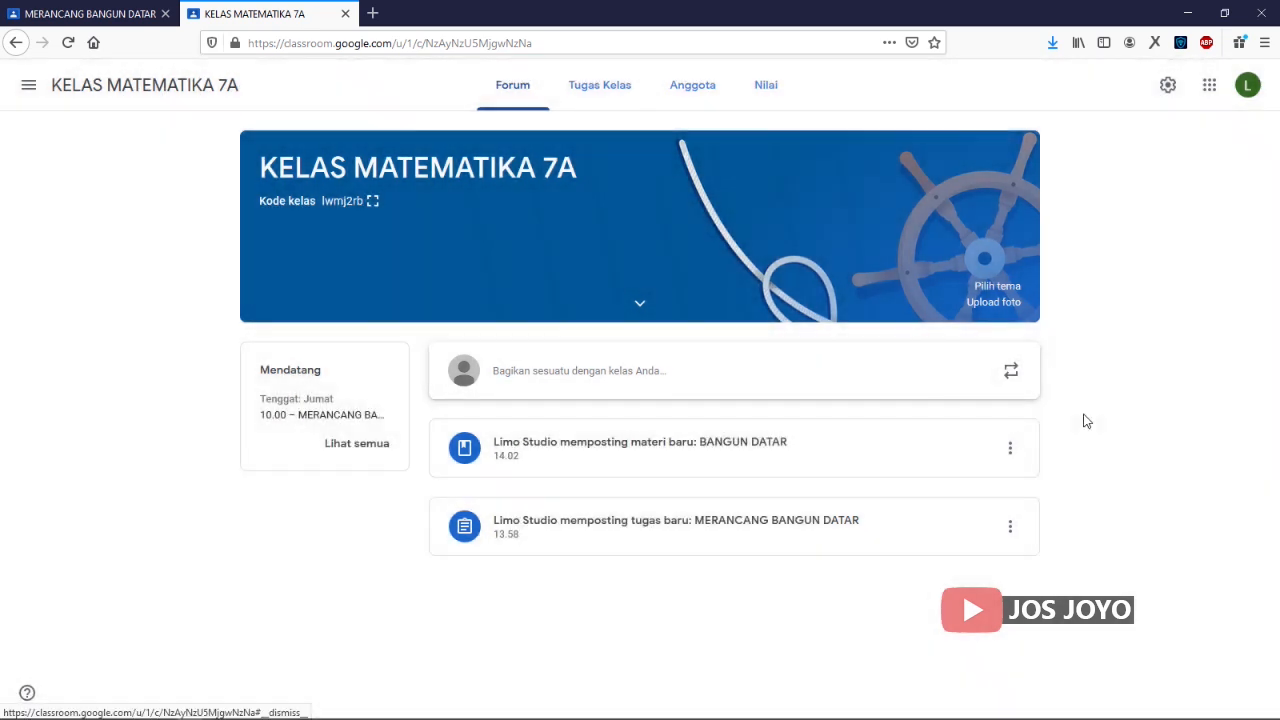
Step: Post the announcement PELAJARI MATERI YANG SUDAH DI BERIKAN to all students in the class forum
{"action": "left_click", "coordinate": [785, 378]}
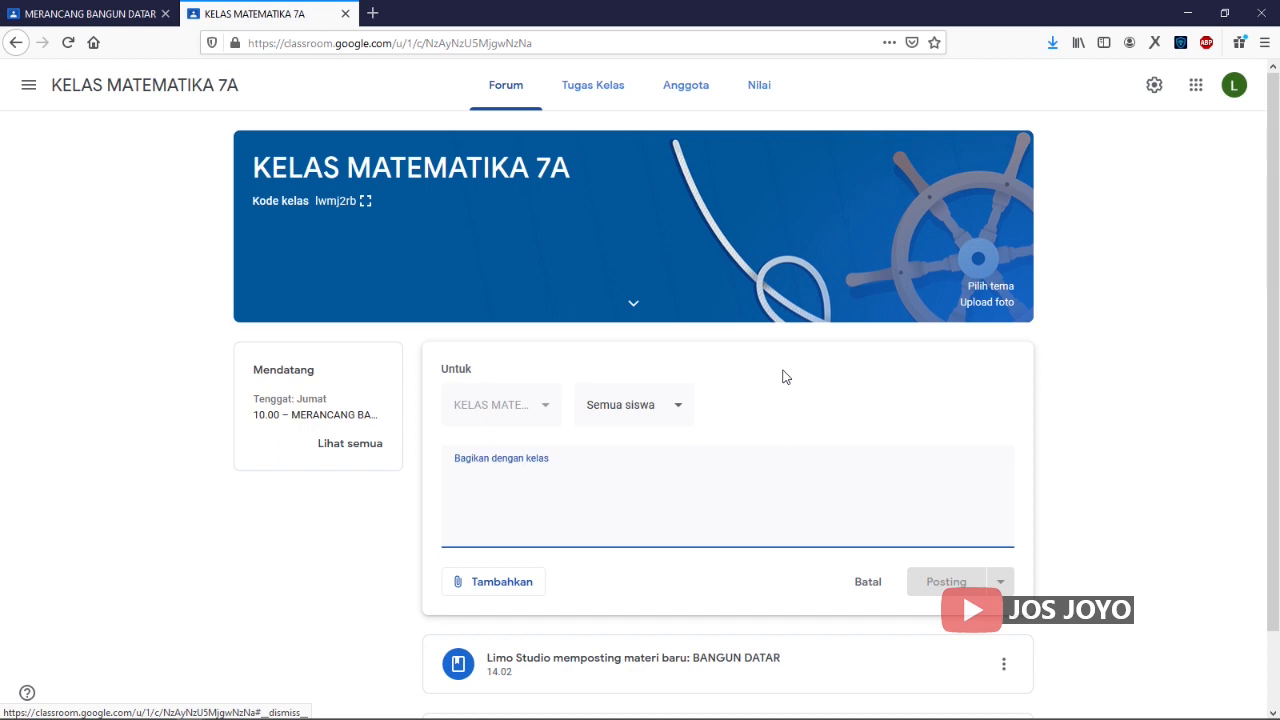
{"action": "type", "text": "PELAJARI MATERI YANG SUDAH DI BERIKAN"}
{"action": "left_click", "coordinate": [945, 582]}
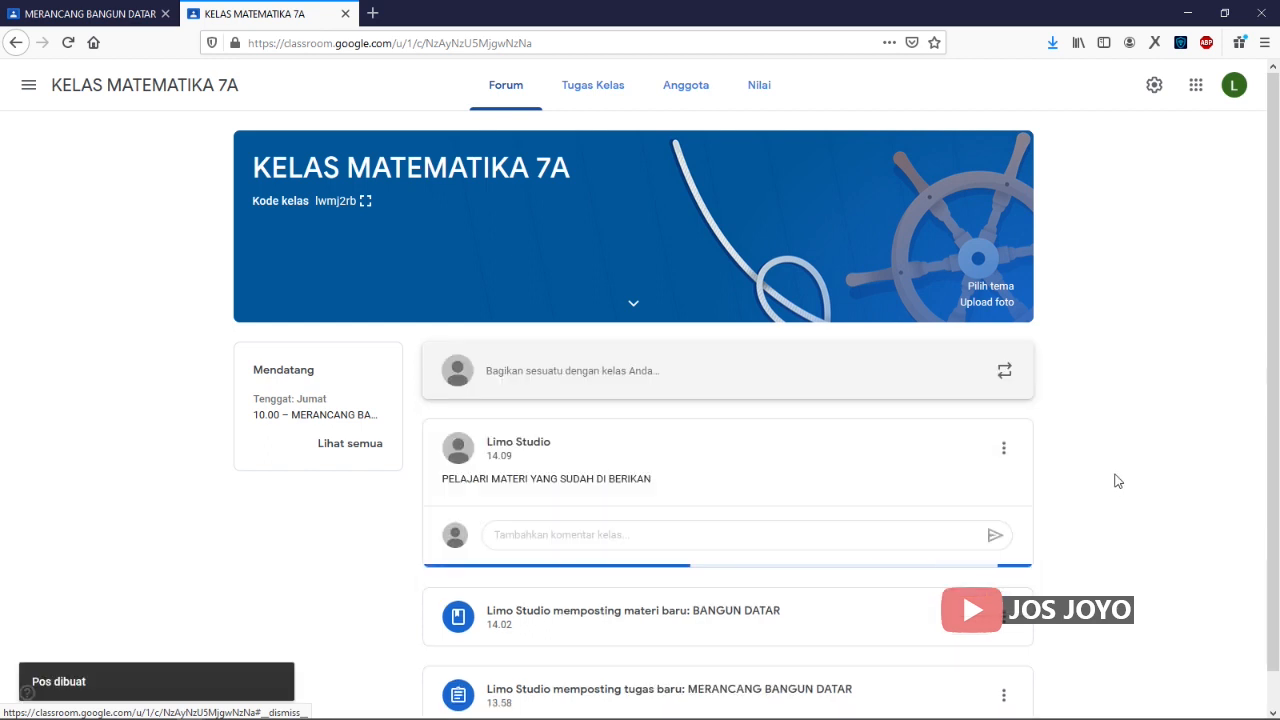
{"action": "scroll", "coordinate": [613, 478], "scroll_direction": "down", "scroll_amount": 1}
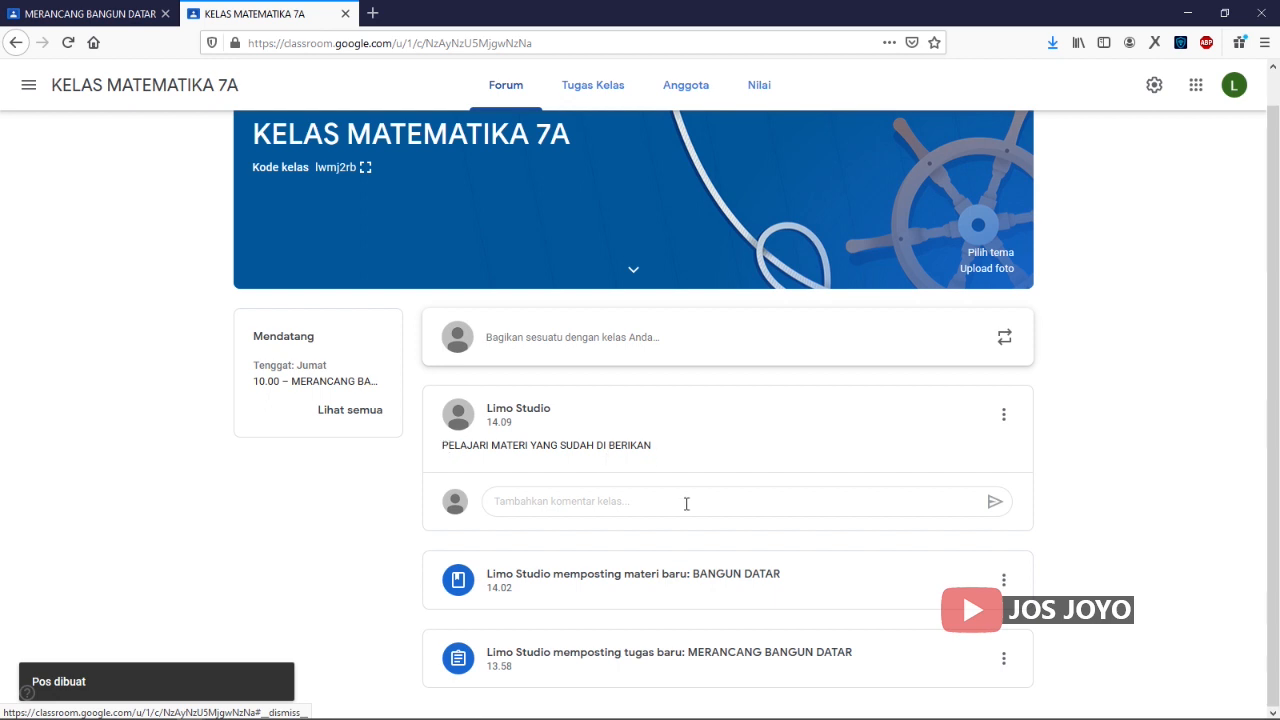
Step: Switch to the student account, return to the class forum, and post the class comment SIAP on the teacher's announcement
{"action": "left_click", "coordinate": [90, 14]}
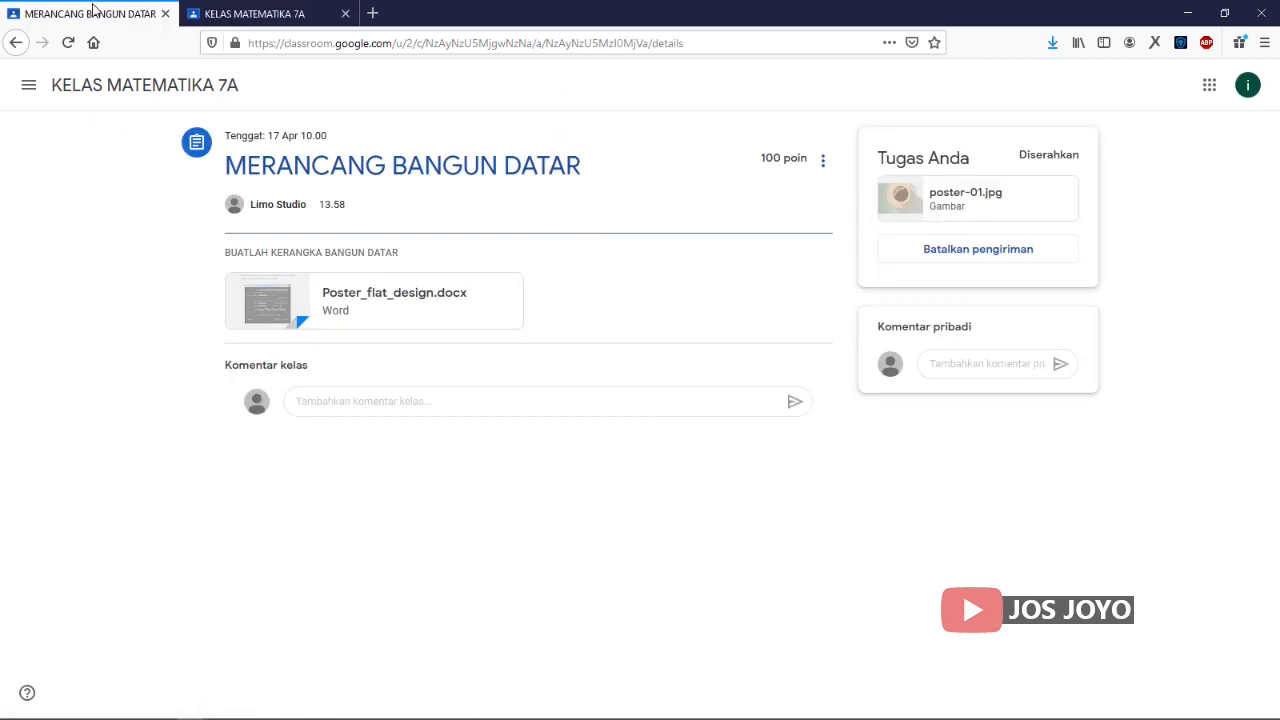
{"action": "left_click", "coordinate": [27, 89]}
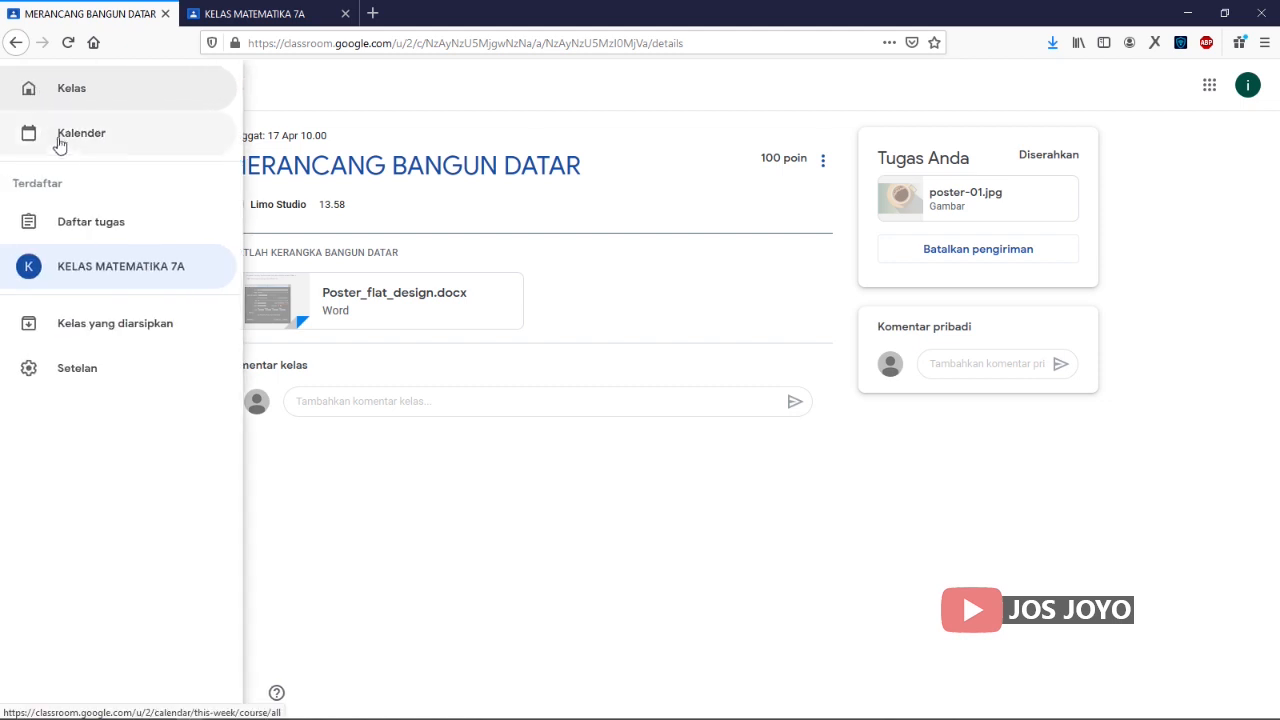
{"action": "left_click", "coordinate": [78, 264]}
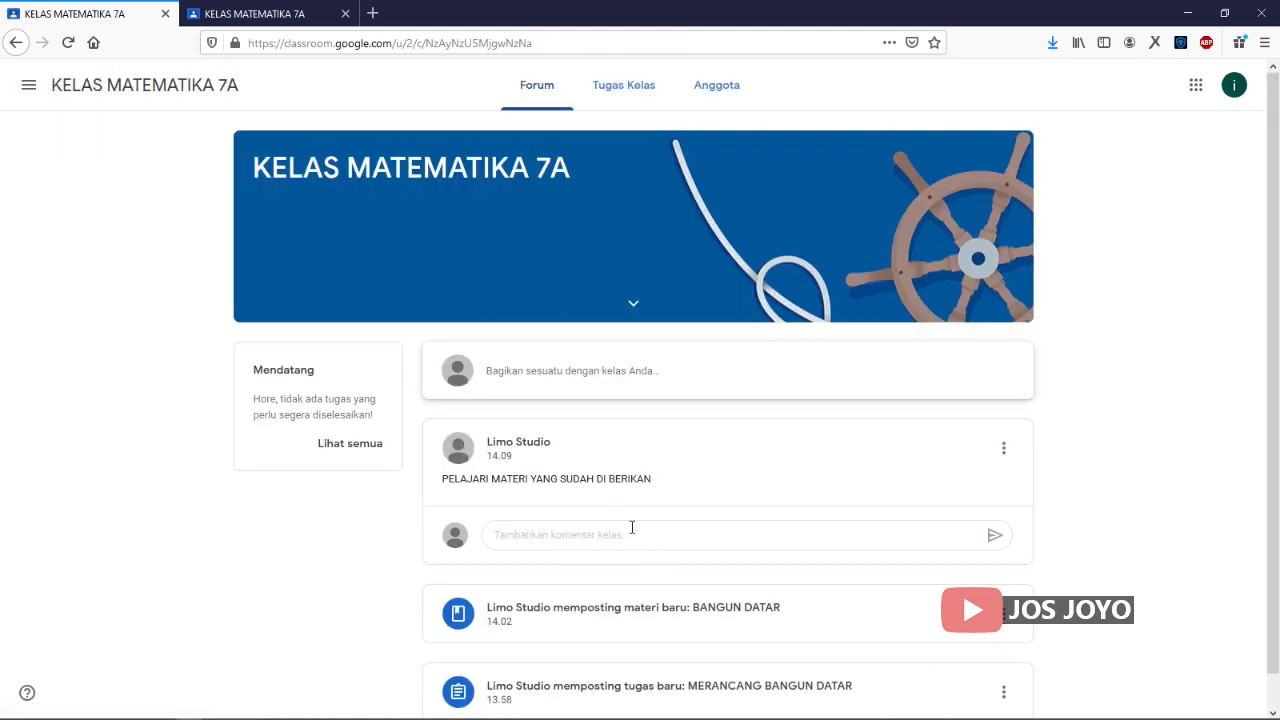
{"action": "scroll", "coordinate": [524, 503], "scroll_direction": "down", "scroll_amount": 1}
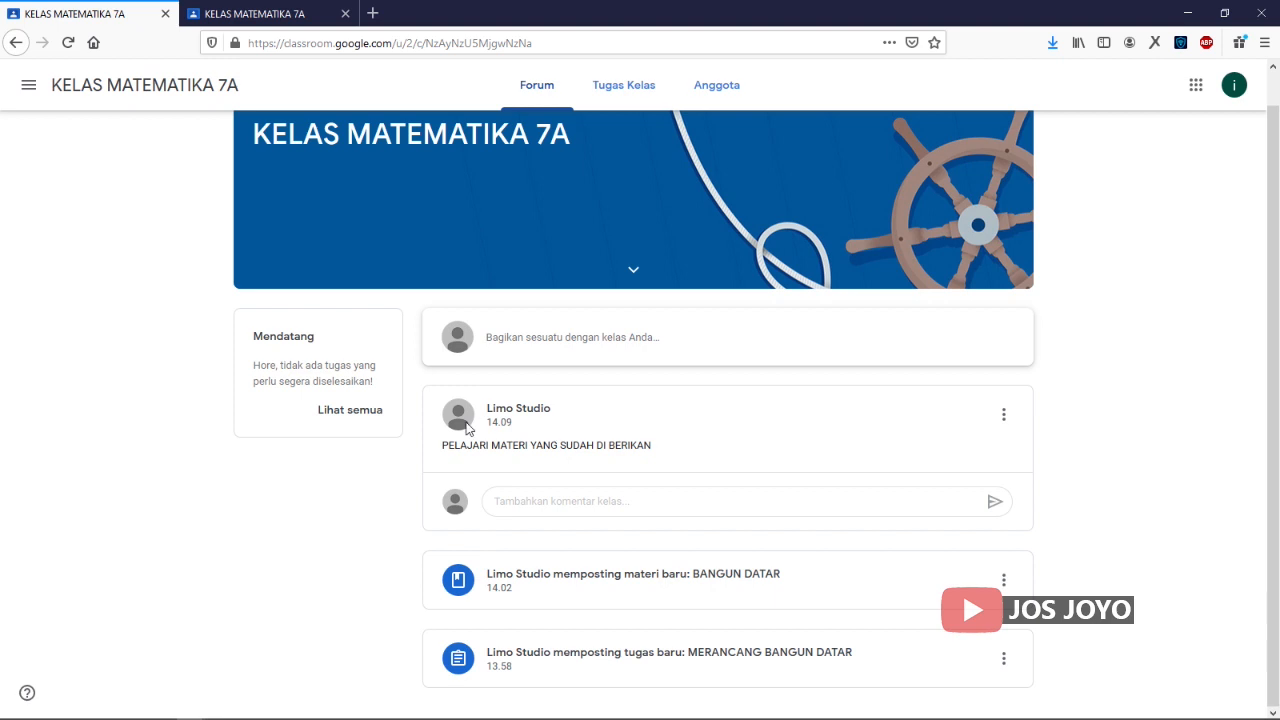
{"action": "left_click", "coordinate": [506, 503]}
{"action": "type", "text": "s"}
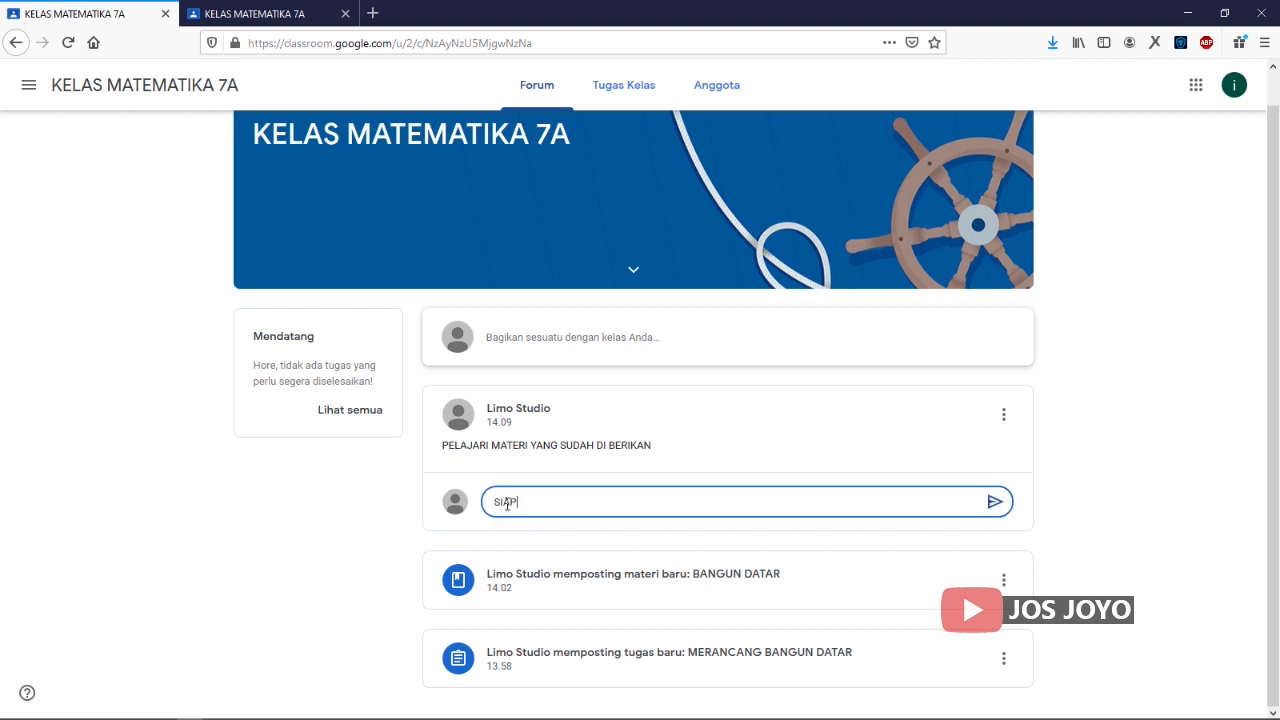
{"action": "left_click", "coordinate": [994, 502]}
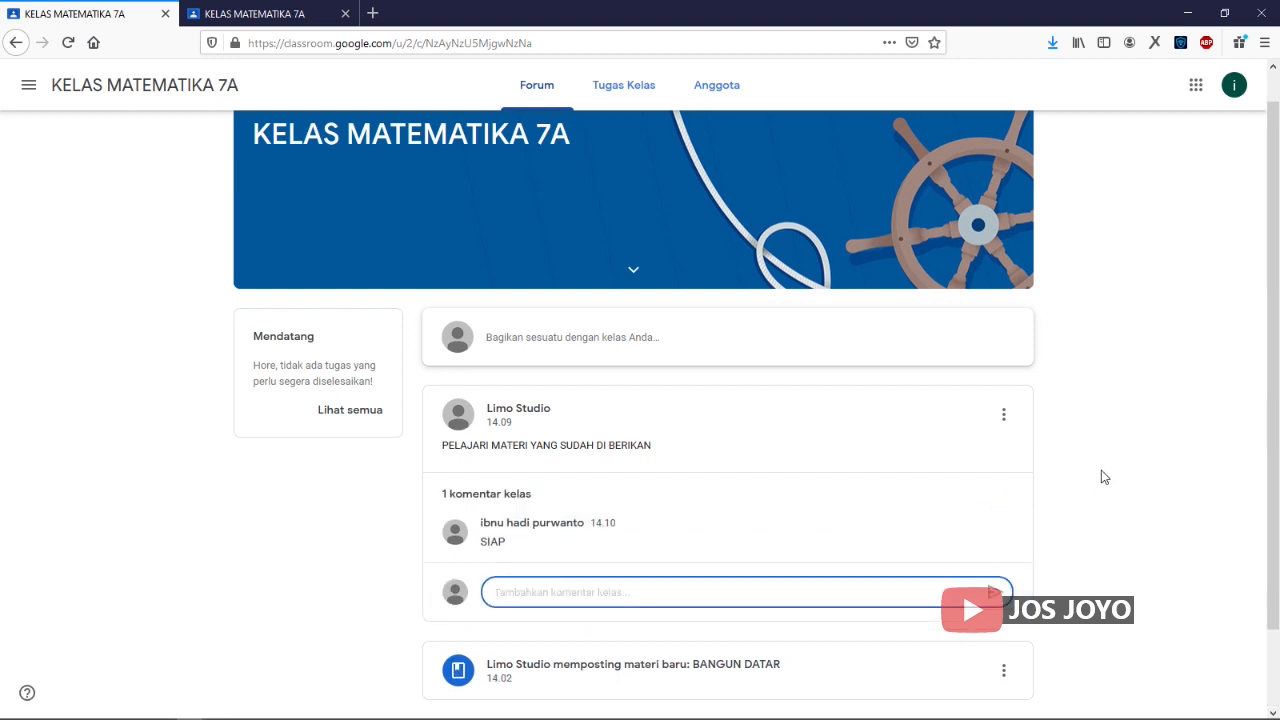
Step: Check the student's comment under the announcement in the teacher account's class forum
{"action": "left_click", "coordinate": [220, 12]}
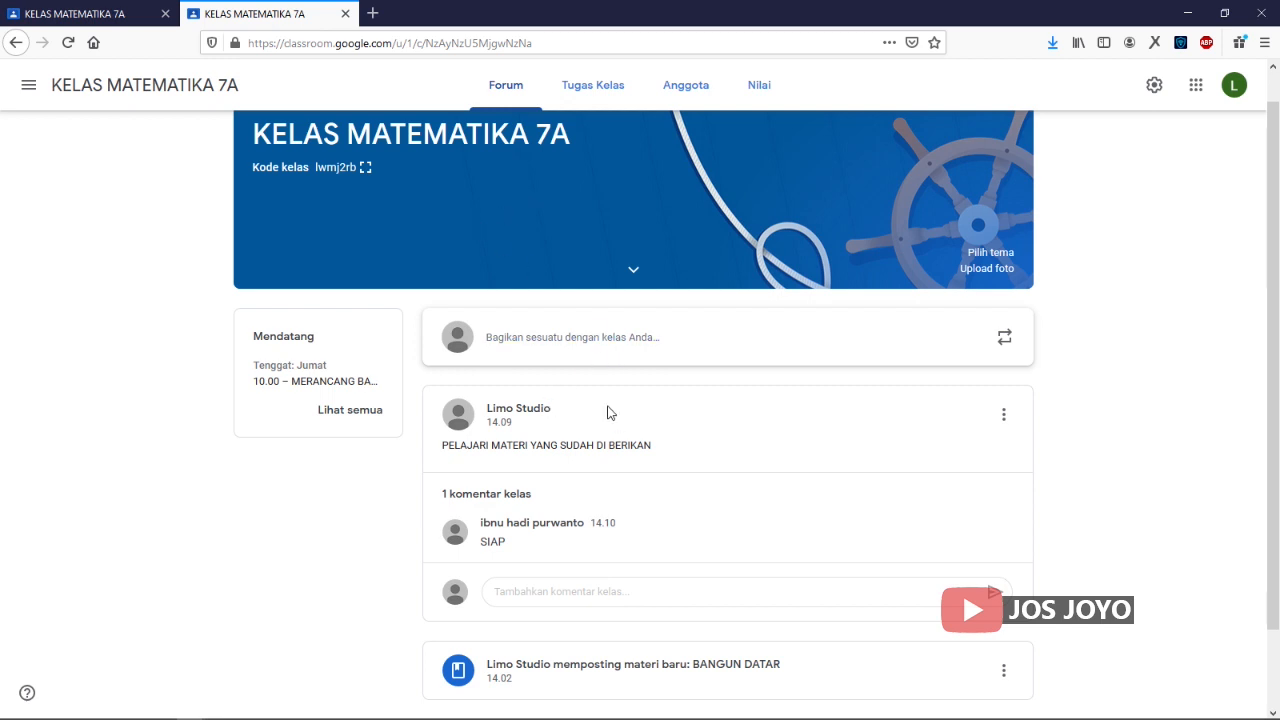
{"action": "scroll", "coordinate": [608, 413], "scroll_direction": "down", "scroll_amount": 2}
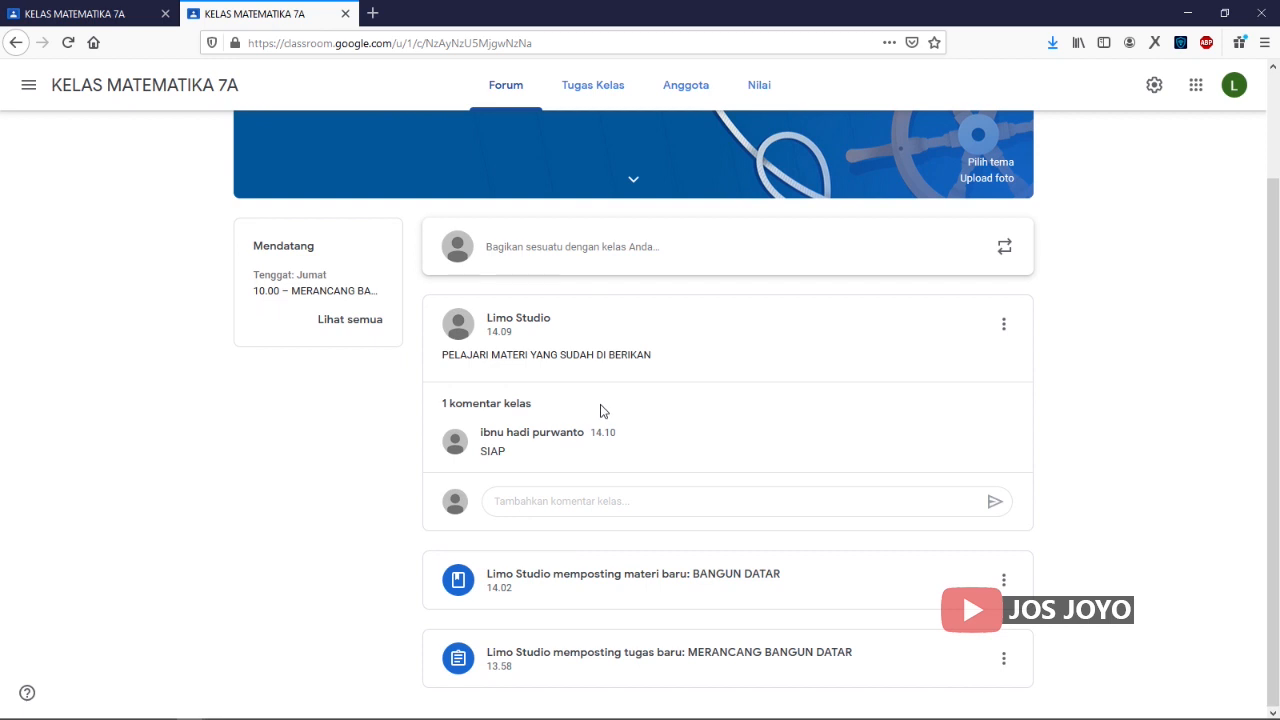